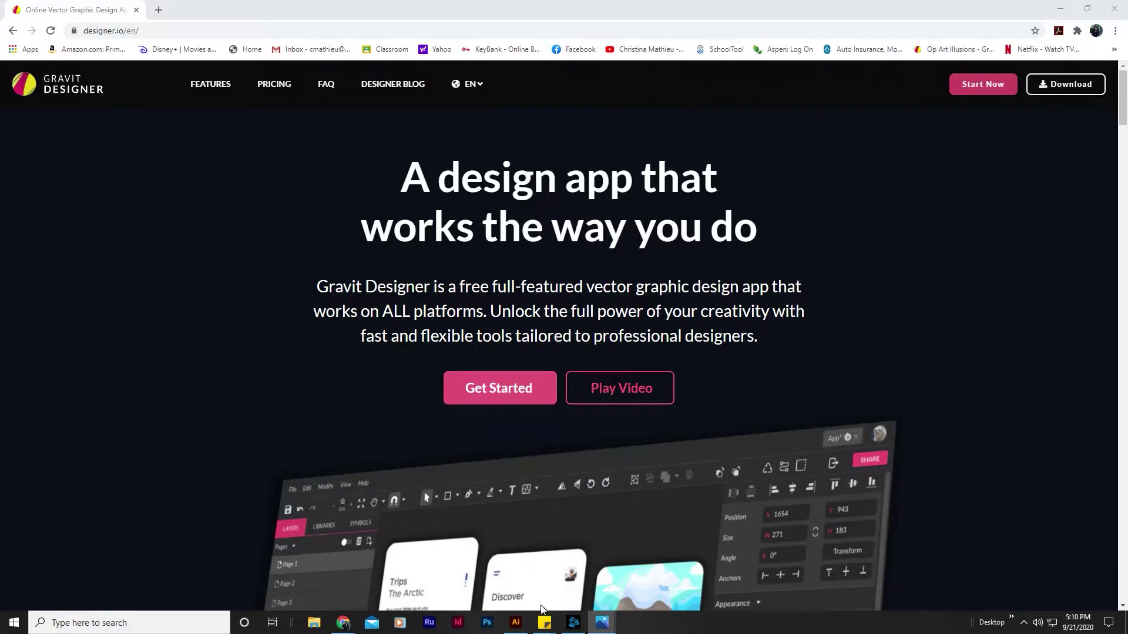
Bring up Illustrator, then view the rainbow-coloured example image Do Tutorial 1 Illustrator.png full-screen in Photos and close it
click(516, 623)
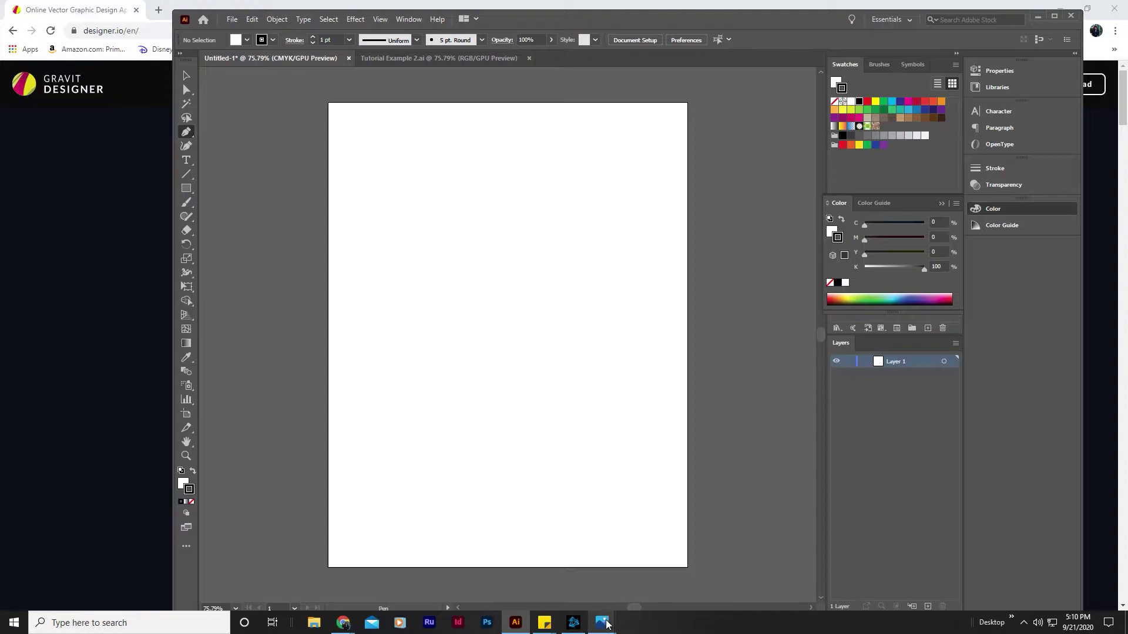
mouse_move(606, 628)
click(517, 573)
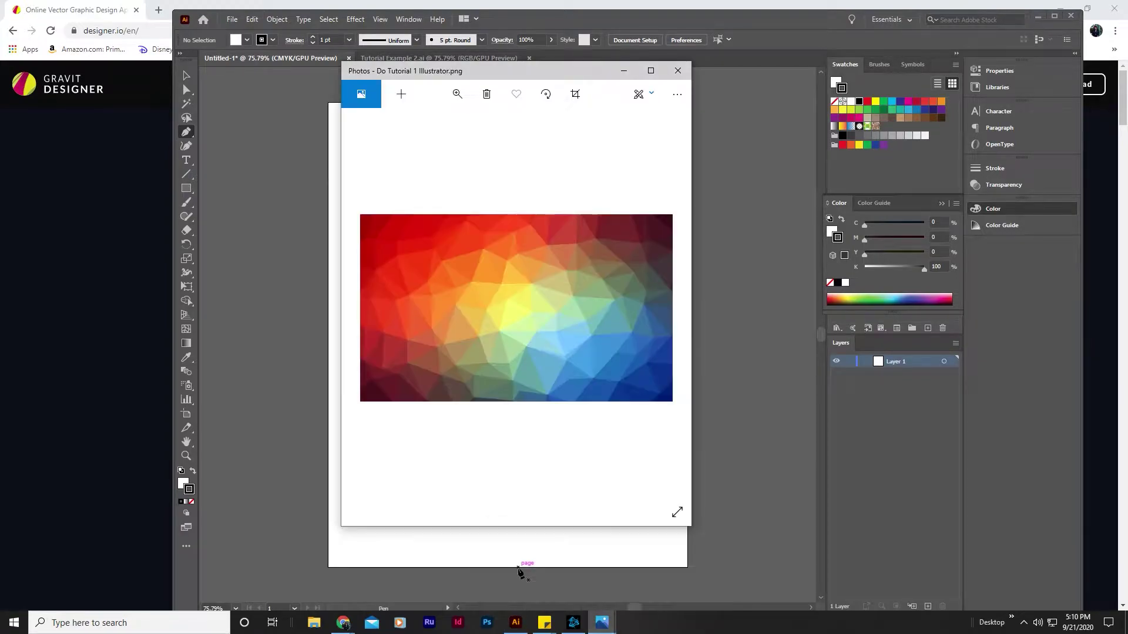
click(651, 71)
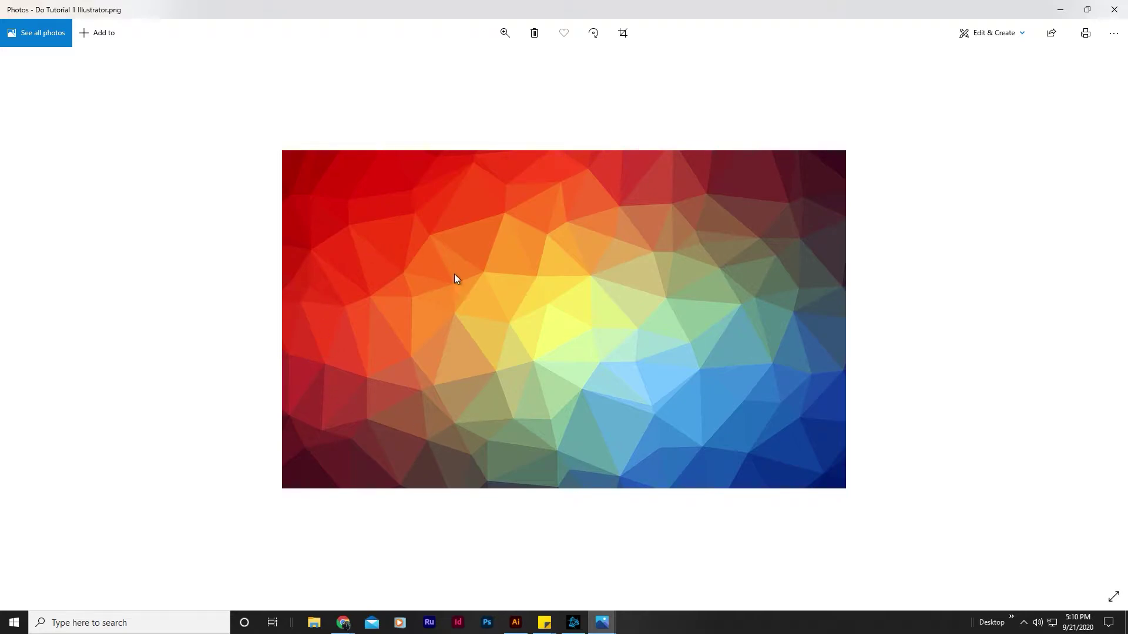
click(1114, 9)
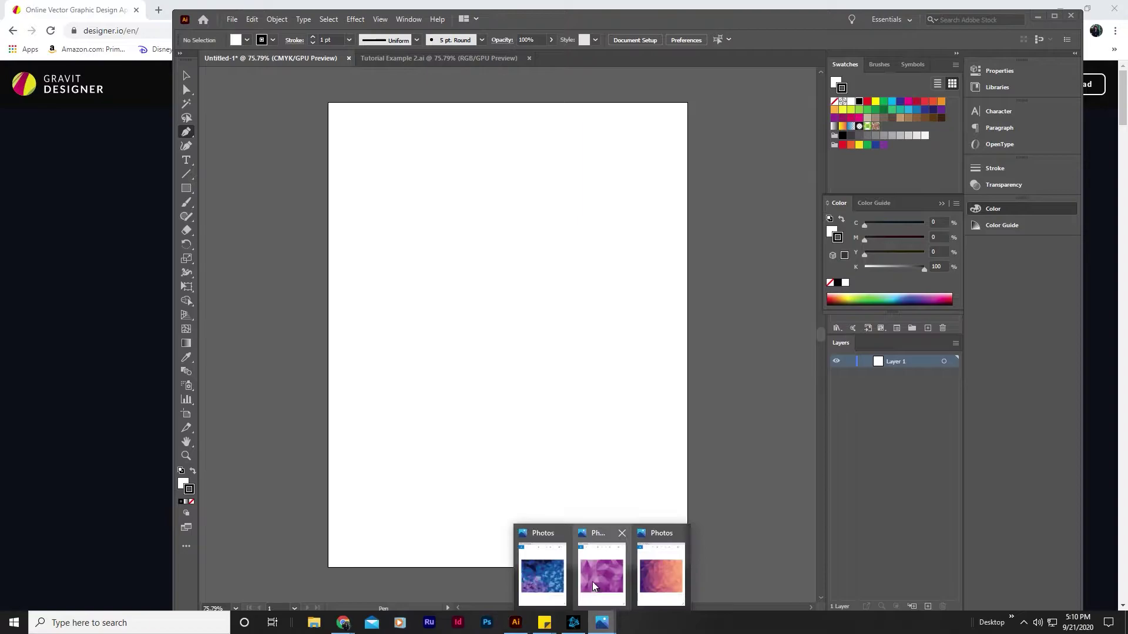
View the blue, purple and orange triangle example images full-screen one after another, closing each one after examining its colour arrangement
click(564, 581)
click(648, 71)
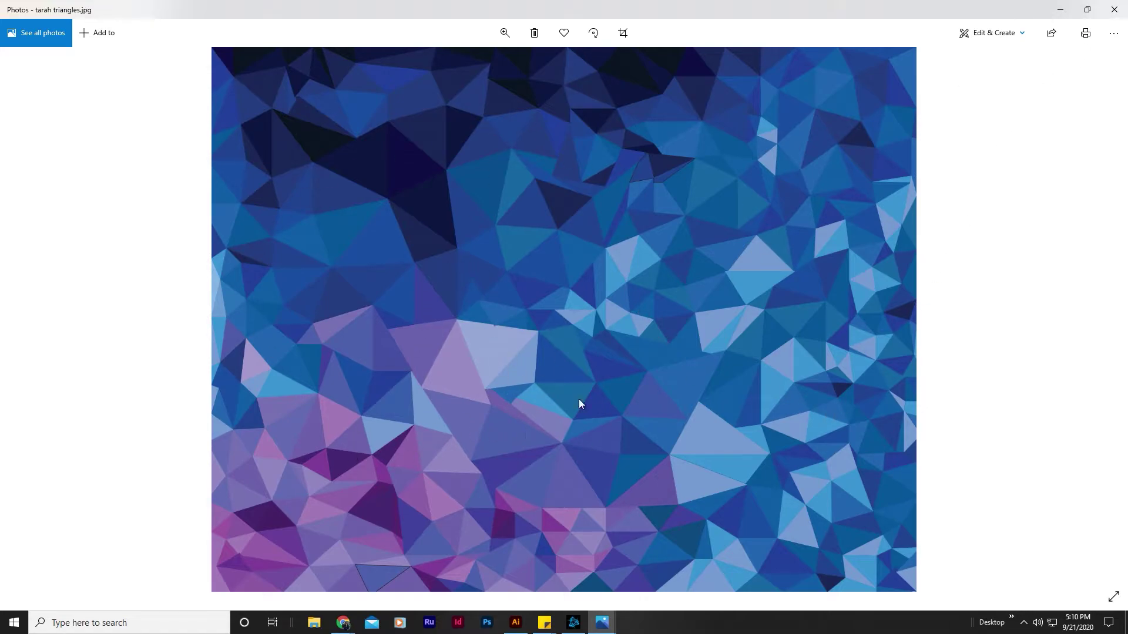
click(1114, 10)
mouse_move(601, 623)
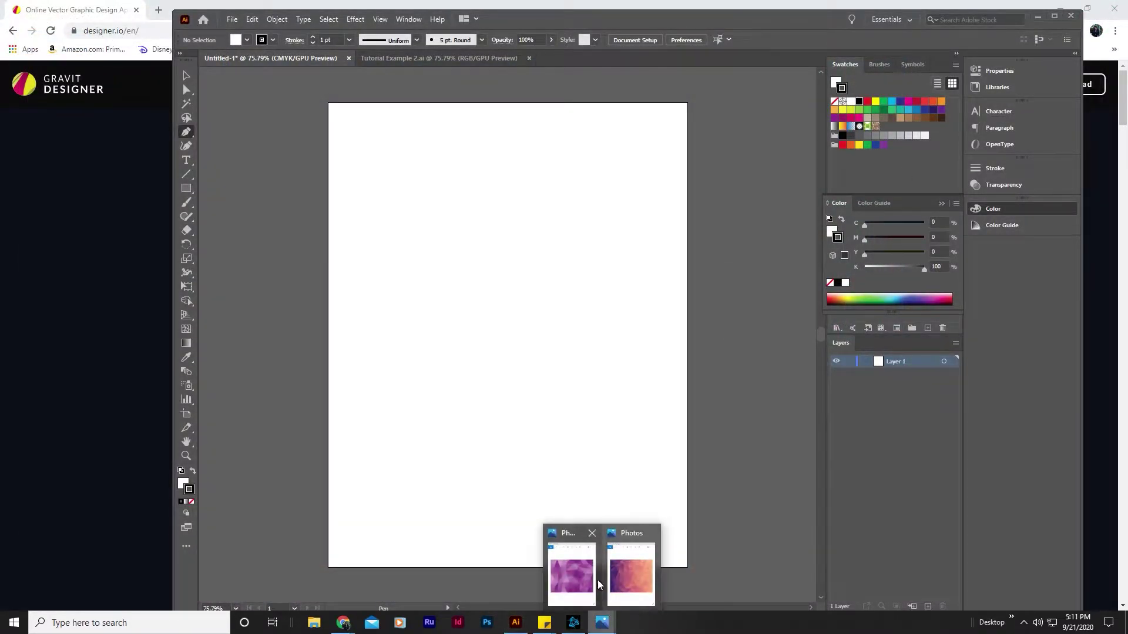
click(578, 579)
click(651, 70)
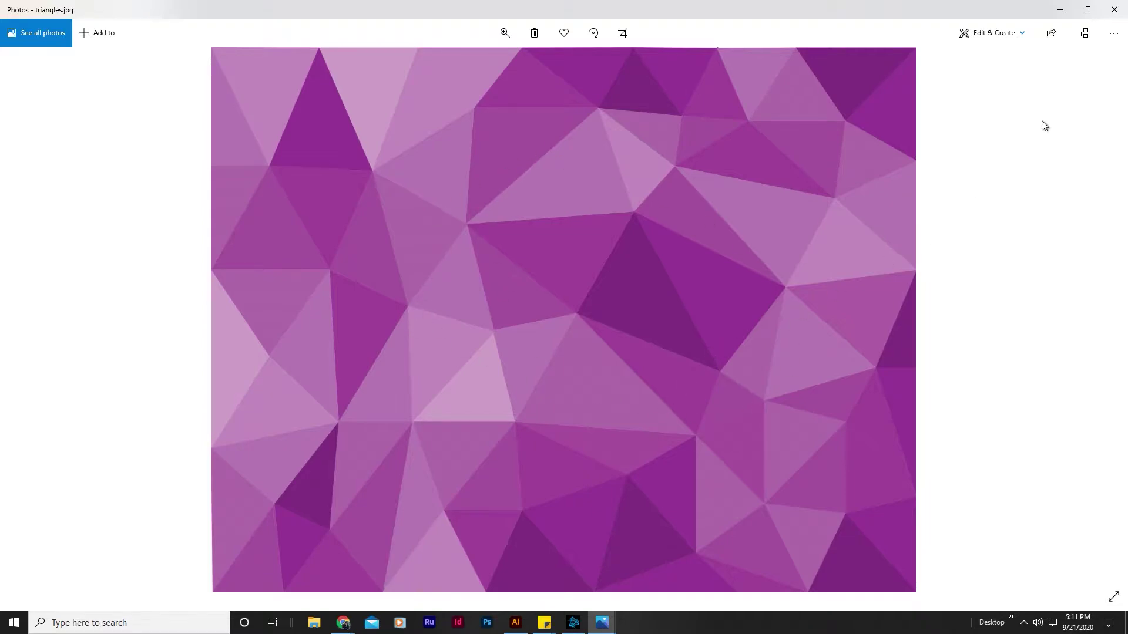
click(1114, 10)
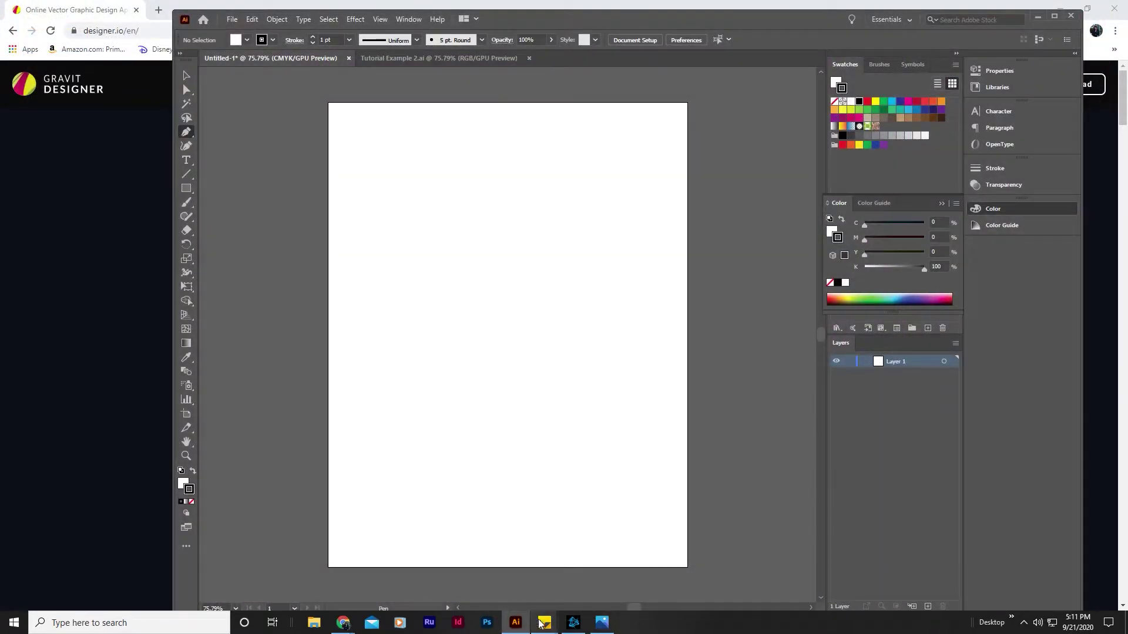
click(602, 623)
click(651, 71)
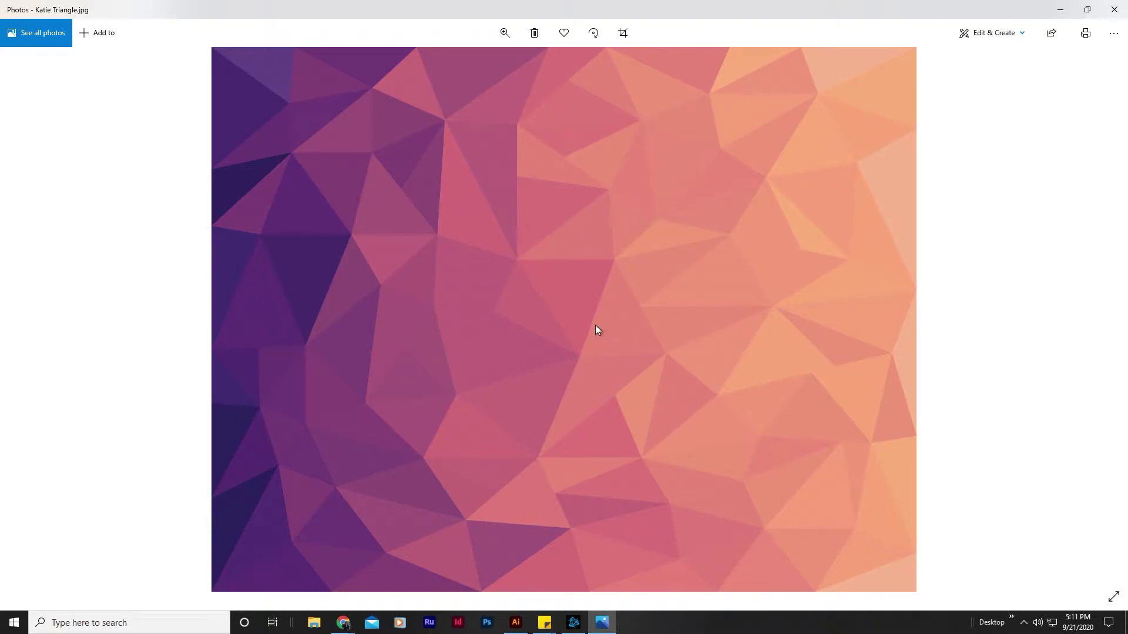
click(1114, 10)
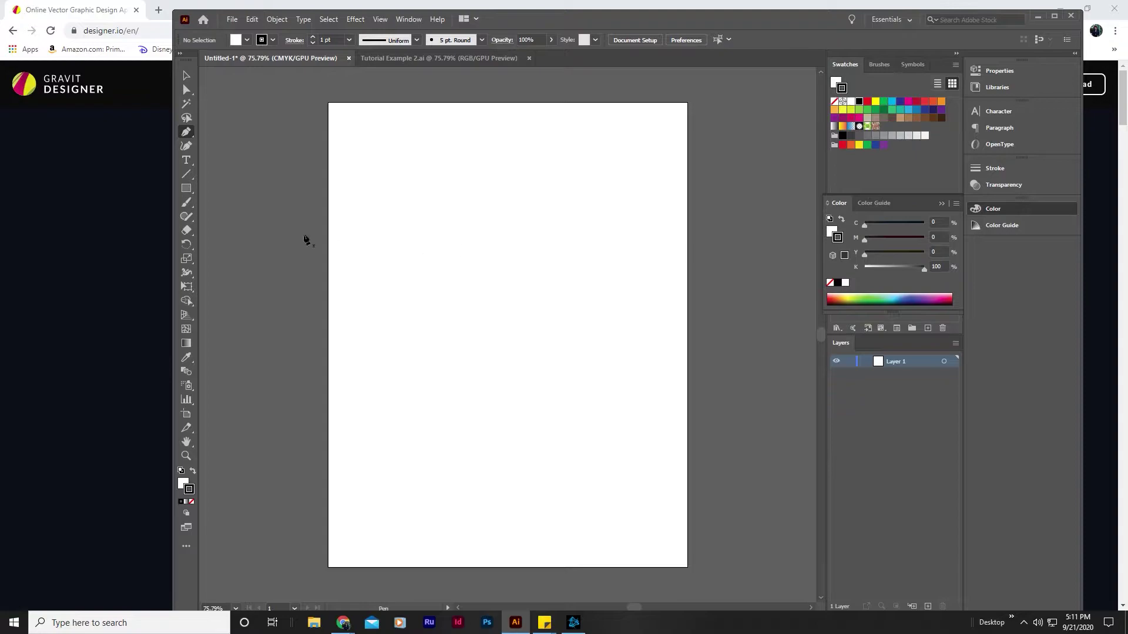
Return to the Gravit Designer website in the browser and launch the online version from its download page
click(102, 207)
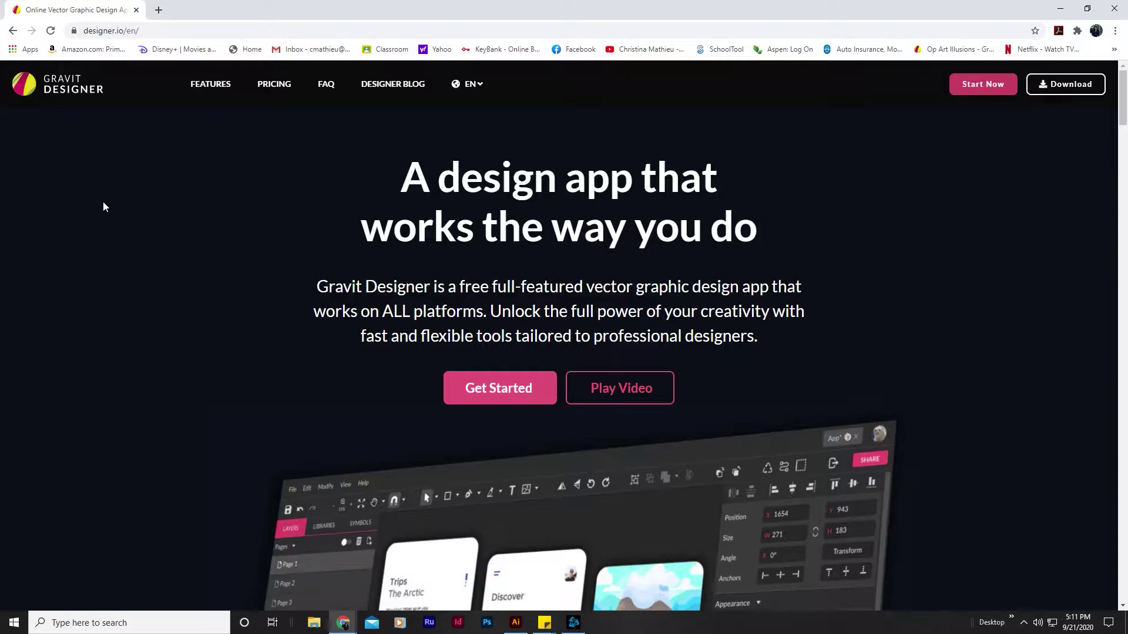
click(1049, 87)
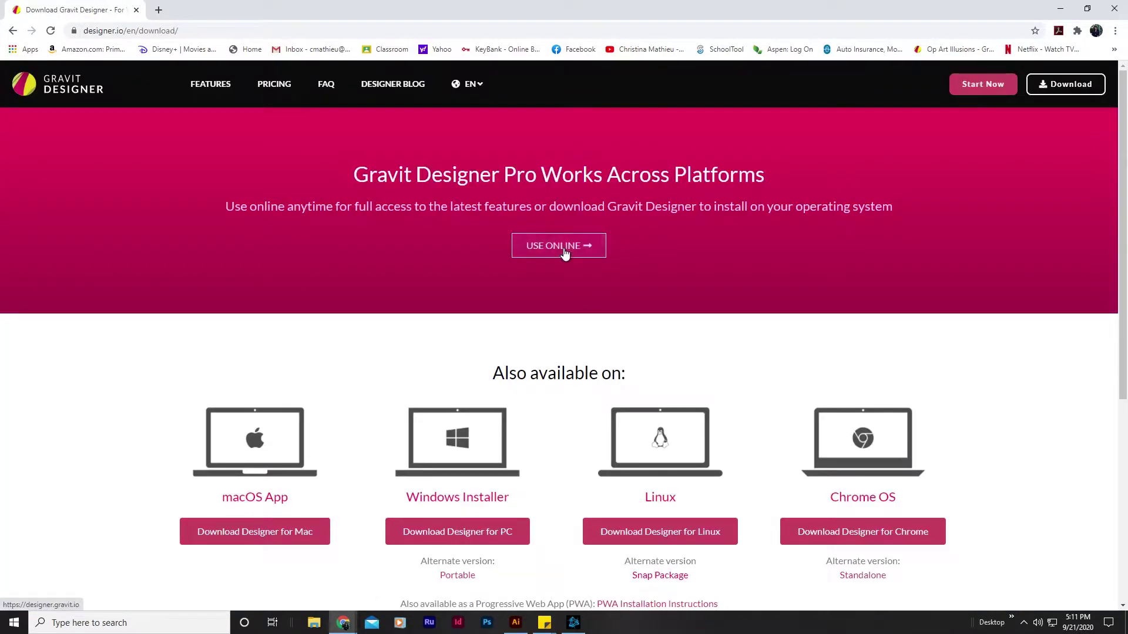
click(565, 245)
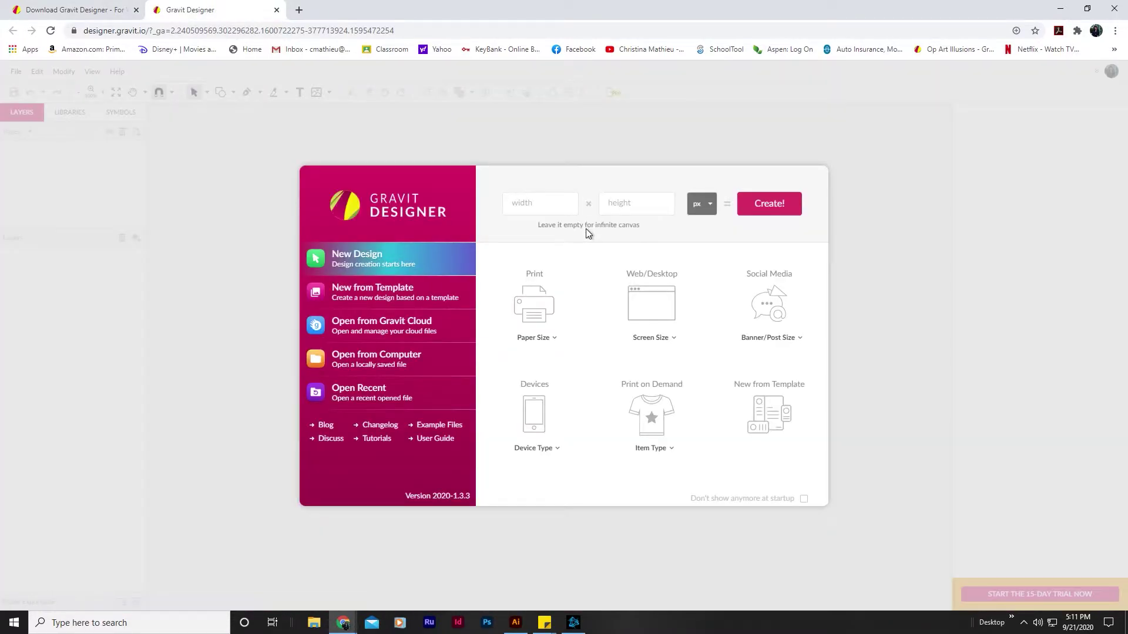
Create a new design in inches with a width of 11 and a height of 8.5
click(710, 204)
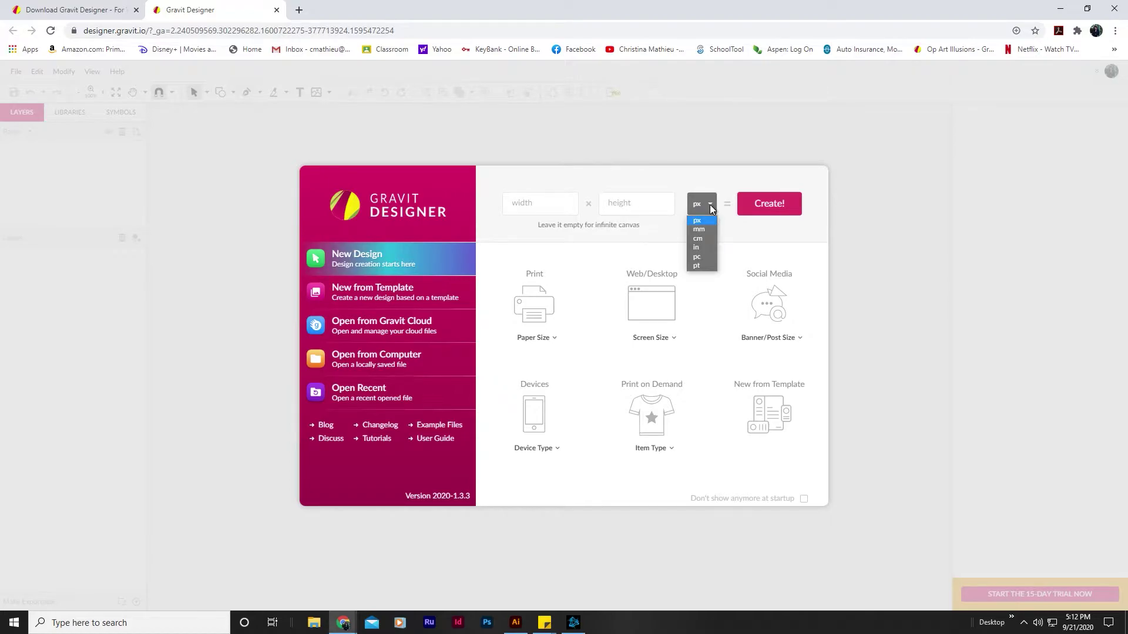
click(705, 248)
click(546, 203)
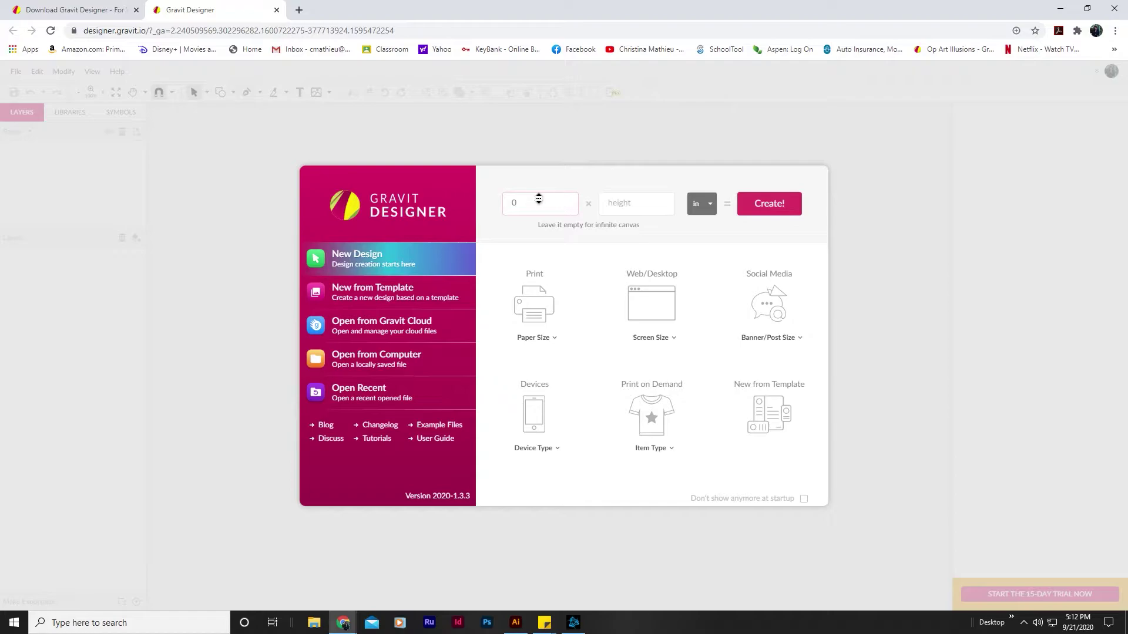
double_click(528, 204)
text(11)
click(647, 206)
text(8.5)
click(770, 203)
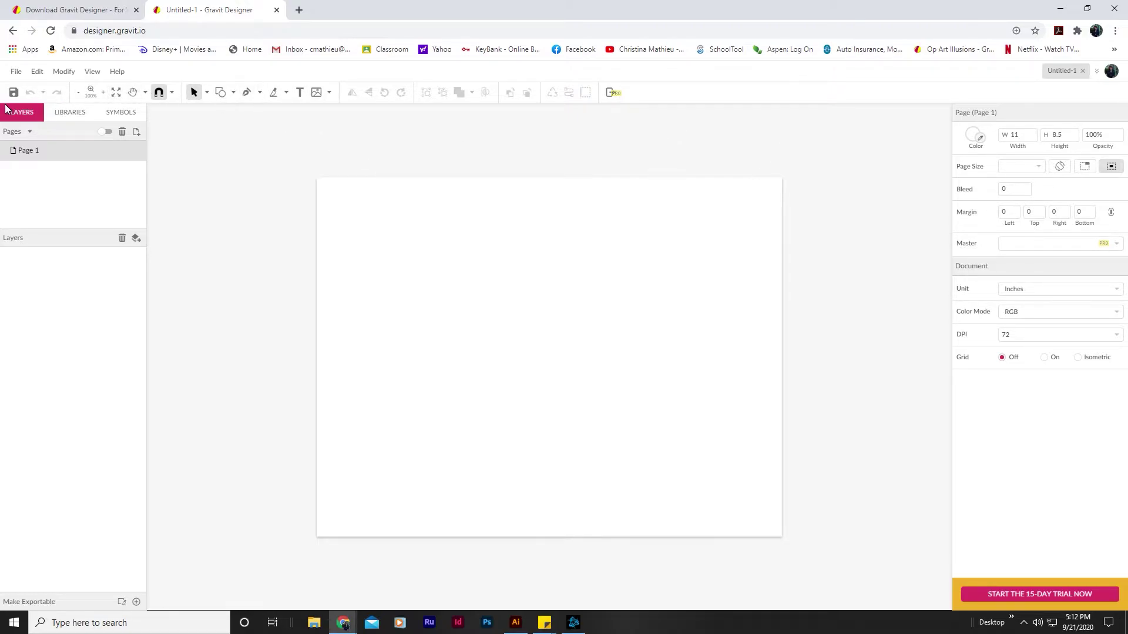
Review the available export formats and the PDF resolution options without exporting anything
click(16, 72)
mouse_move(73, 287)
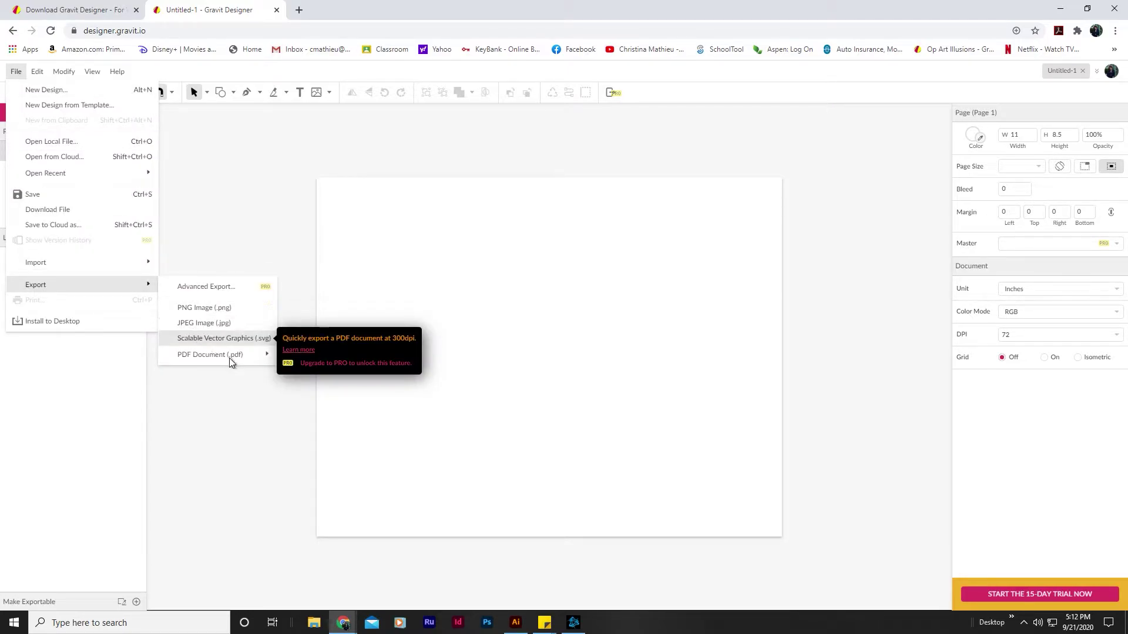
mouse_move(226, 357)
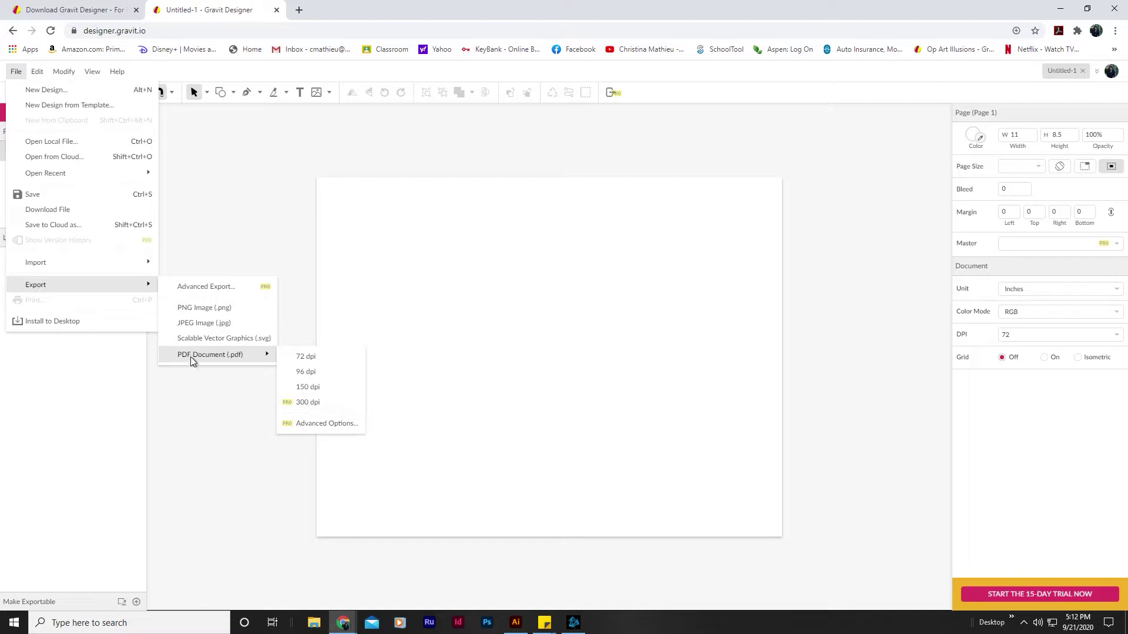
click(356, 194)
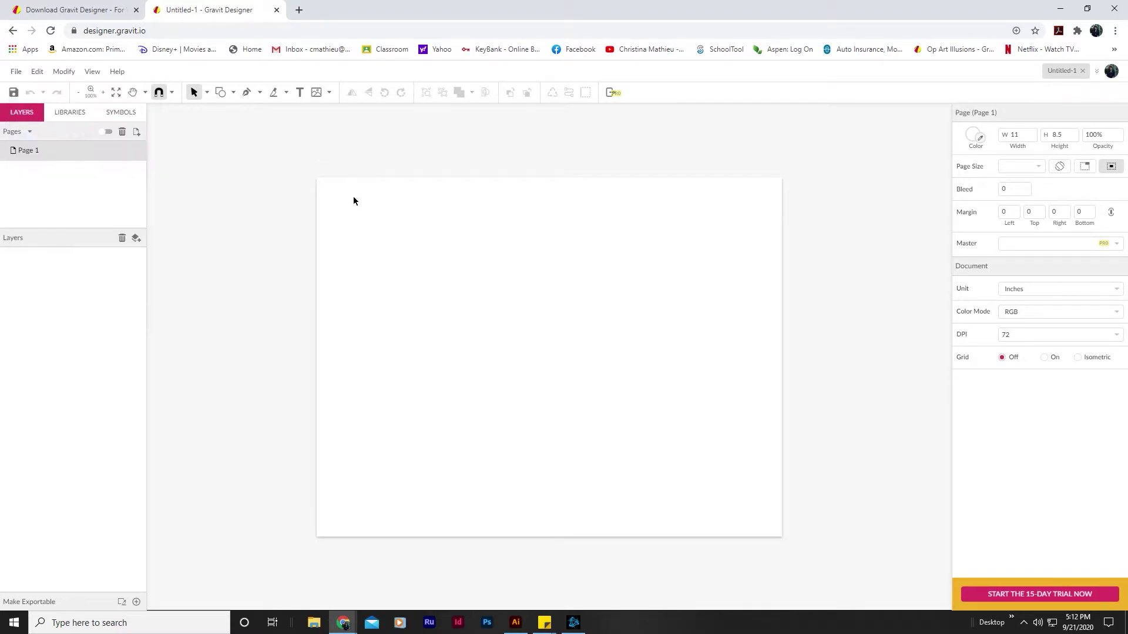
Draw a closed triangle about 1.33 by 2.36 in at the page's upper-left corner with the Pen tool
click(247, 94)
scroll(332, 174, up, 1)
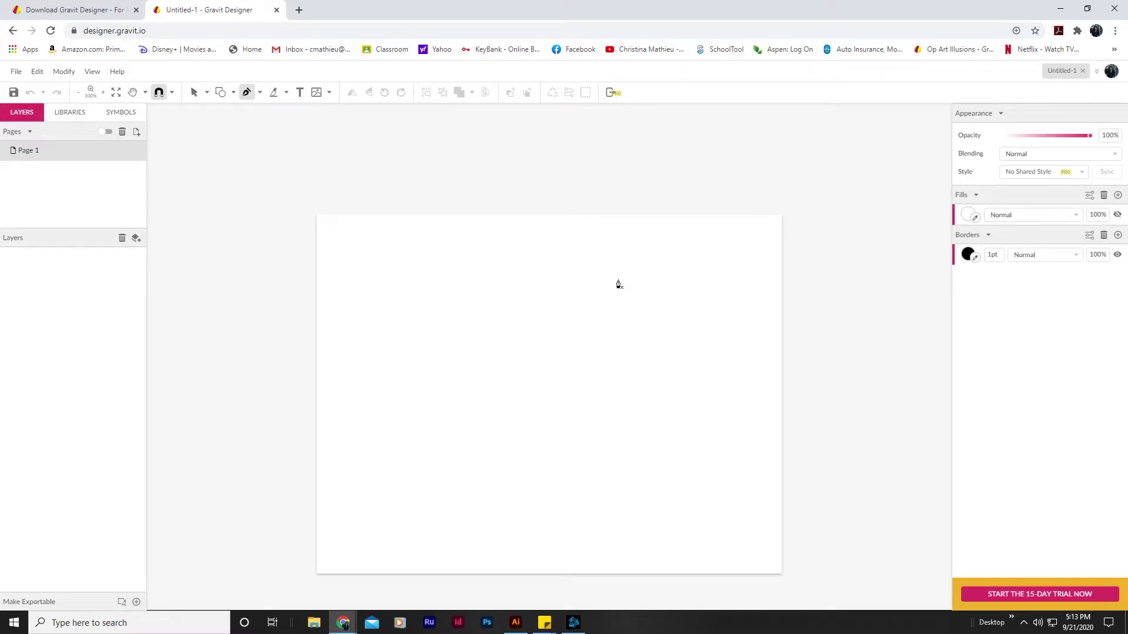
scroll(594, 302, right, 1)
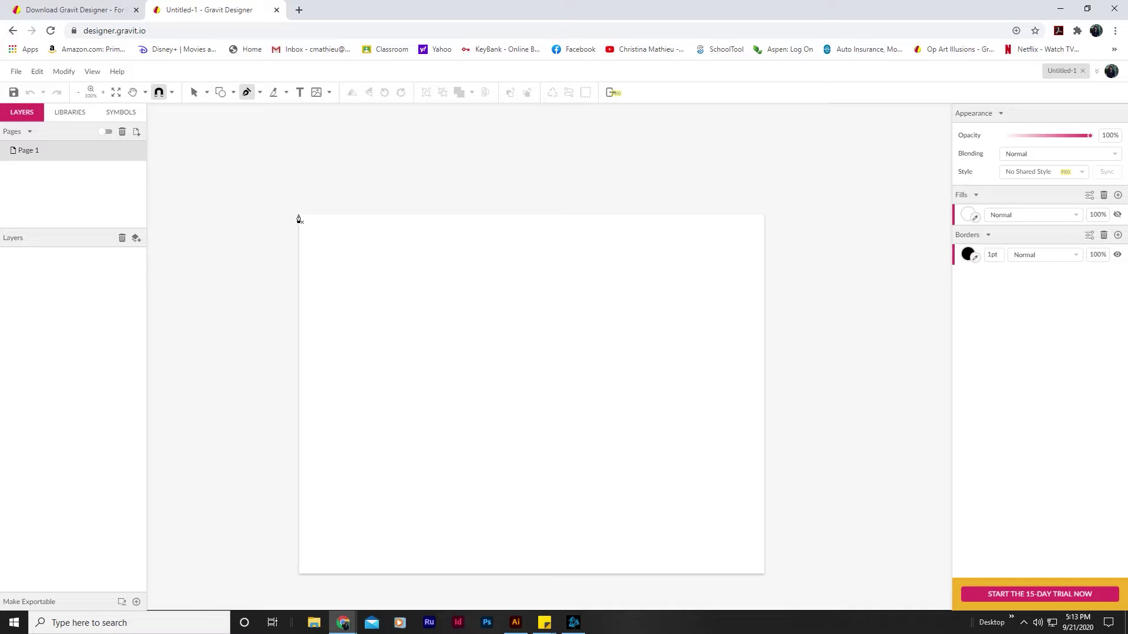
click(298, 215)
click(354, 314)
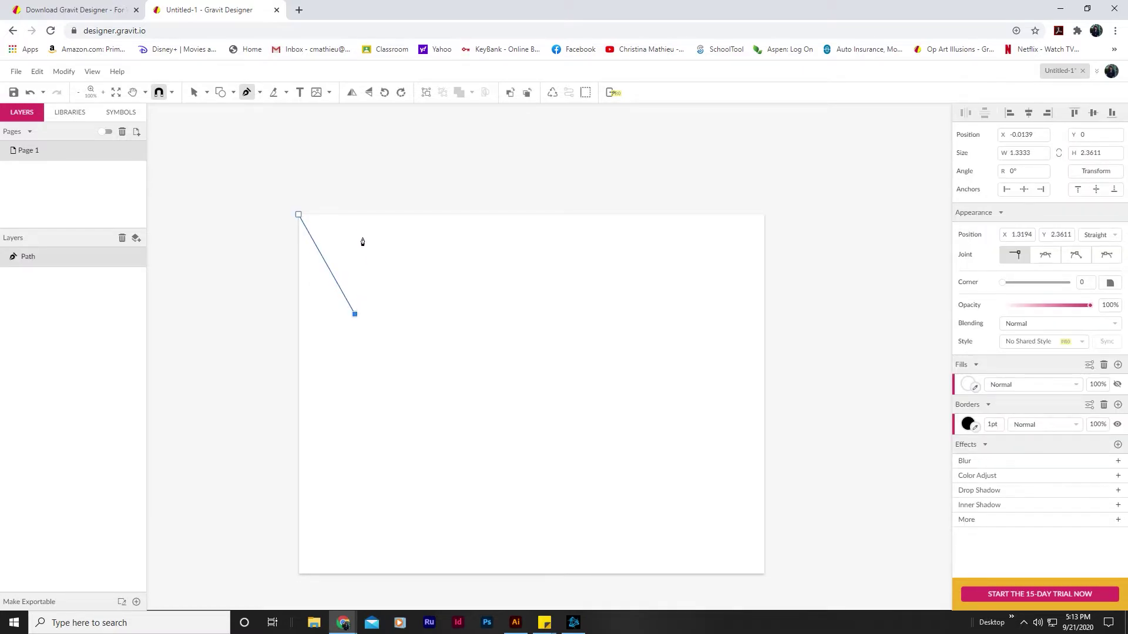
click(355, 217)
click(299, 216)
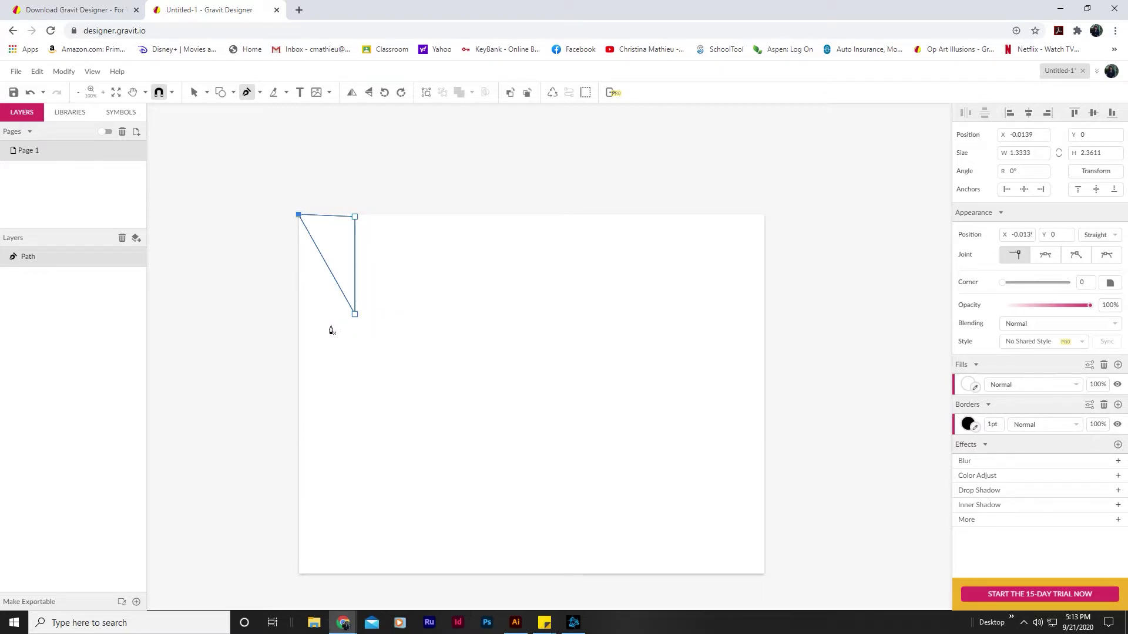
Draw a second triangle about 1.36 by 2.88 in between the first triangle's diagonal and the page's left edge, undoing the accidental point removal
drag(298, 332, 337, 332)
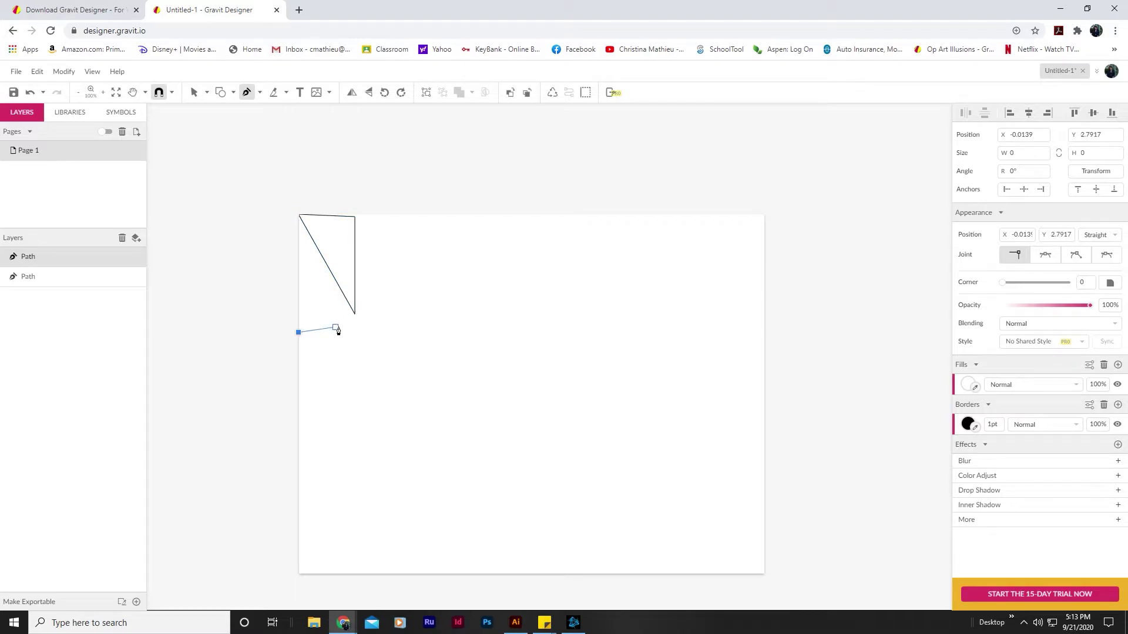
click(355, 314)
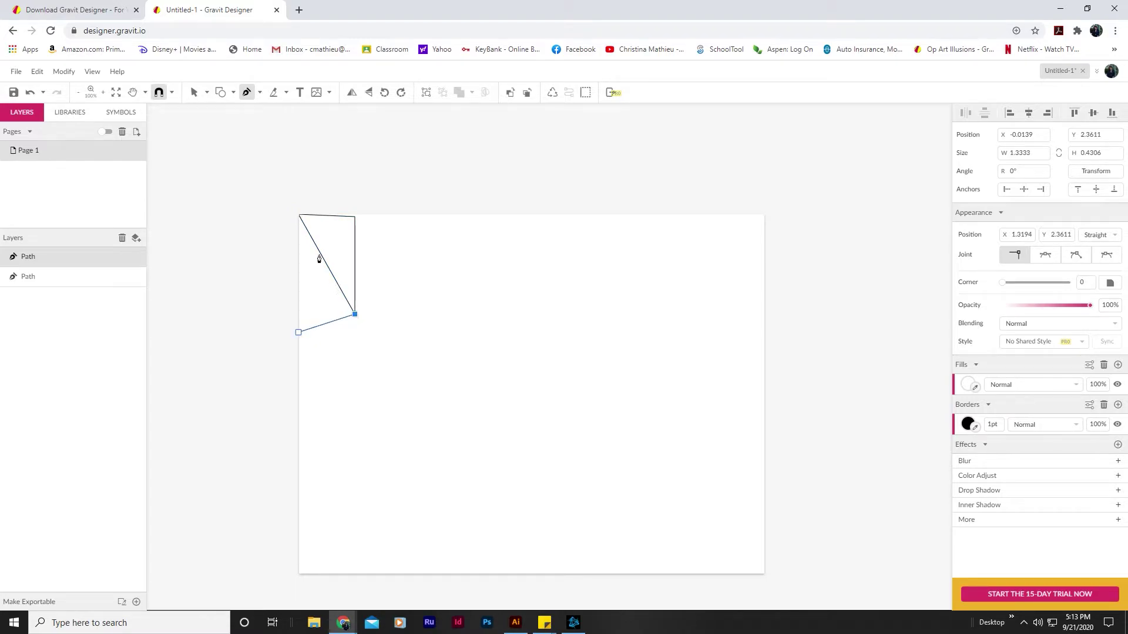
click(297, 210)
click(299, 332)
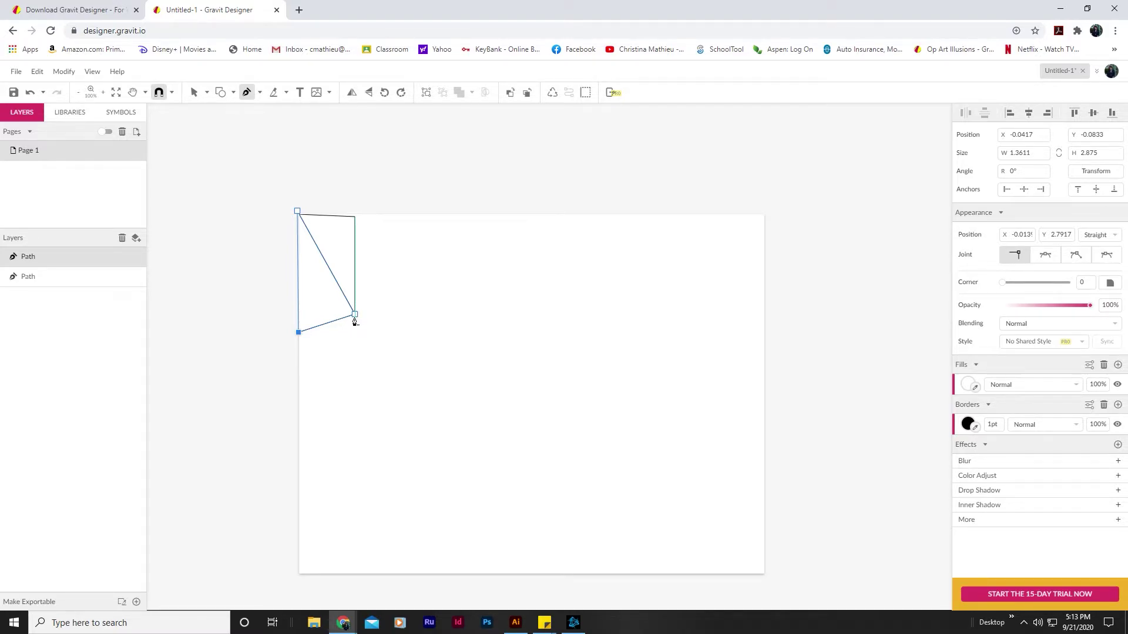
scroll(355, 321, left, 1)
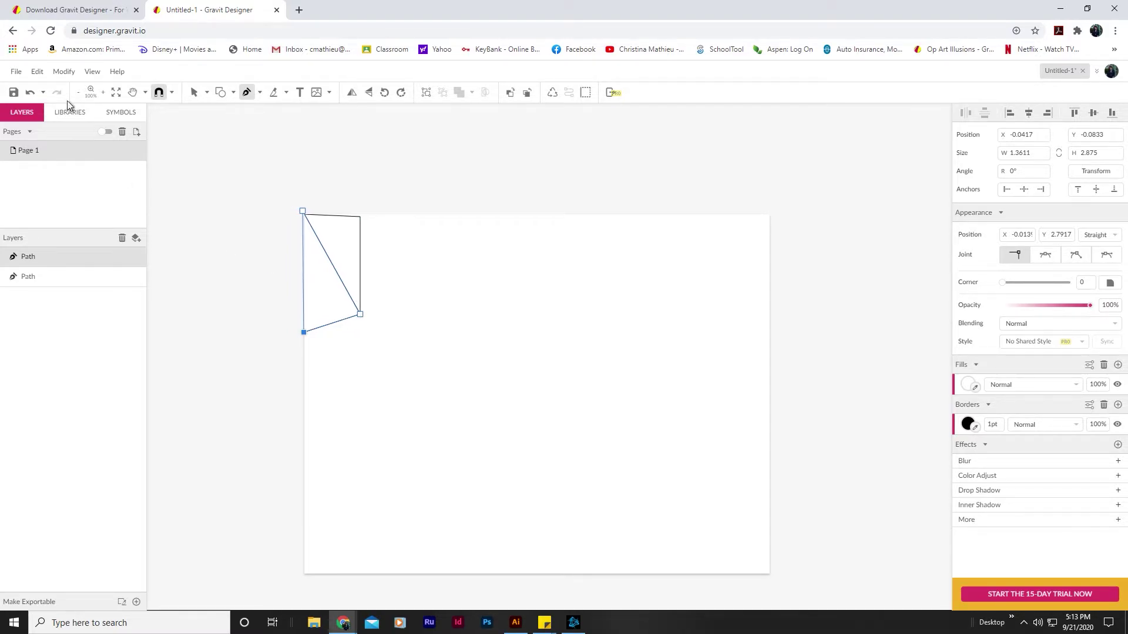
click(361, 316)
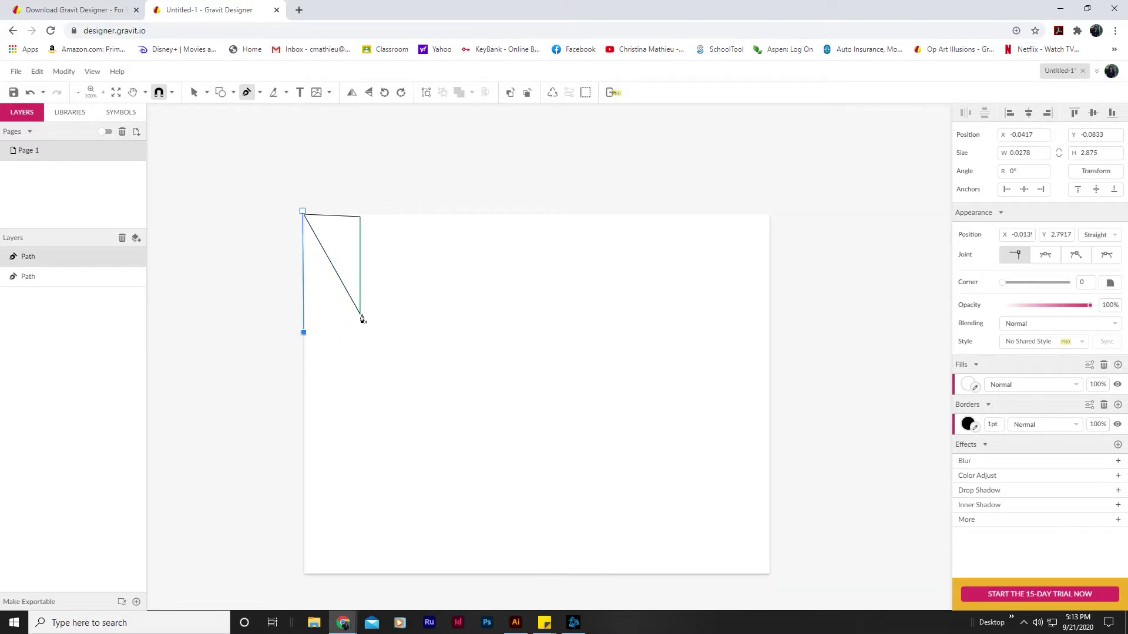
key(ctrl+z)
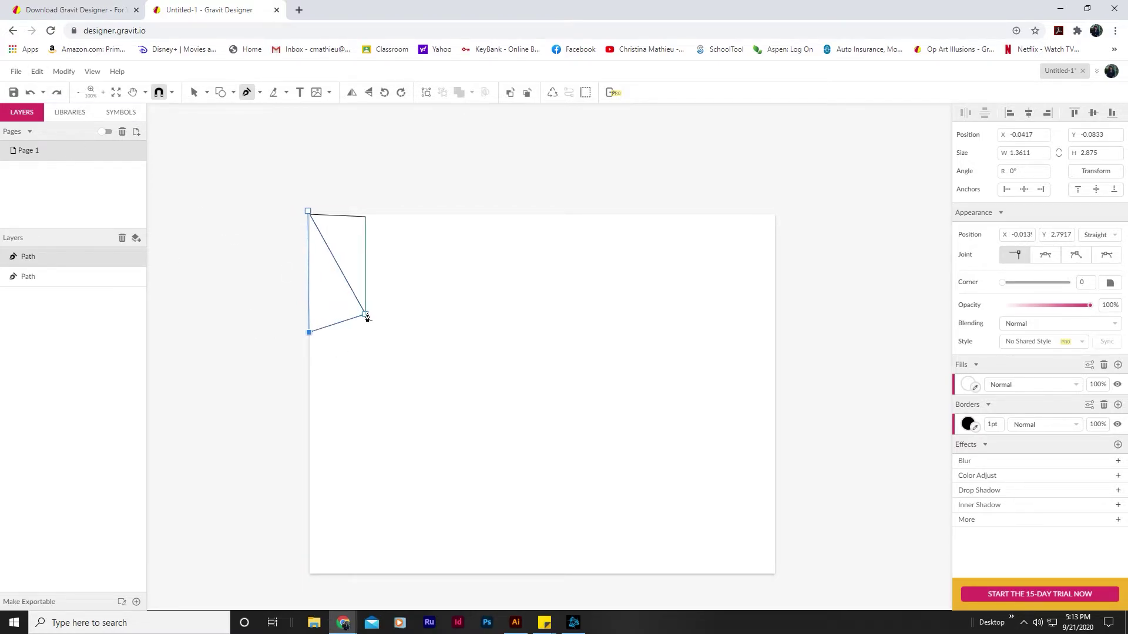
Draw a third triangle about 1.31 by 2.31 in along the page's top edge, sharing the first triangle's vertical side
click(421, 218)
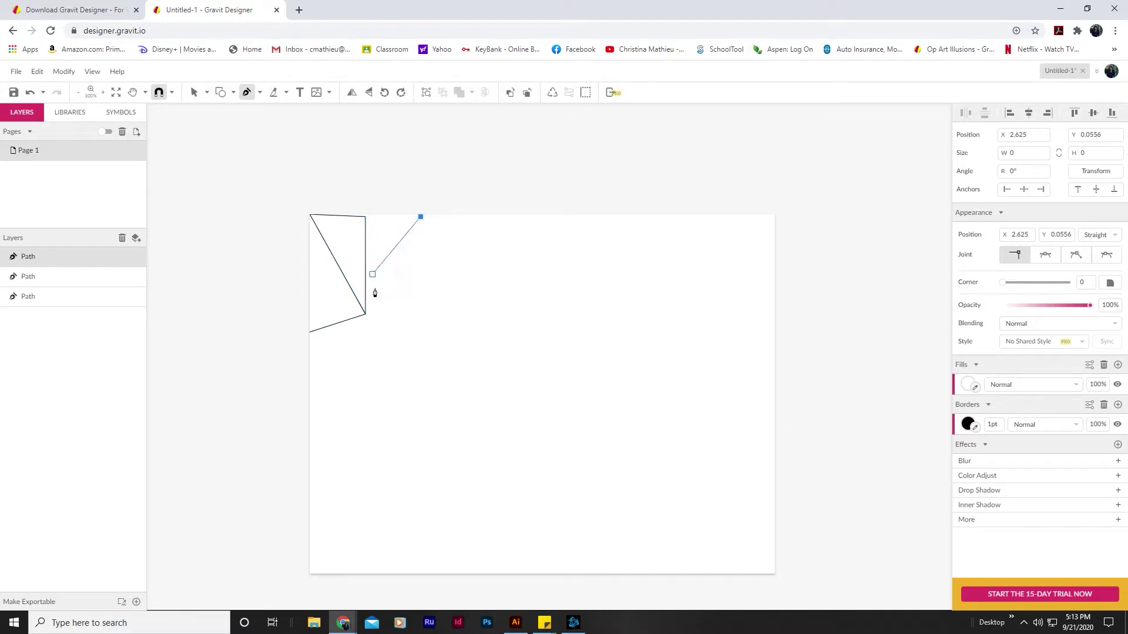
click(365, 314)
click(365, 217)
click(421, 218)
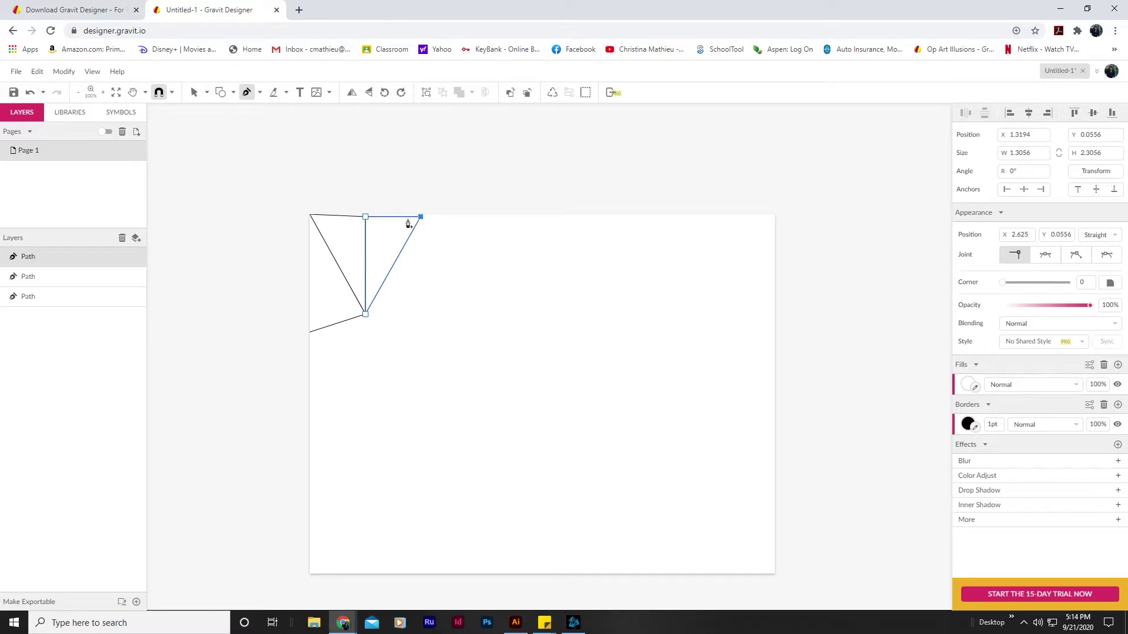
Draw a fourth triangle about 1.32 by 2.03 in below the second one, sharing its lower edge, and remove the stray extra point
click(311, 333)
click(341, 400)
click(365, 315)
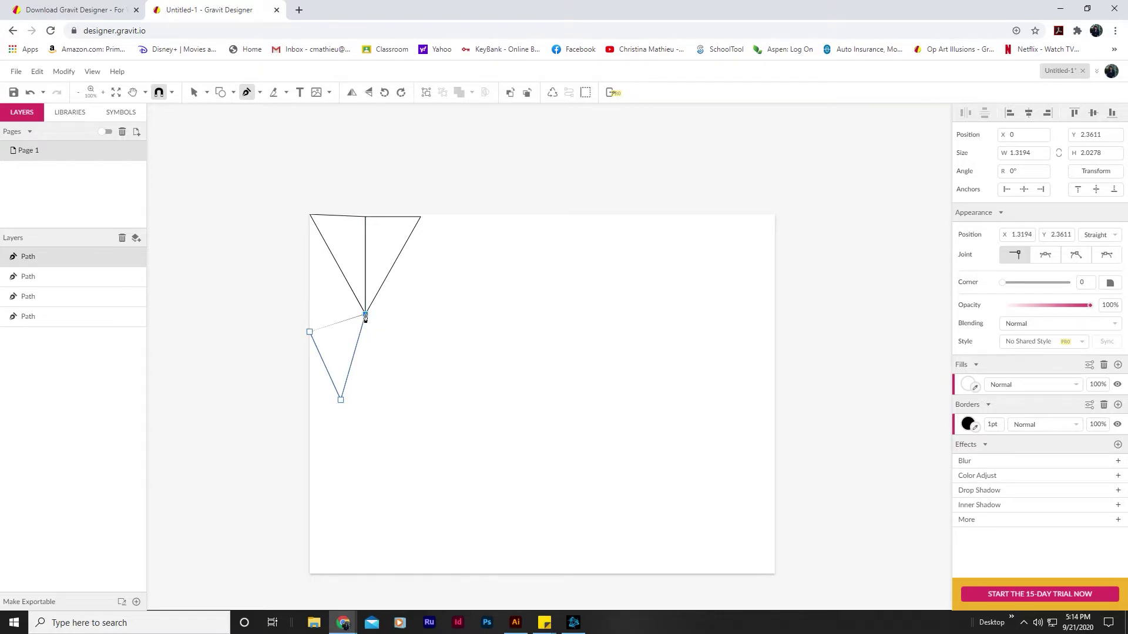
click(402, 395)
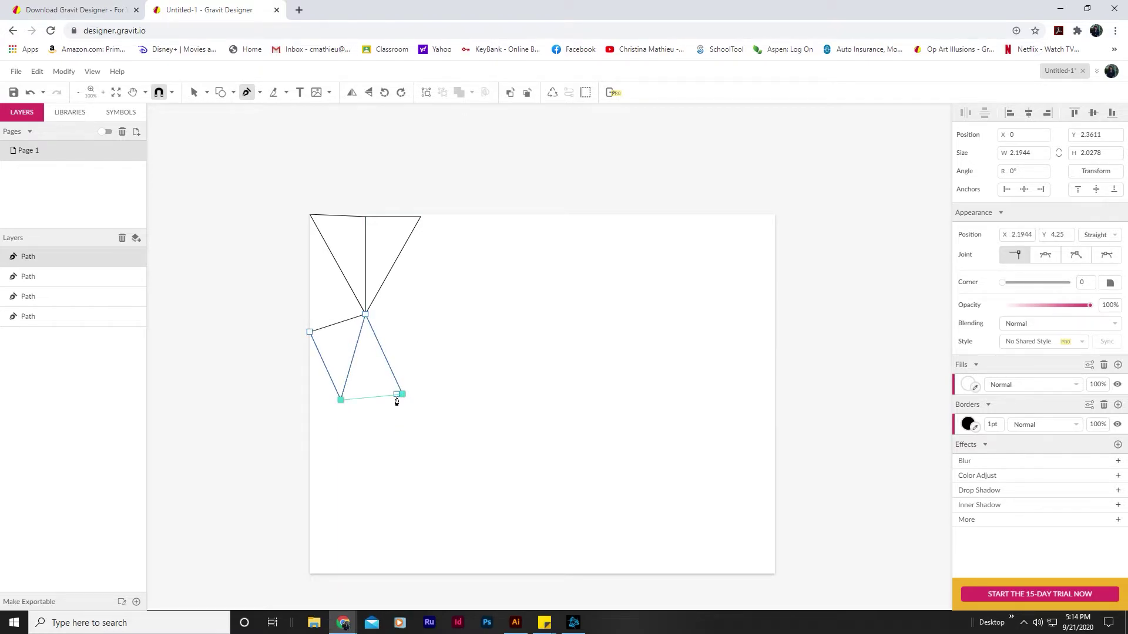
key(BackSpace)
click(309, 332)
Draw a fifth triangle about 1.43 by 2.03 in against the right side of the fourth triangle, meeting at the shared central corner
click(402, 391)
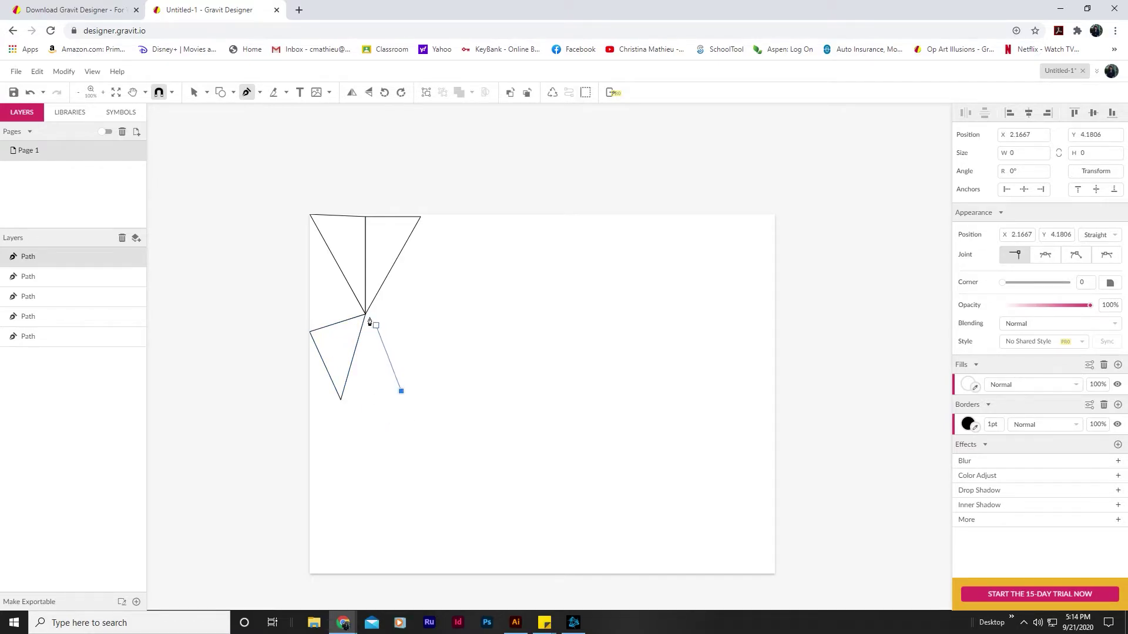
click(366, 315)
click(341, 400)
click(402, 392)
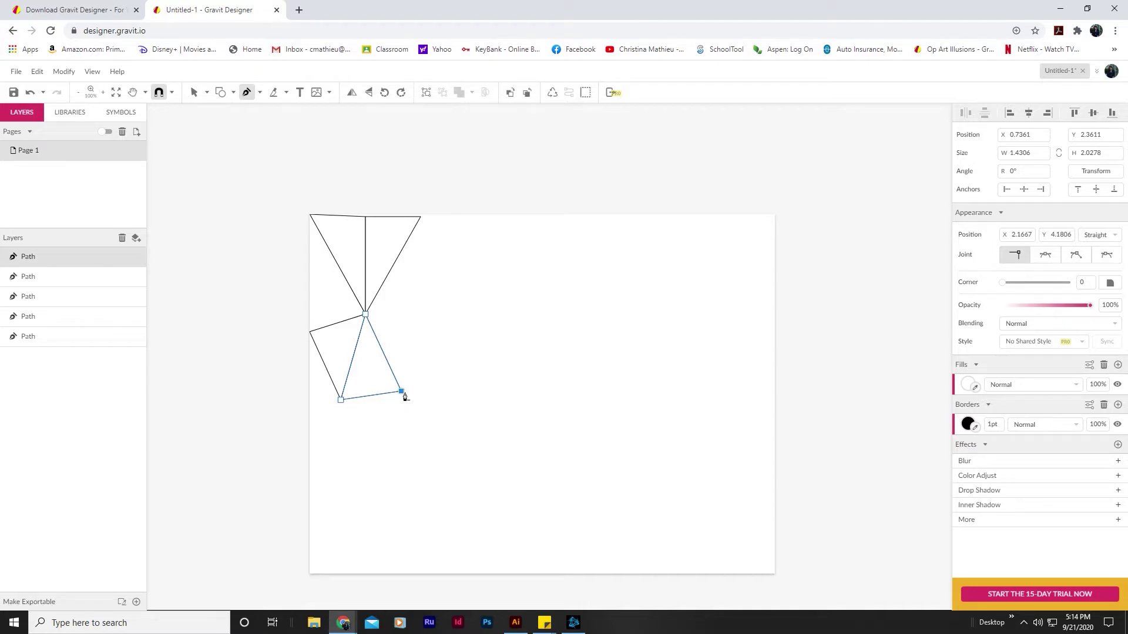
Draw a sixth triangle about 2.13 by 1.82 in against the right side of the fifth triangle, meeting at the shared central corner
click(456, 333)
click(365, 315)
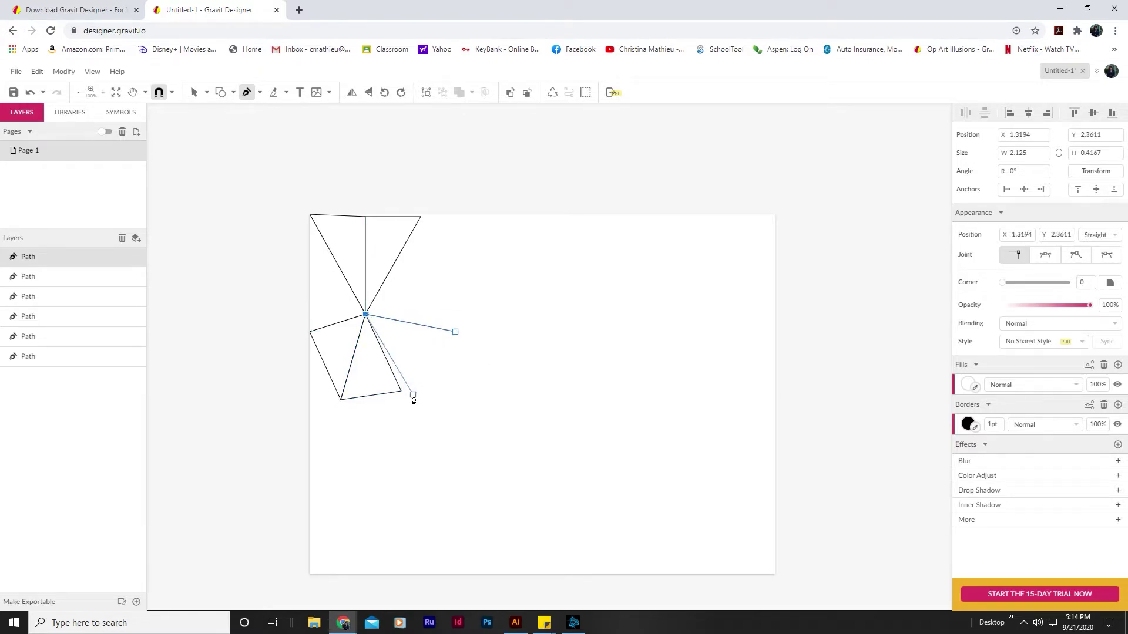
click(402, 391)
click(456, 333)
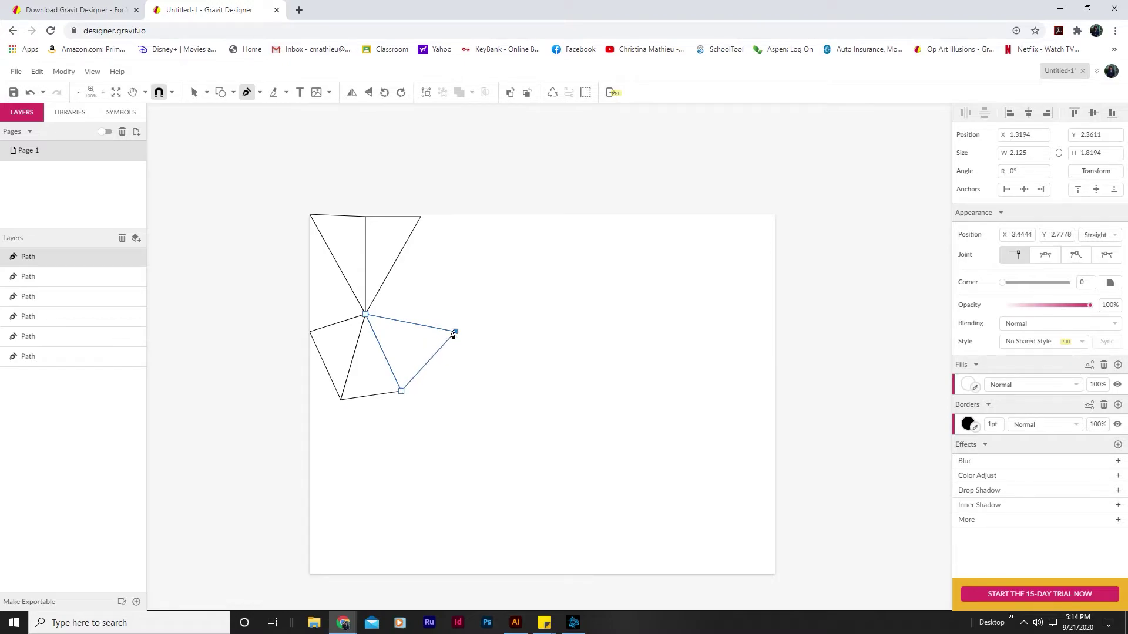
Draw a seventh triangle about 2.13 by 1.72 in above the sixth, sharing its upper edge and with a vertical right side
click(456, 259)
click(455, 332)
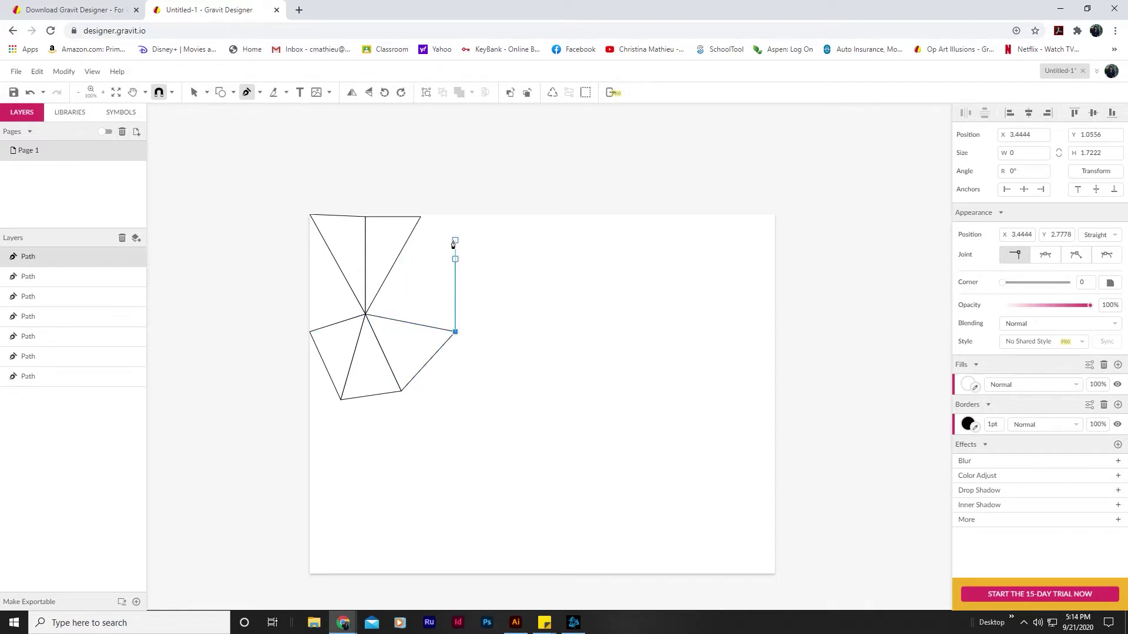
click(366, 316)
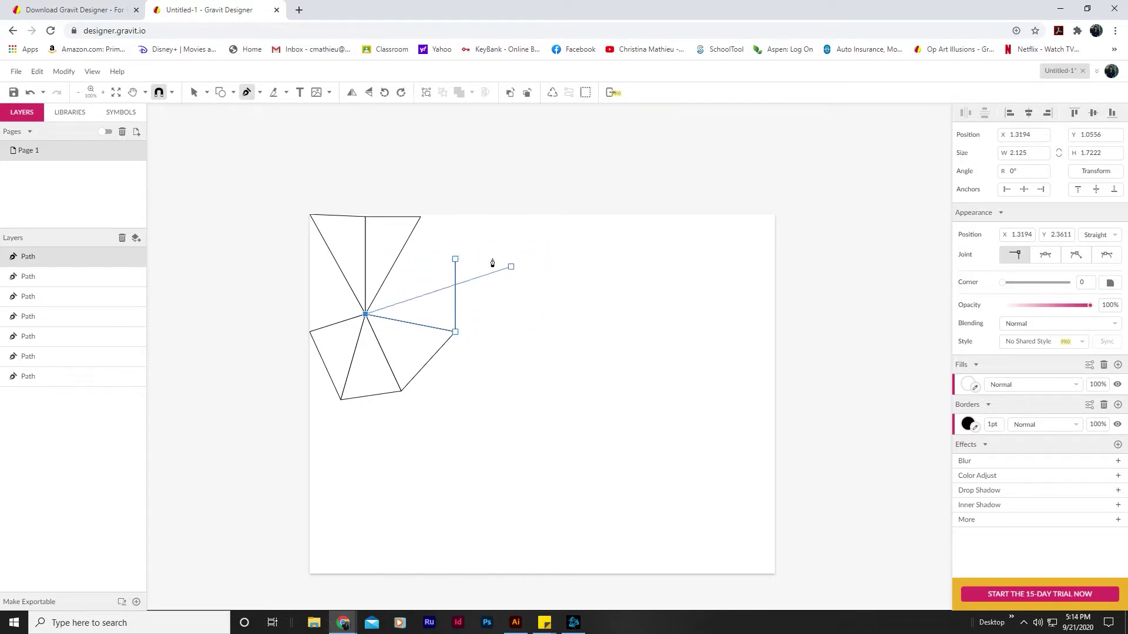
click(456, 260)
click(456, 264)
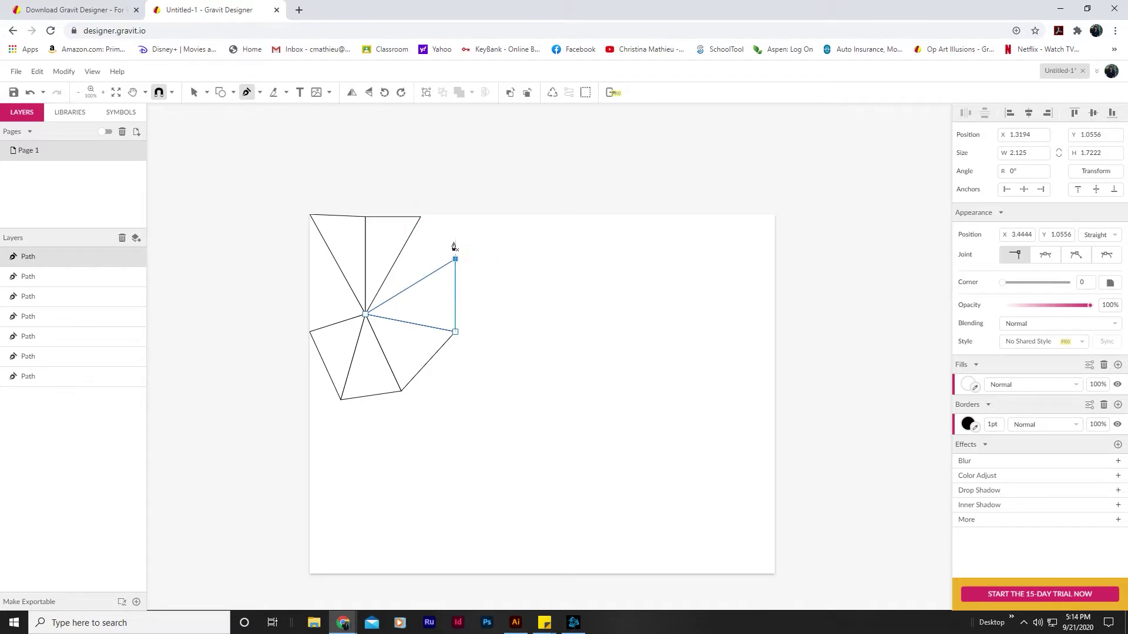
Draw an eighth triangle filling the gap between the seventh triangle and the third triangle on the page's top edge
click(421, 217)
click(455, 260)
click(365, 313)
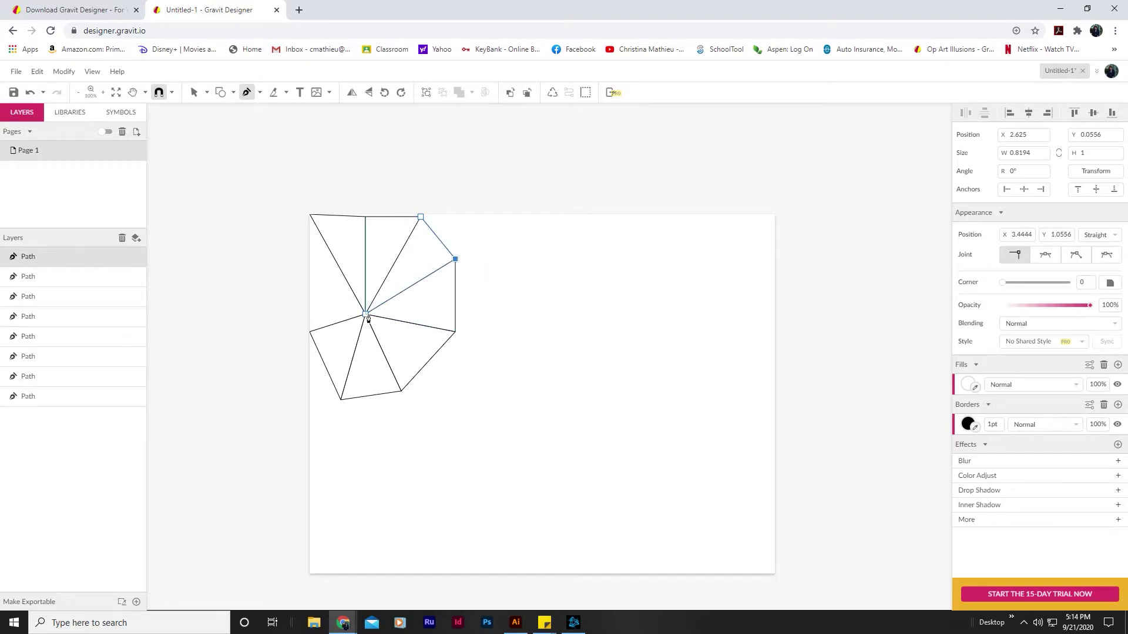
click(421, 218)
Draw a ninth triangle about 1.32 by 2.72 in along the page's left edge, reaching to the shared central corner
click(310, 217)
click(310, 332)
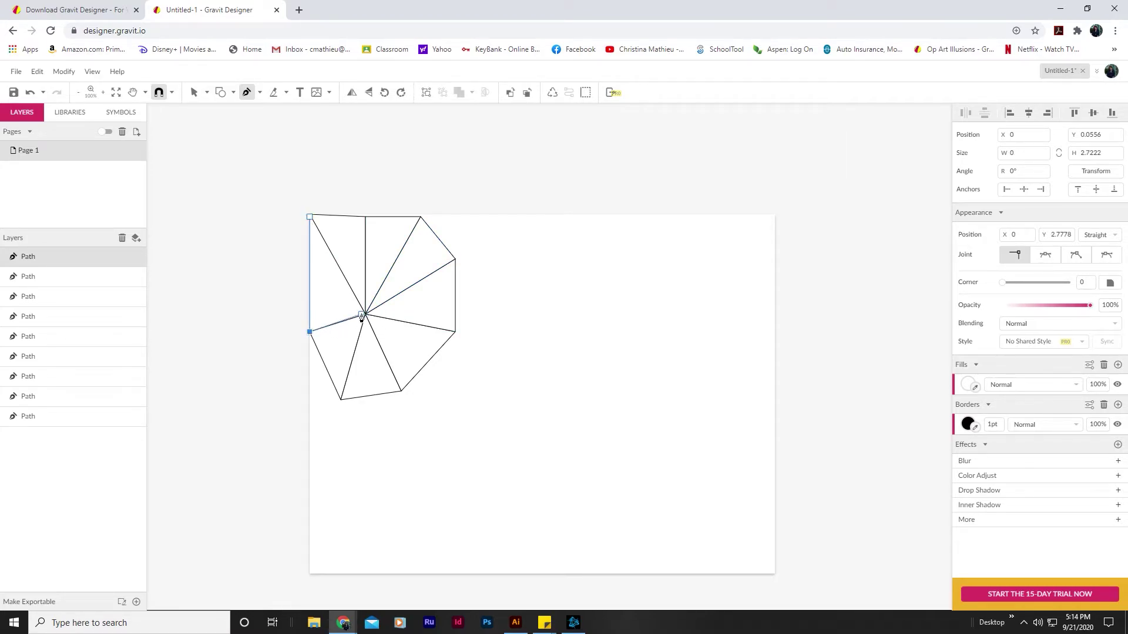
click(366, 315)
click(310, 217)
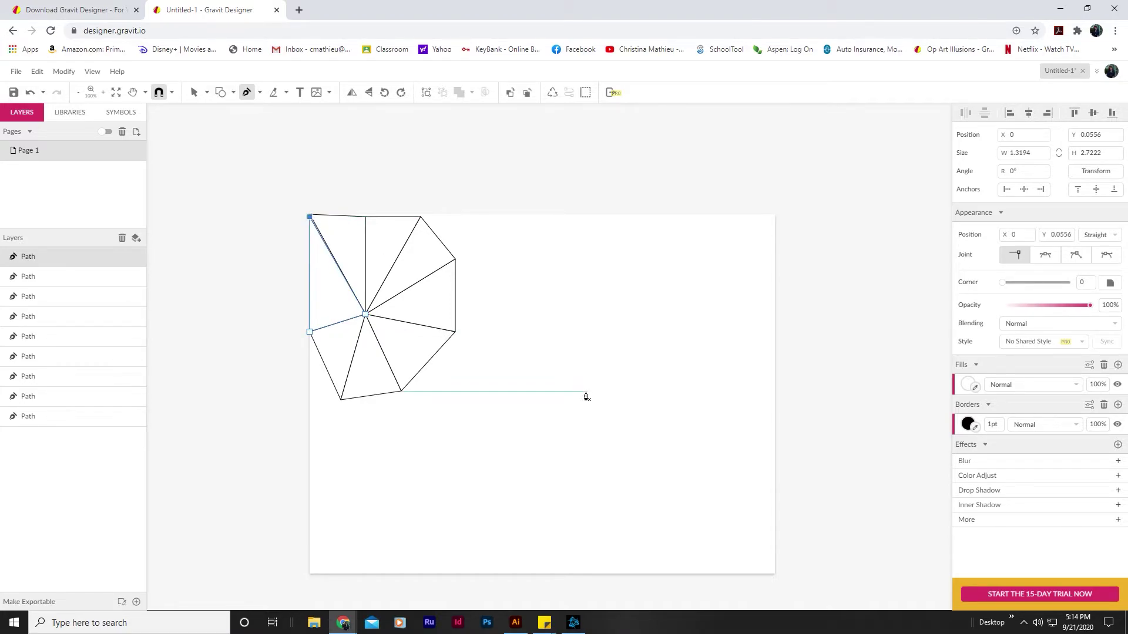
Draw a triangle about 1.94 by 1.86 in to the right of the seventh triangle, sharing its vertical side
click(456, 332)
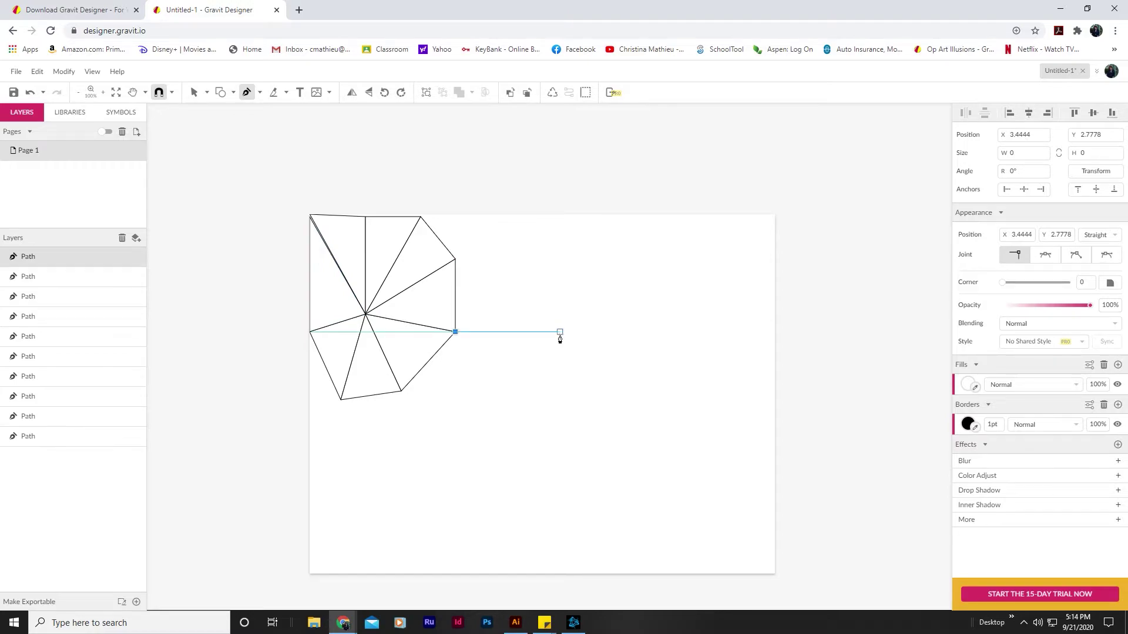
click(538, 338)
click(456, 259)
click(456, 332)
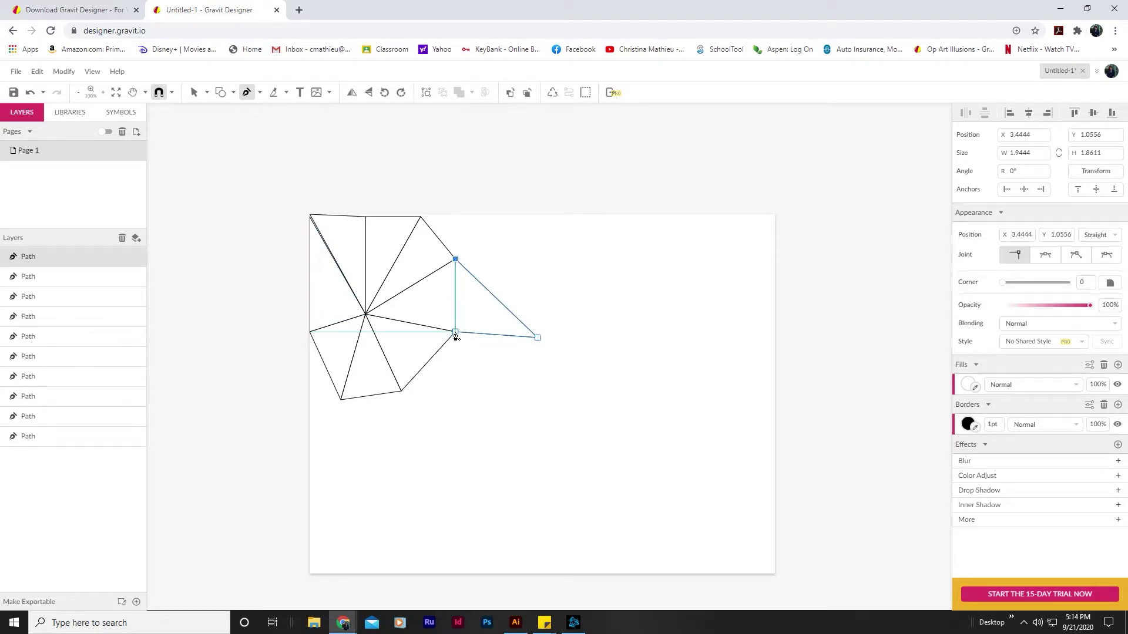
Draw a triangle about 1.94 by 1.76 in directly below the previous one, sharing its lower edge and pointing downward
click(460, 406)
click(456, 332)
click(538, 337)
click(460, 406)
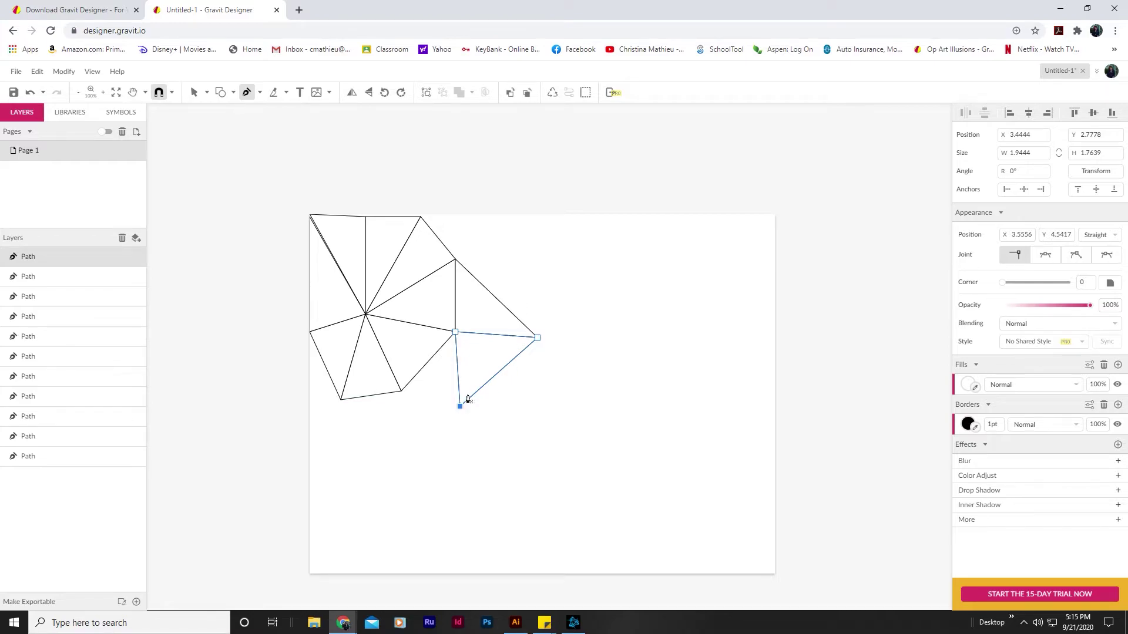
Draw a triangle filling the gap between the sixth triangle's lower-right edge and the downward-pointing triangle
click(401, 390)
click(455, 333)
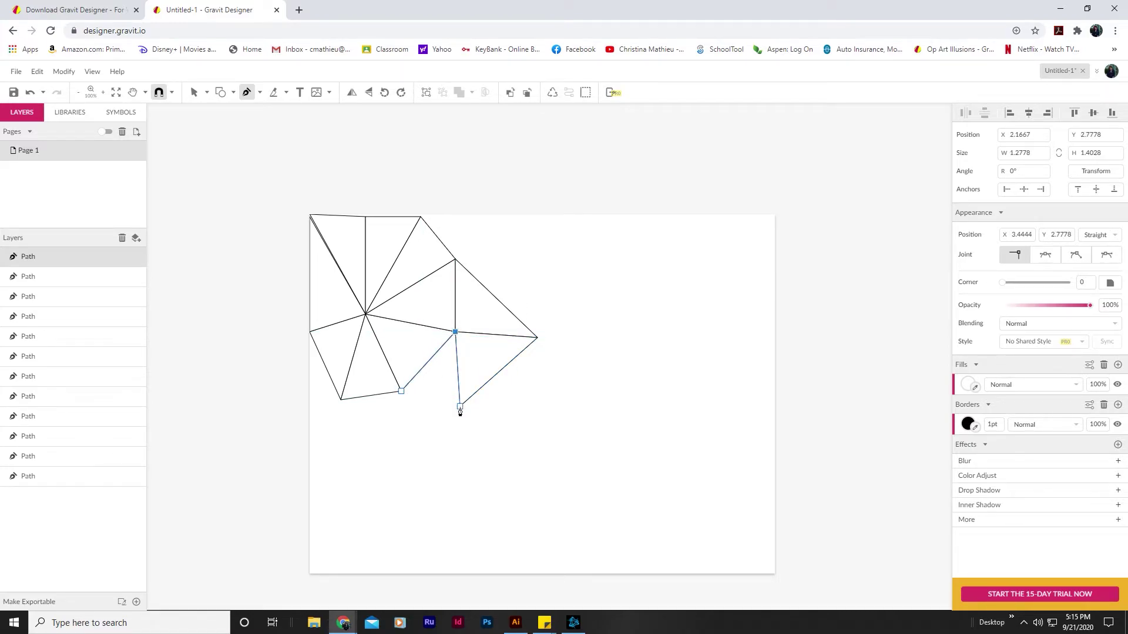
click(401, 391)
Draw a triangle along the page's top edge, sharing the eighth triangle's outer slanted side
click(455, 259)
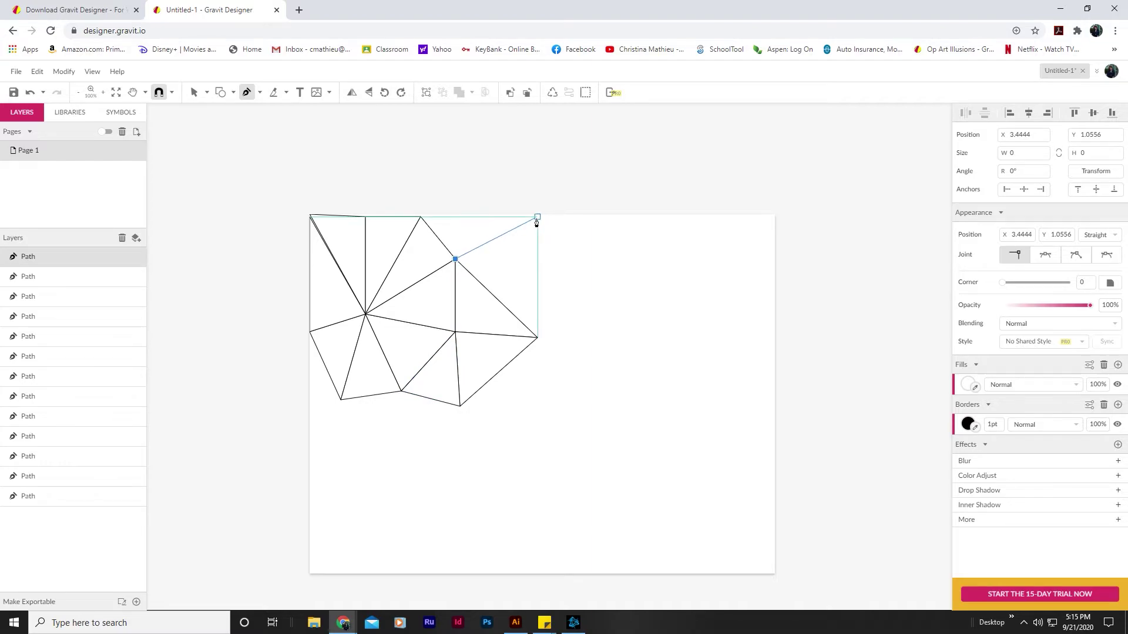
click(538, 217)
click(420, 217)
click(455, 259)
Draw a narrow triangle about 2.18 by 1.01 in beneath the newest top-edge triangle, sharing its lower slanted side
click(547, 256)
click(455, 259)
click(538, 217)
click(547, 257)
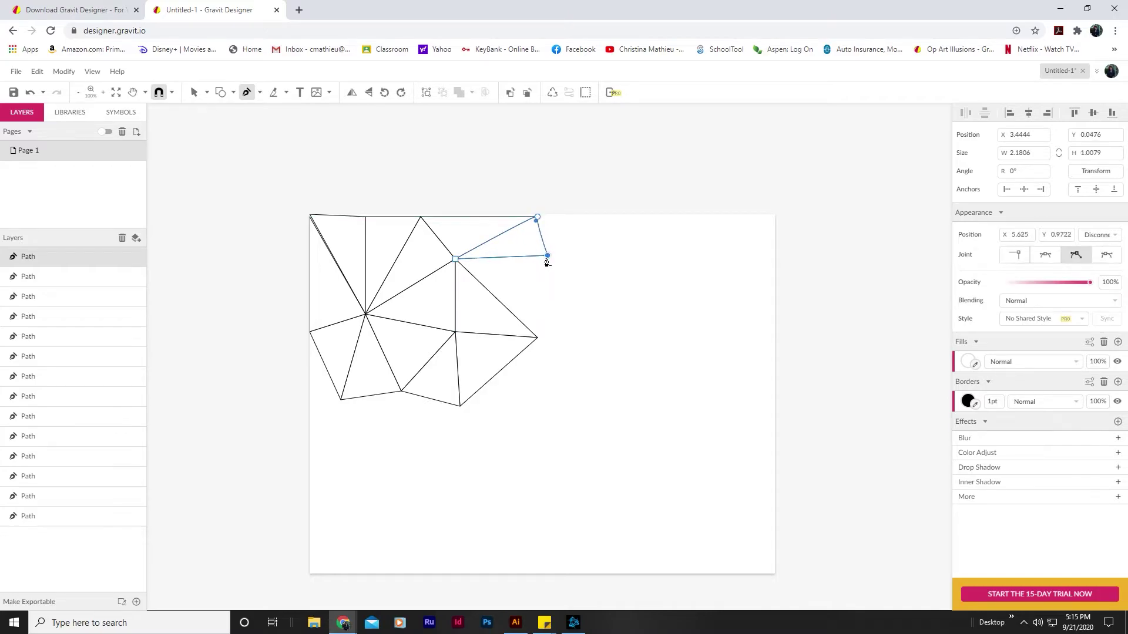
Select all the triangles and set their border width to 0 pt
scroll(221, 133, up, 1)
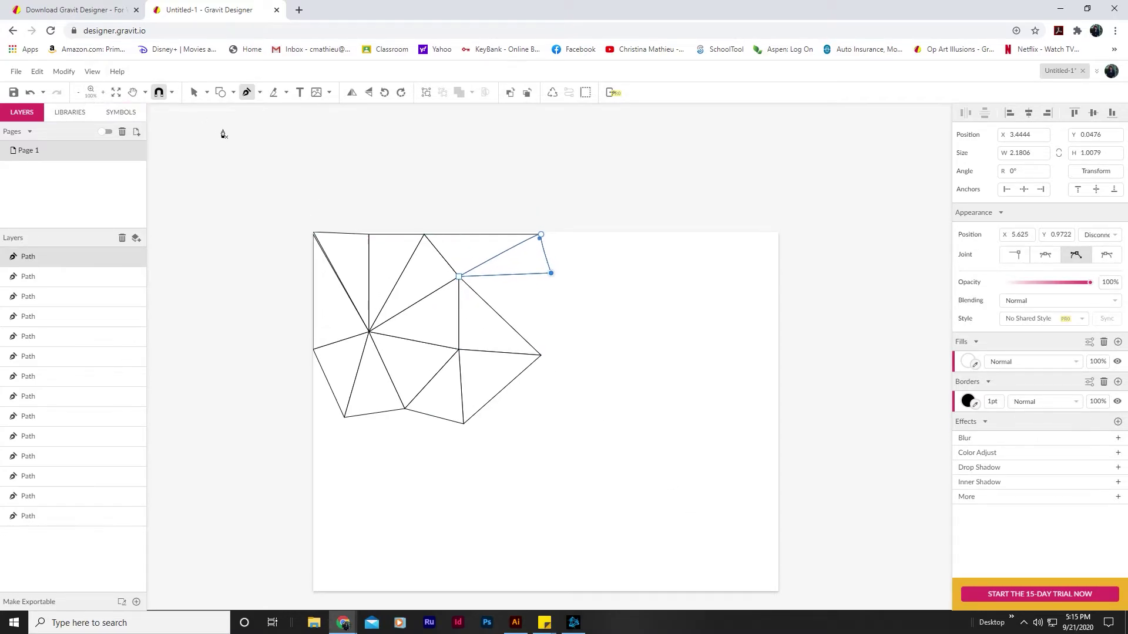
click(194, 93)
click(263, 182)
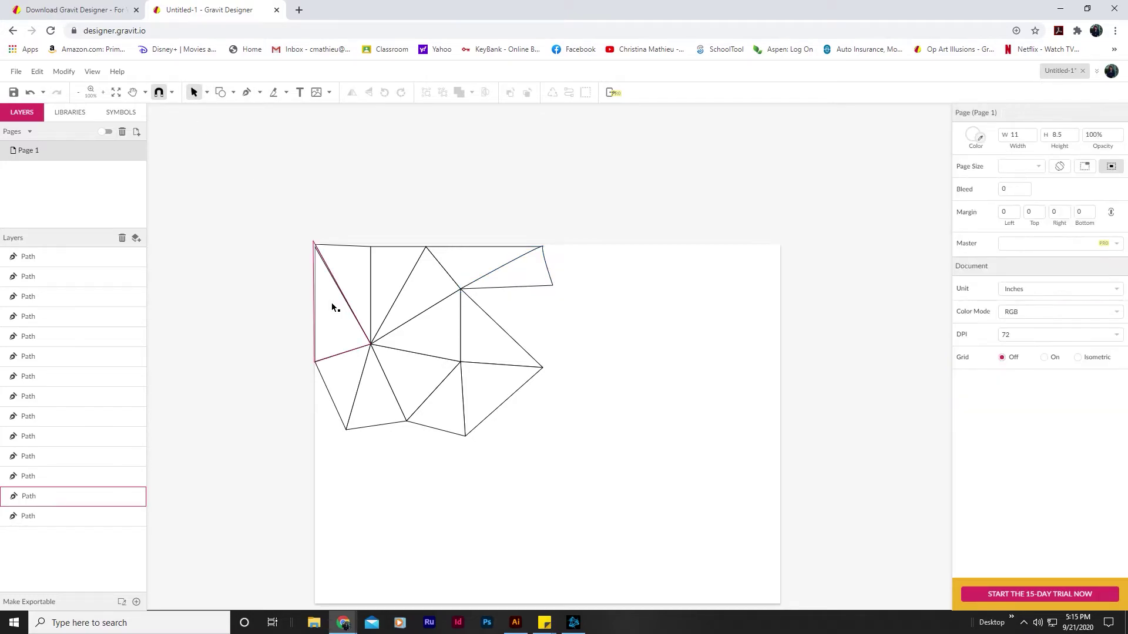
mouse_move(281, 233)
mouse_down()
mouse_move(558, 416)
mouse_move(561, 441)
mouse_up()
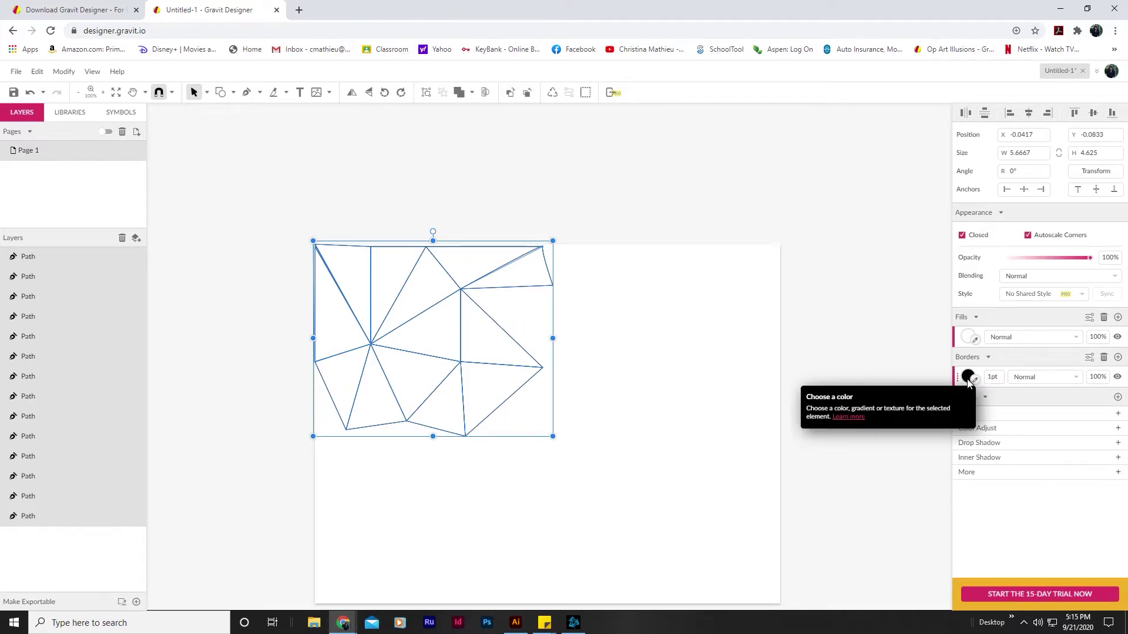
double_click(994, 377)
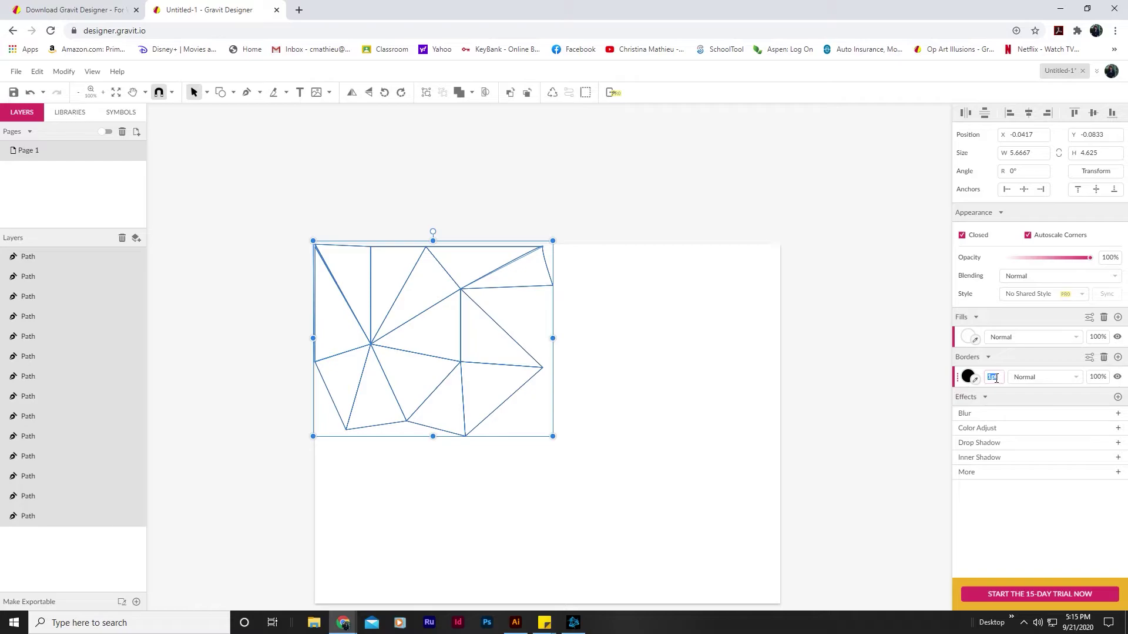
key(Return)
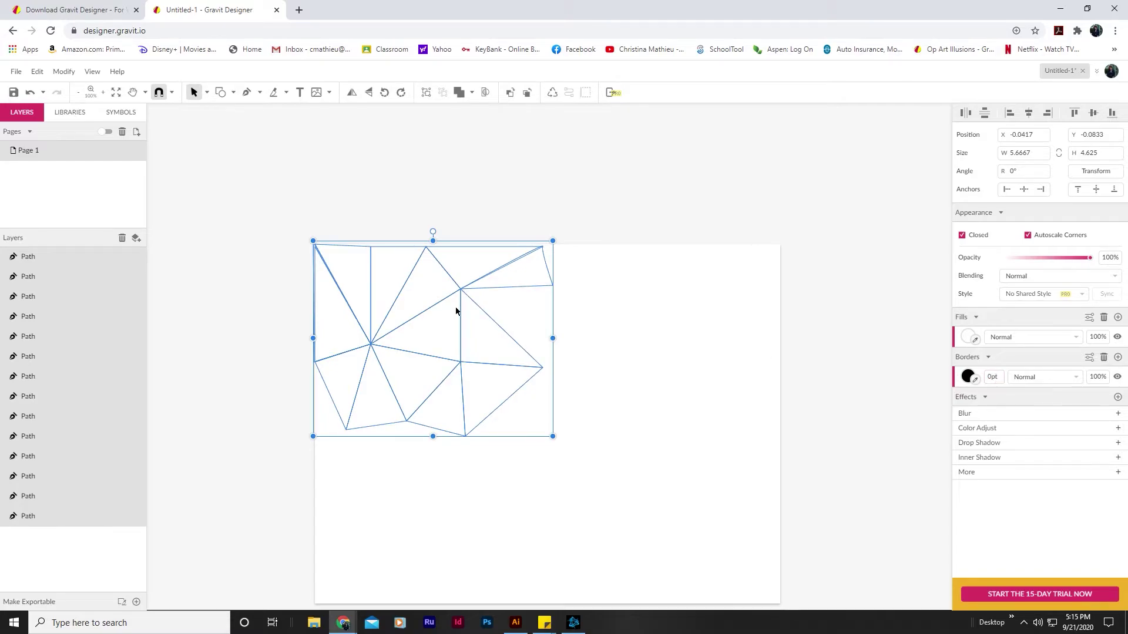
click(552, 315)
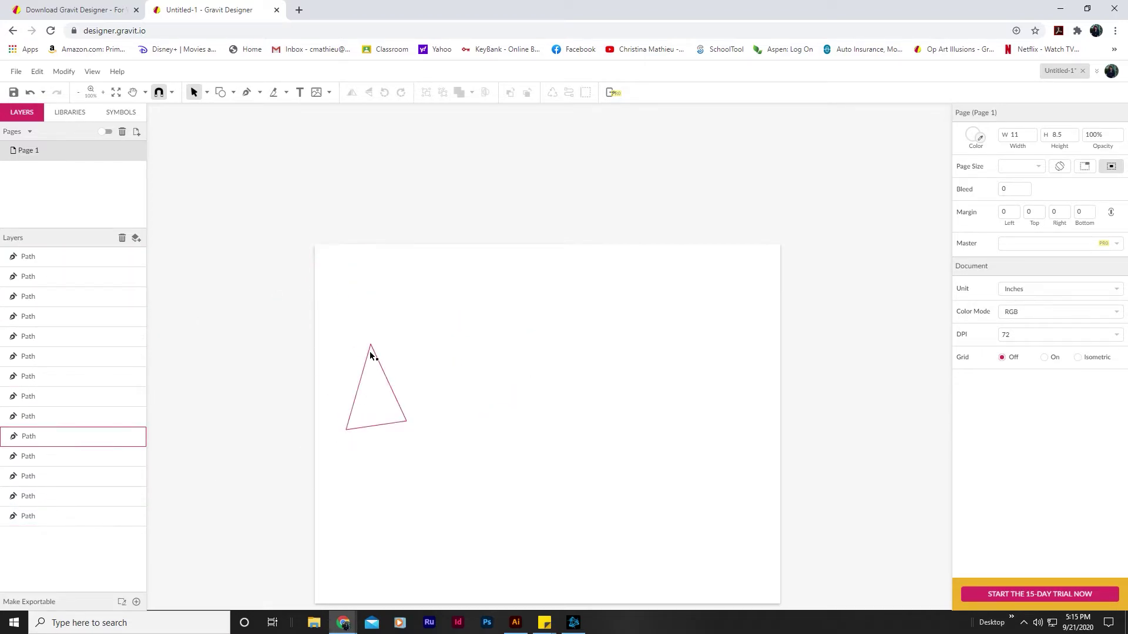
Fill the first triangle in the page's upper-left corner with bright red, #E61F1F
click(360, 281)
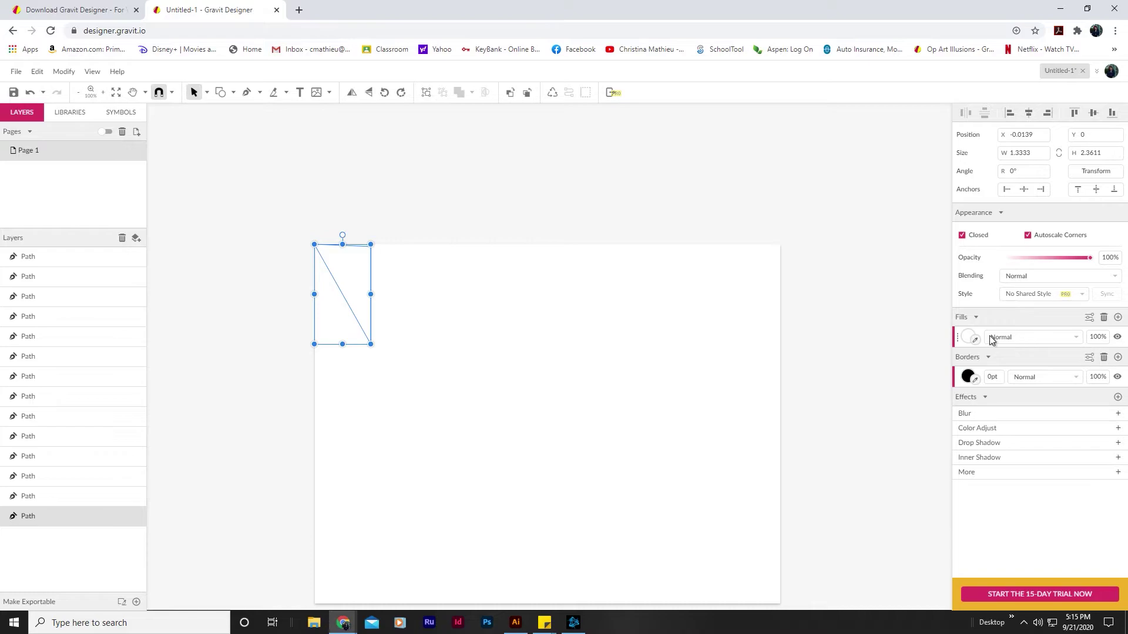
click(967, 334)
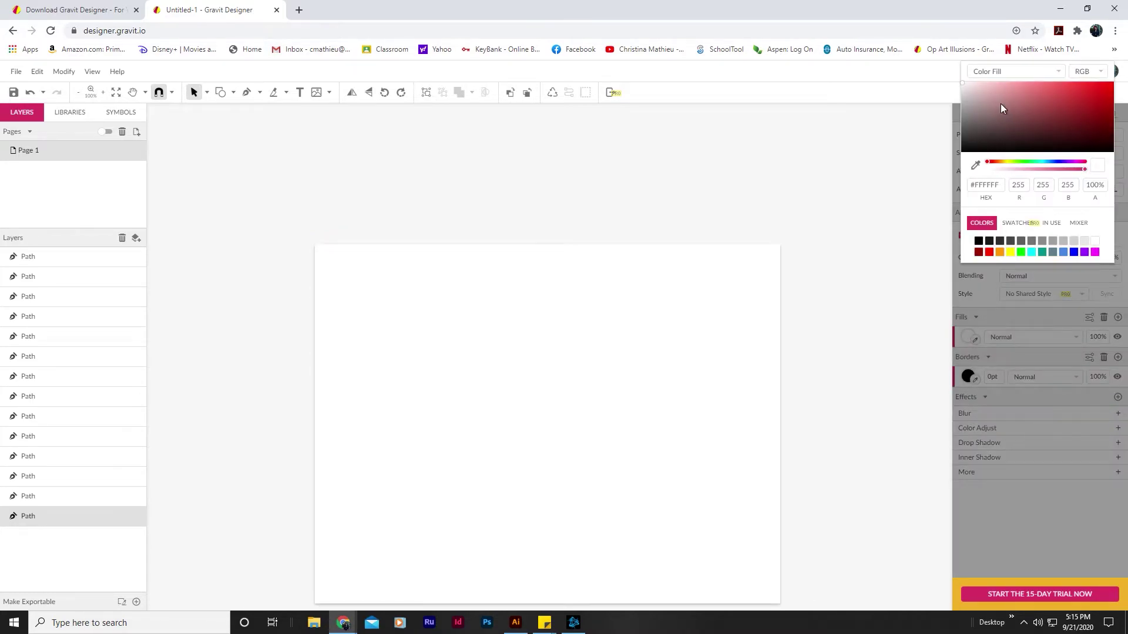
drag(1041, 90, 1092, 90)
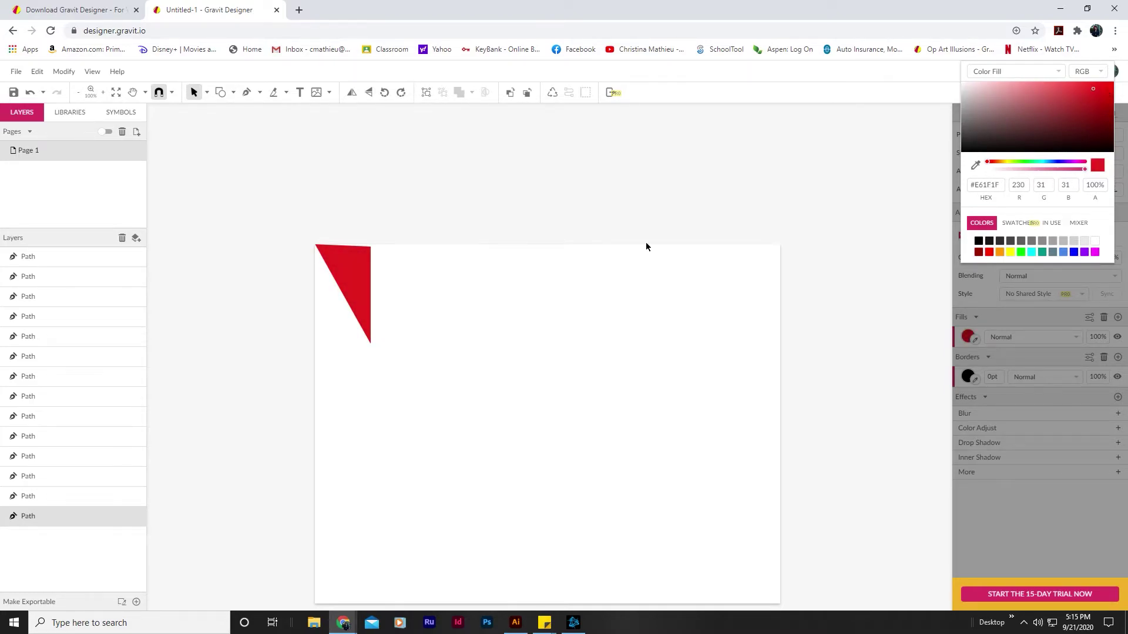
Set the fill of the second triangle, beside the page's left edge, to dark red, #BD2D2D
click(353, 317)
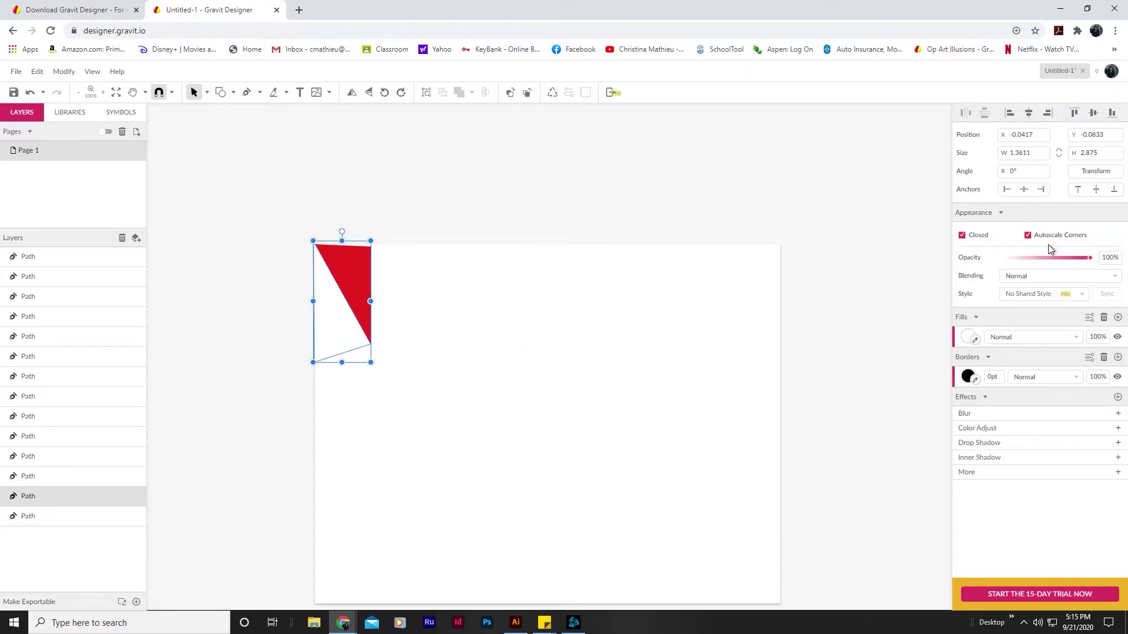
click(968, 336)
mouse_move(1072, 395)
mouse_down()
mouse_move(1076, 403)
mouse_move(1068, 391)
mouse_up()
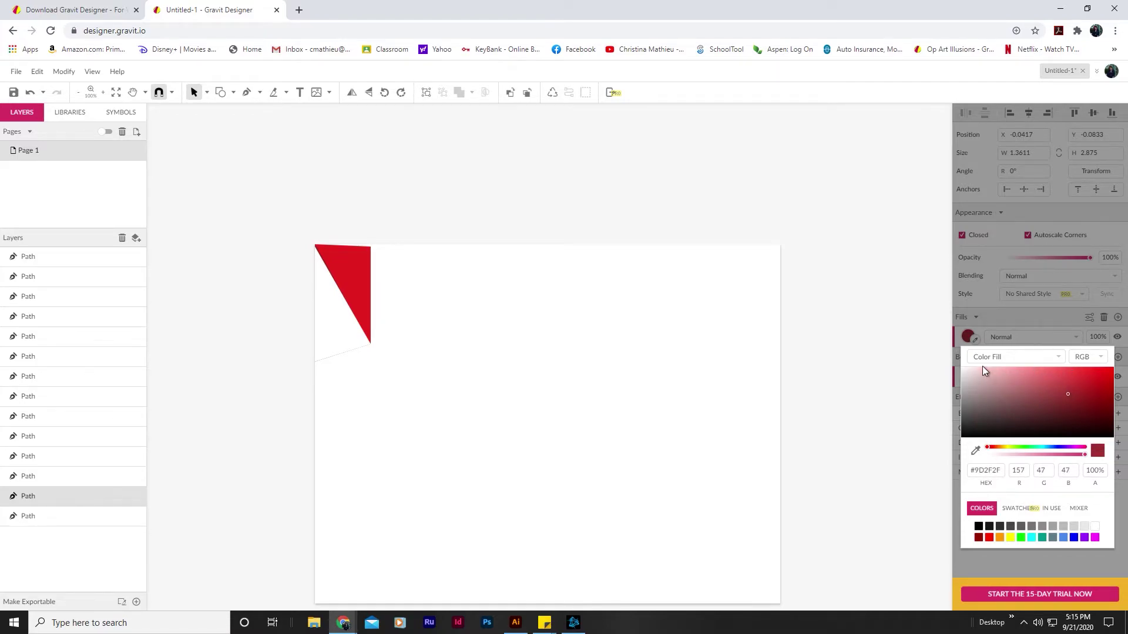
drag(1073, 394, 1072, 386)
click(861, 327)
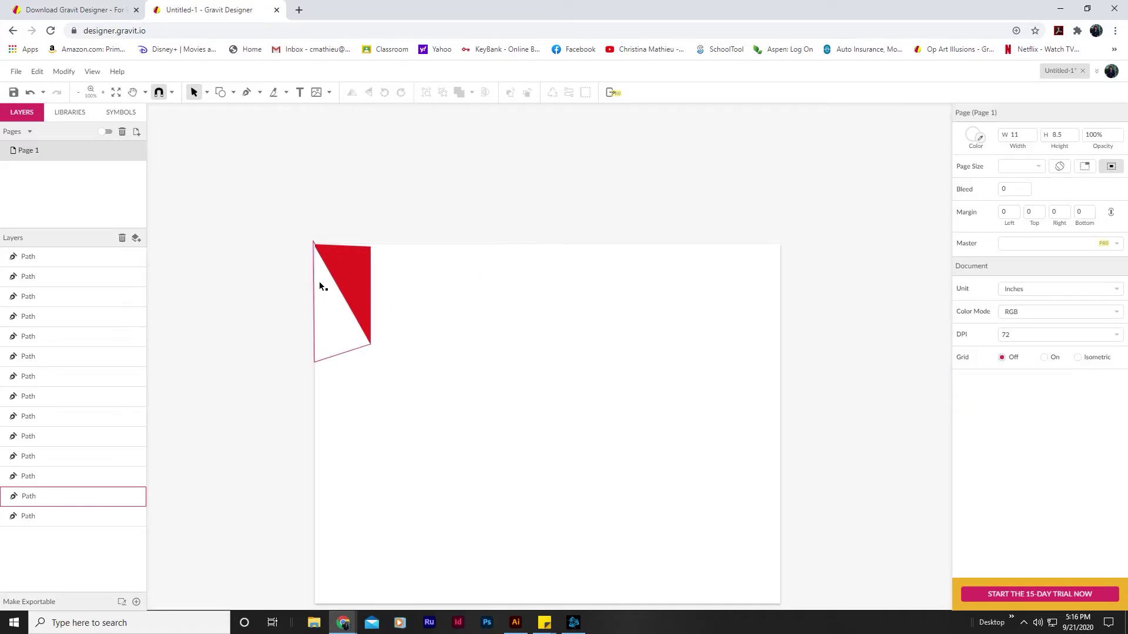
Recheck the fill colour assigned to the second triangle beside the page's left edge
click(334, 317)
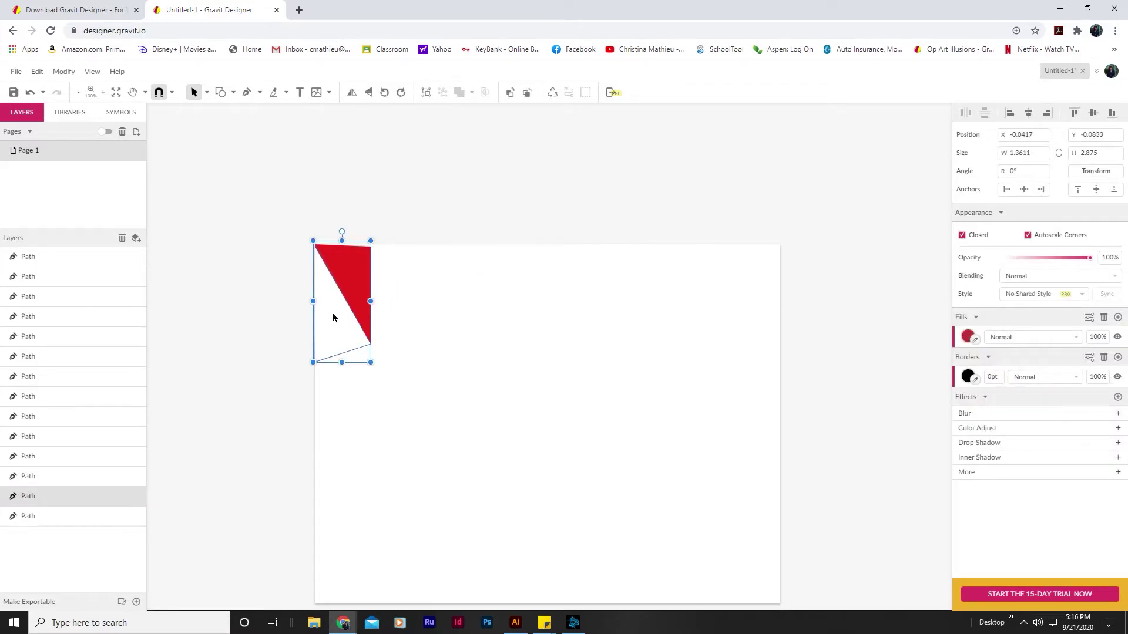
click(968, 336)
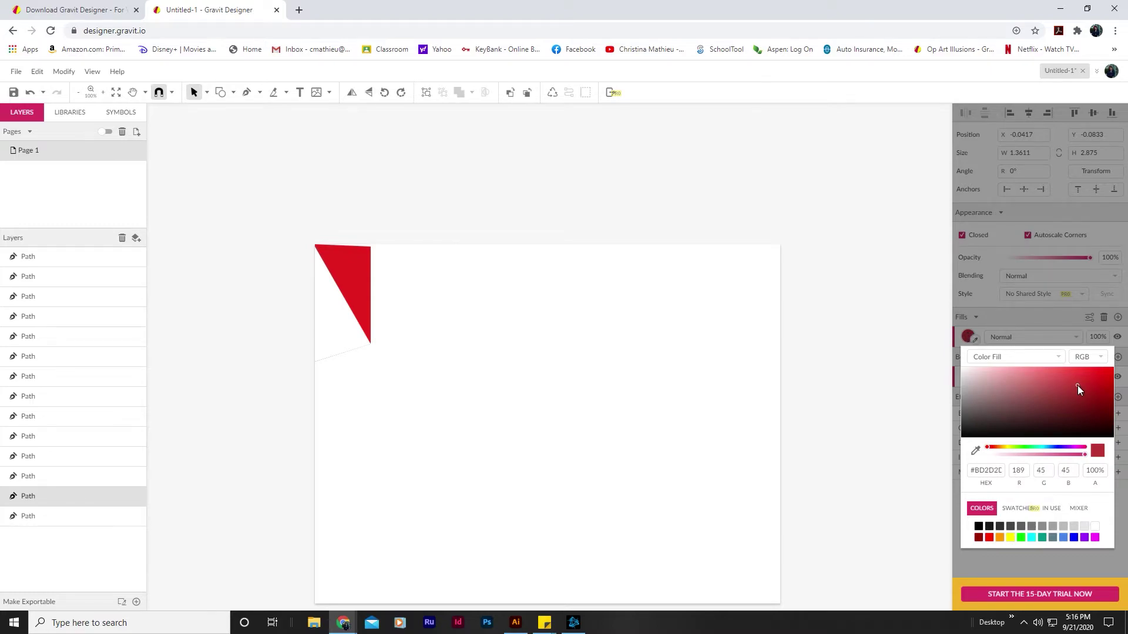
click(489, 324)
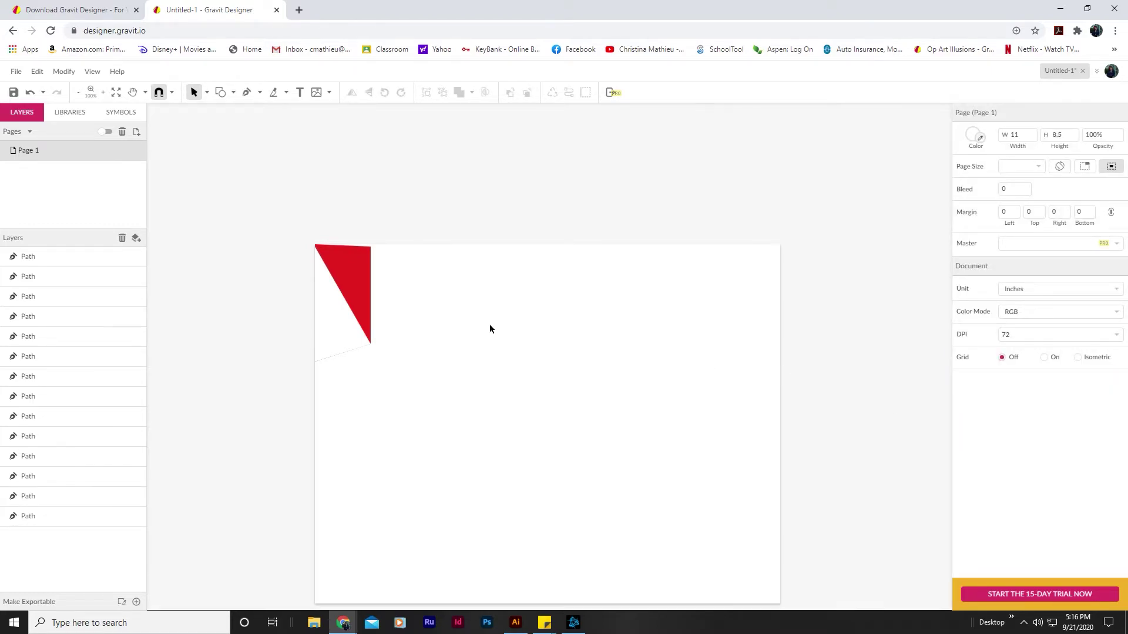
click(355, 339)
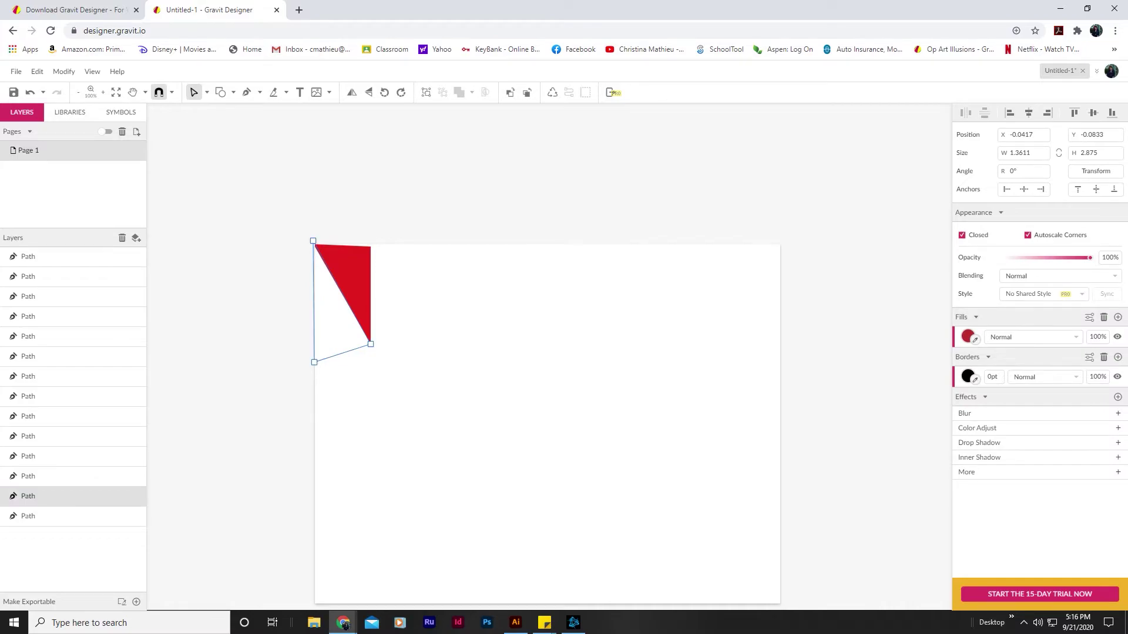
click(968, 336)
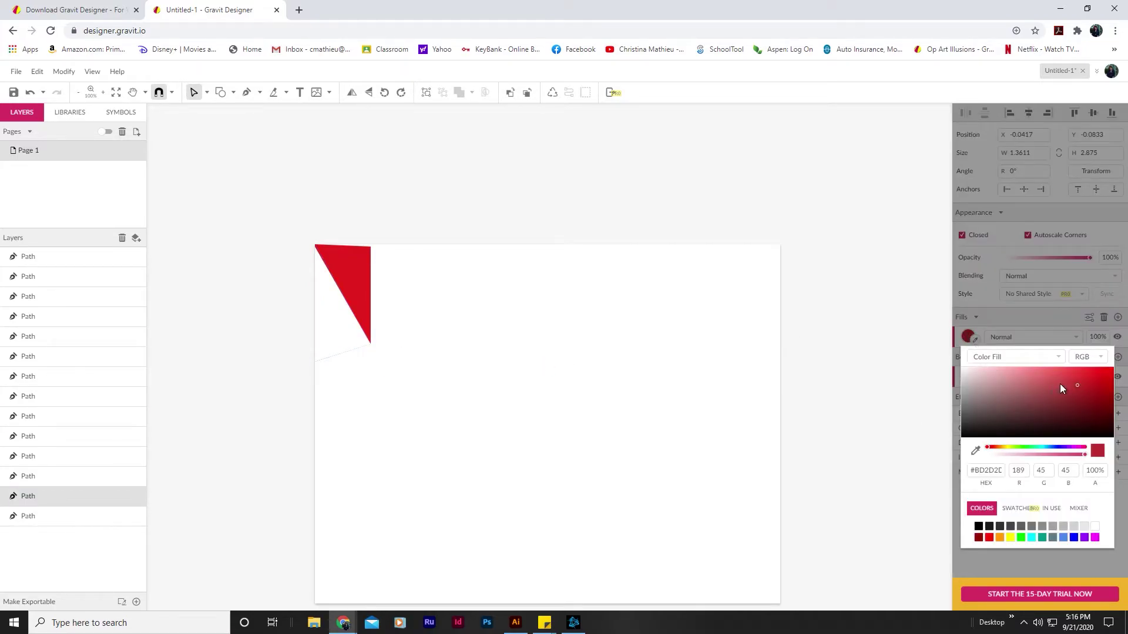
click(817, 279)
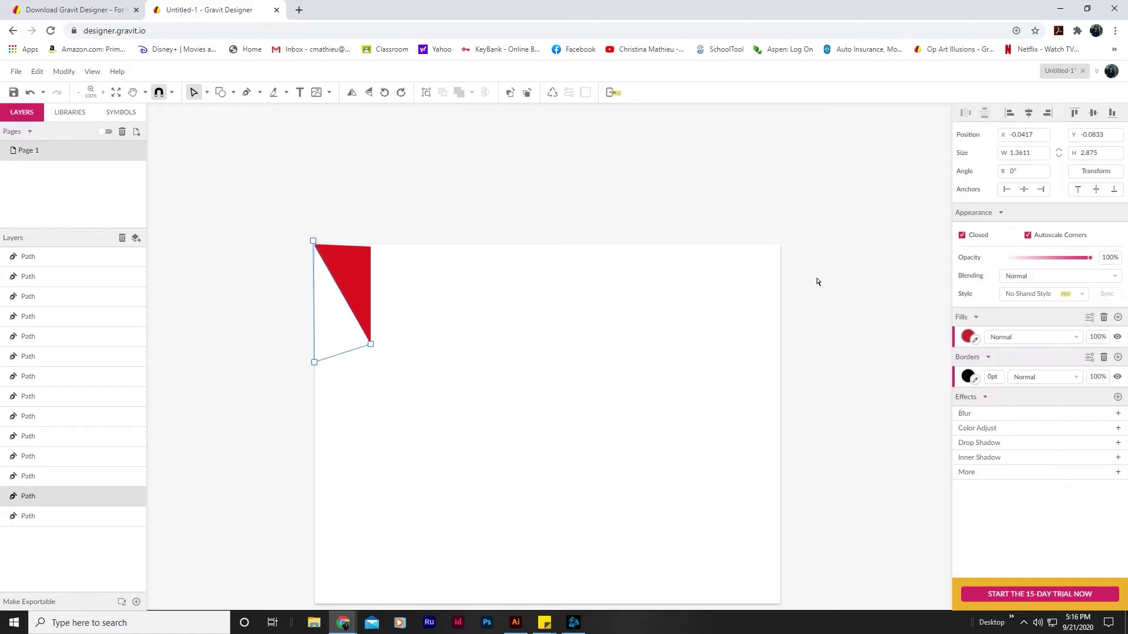
Fill the triangle adjoining the bright red one along the page's upper edge with muted red, #BD3737
click(399, 254)
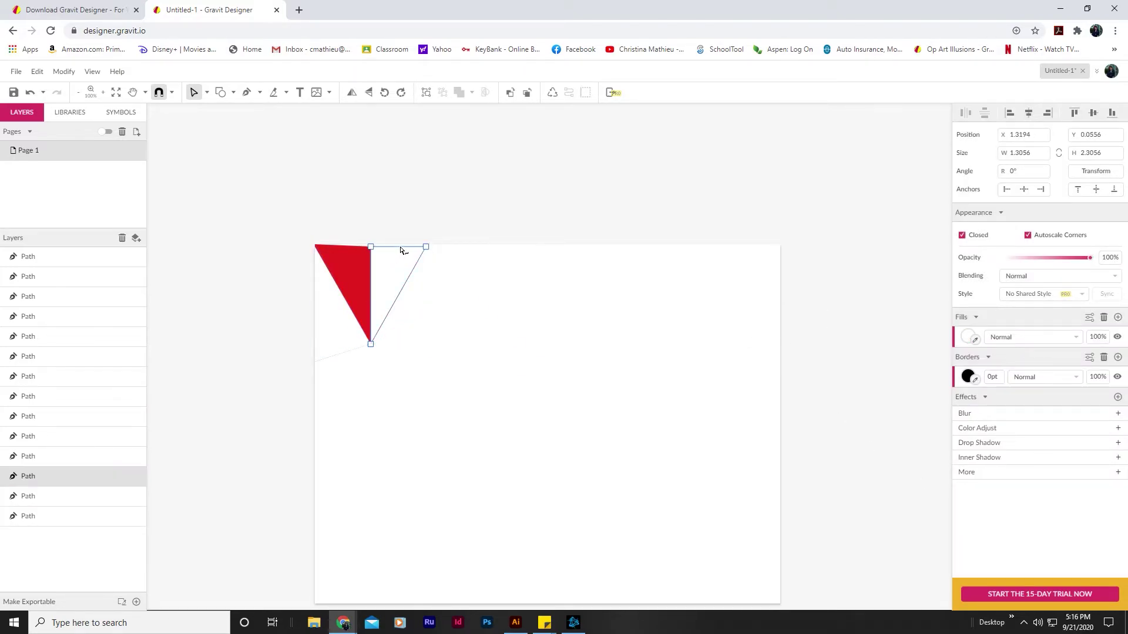
click(382, 166)
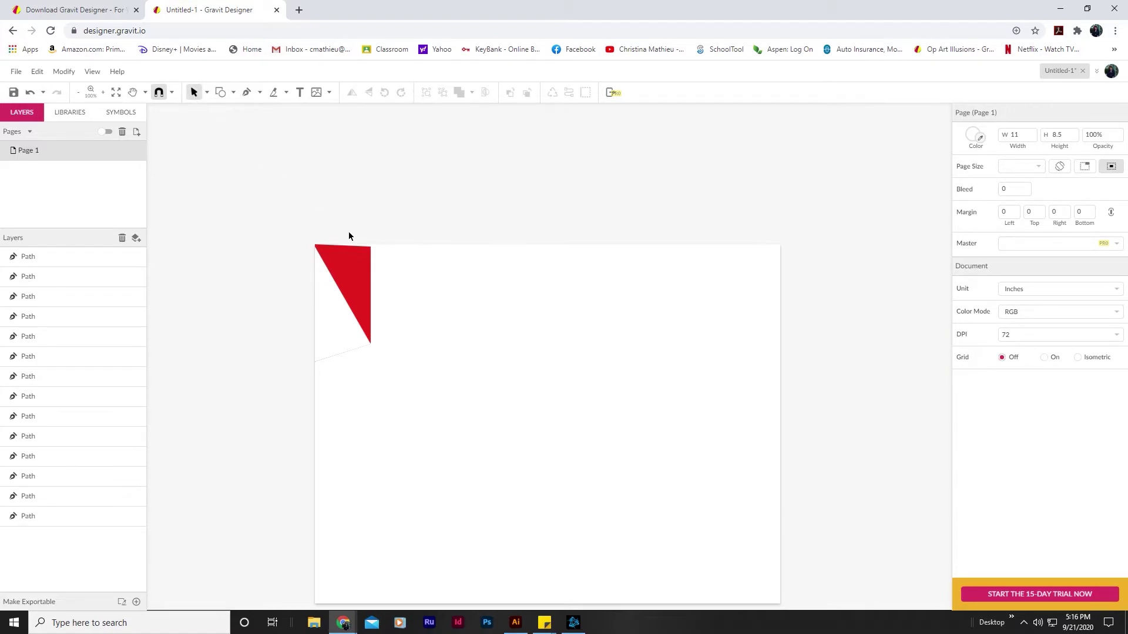
click(398, 285)
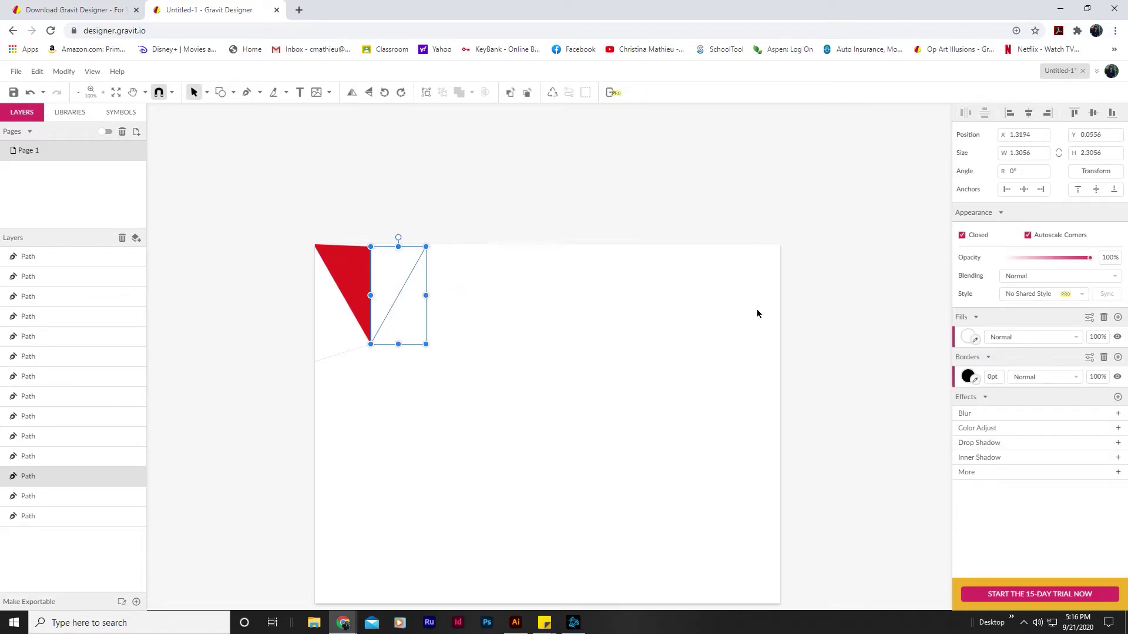
click(966, 338)
drag(1009, 388, 1070, 385)
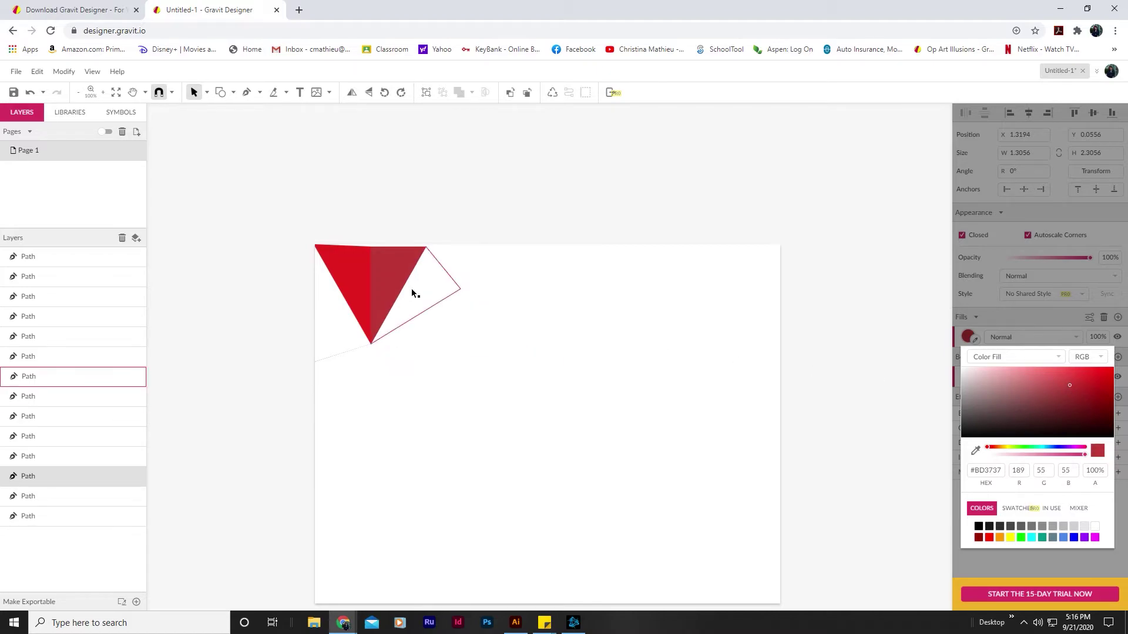
Fill the next triangle clockwise around the shared centre point, beside the muted red one, with a deeper red
click(411, 288)
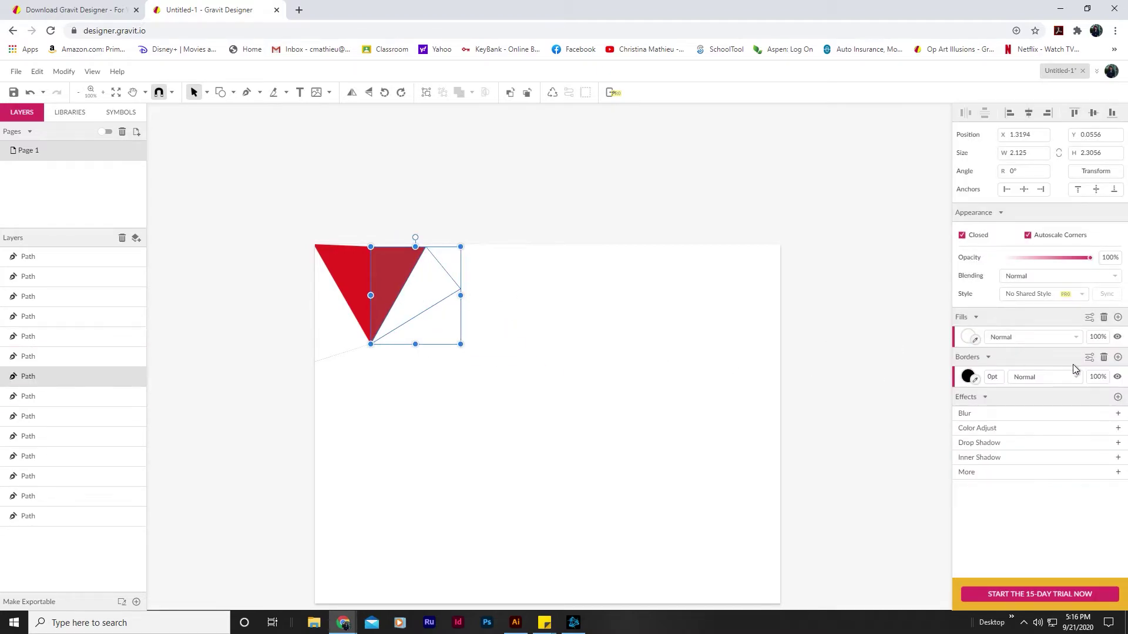
click(969, 337)
click(428, 272)
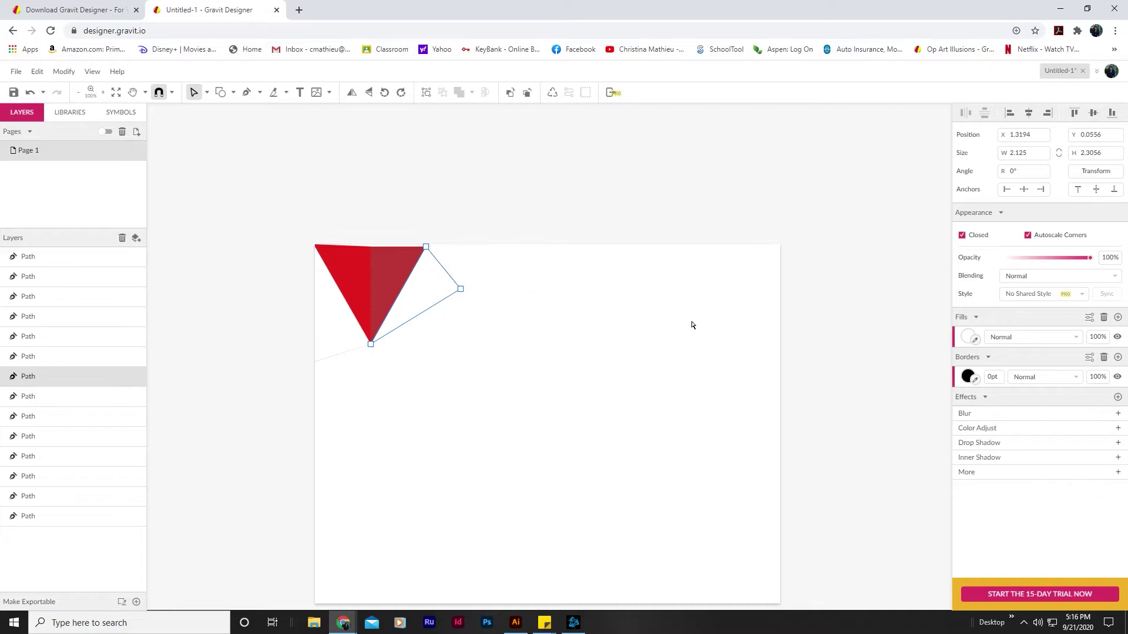
click(968, 337)
click(1053, 385)
mouse_move(1066, 389)
mouse_down()
mouse_move(1083, 397)
mouse_move(1079, 386)
mouse_move(1069, 400)
mouse_move(1034, 400)
mouse_move(1022, 378)
mouse_move(1037, 377)
mouse_up()
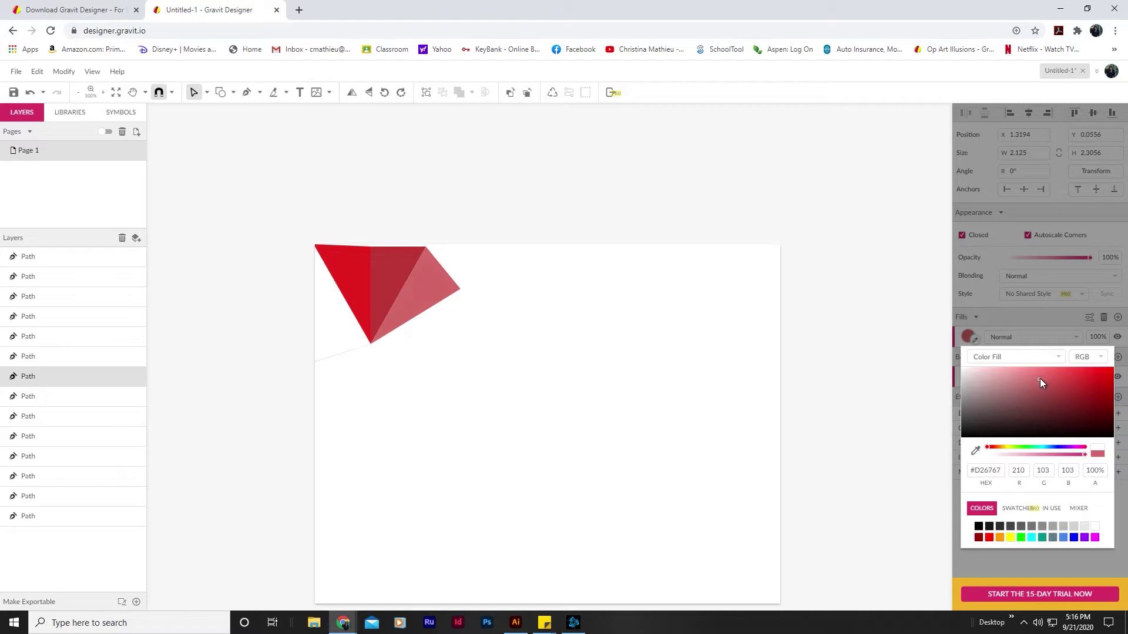
mouse_move(1042, 377)
mouse_down()
mouse_move(1085, 380)
mouse_move(1094, 393)
mouse_move(1084, 375)
mouse_move(1104, 378)
mouse_move(1088, 388)
mouse_up()
Fill the next triangle clockwise, the one with the vertical outer edge, with dark maroon, #711F1F
click(443, 333)
click(491, 194)
click(451, 332)
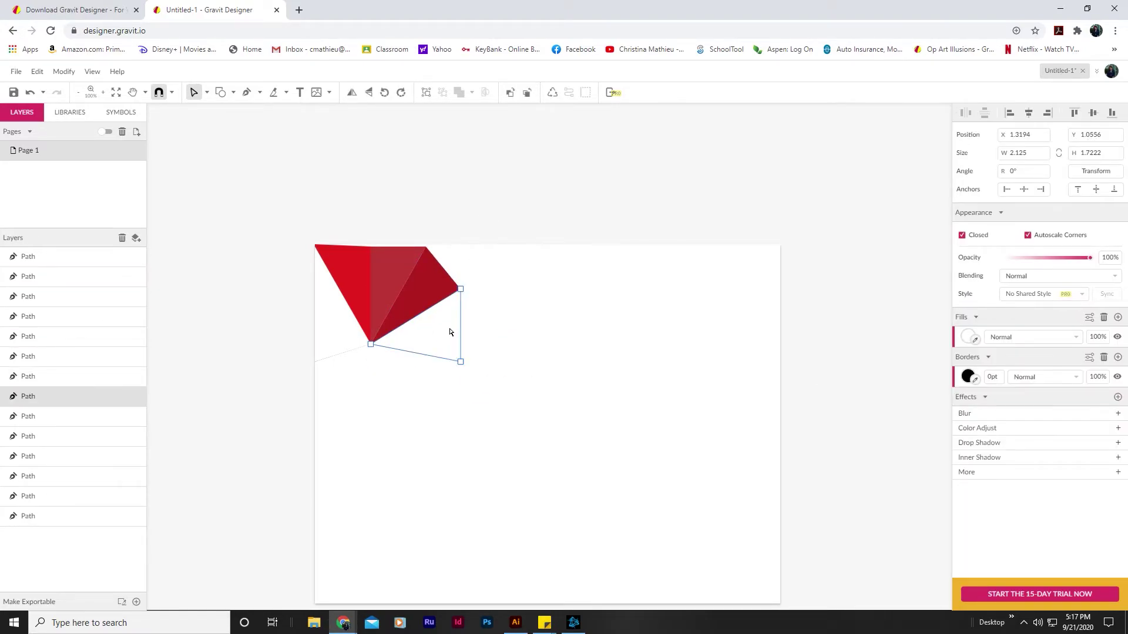
click(967, 337)
drag(1067, 386, 1072, 406)
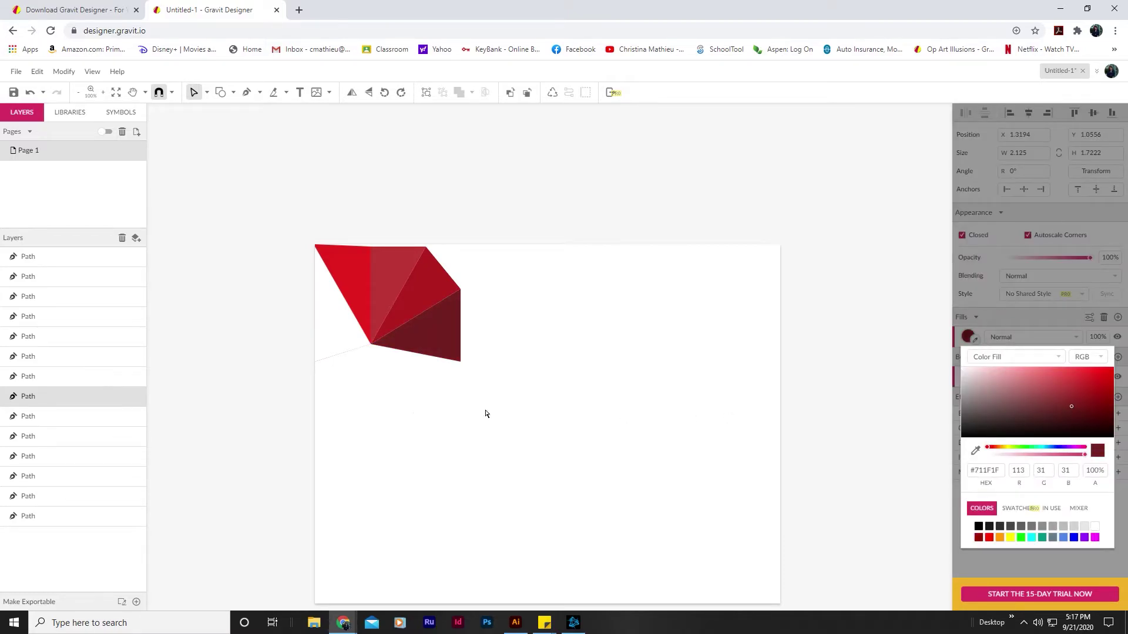
Fill the triangle directly below the dark maroon one with medium dark red, #9D2121
click(421, 387)
key(v)
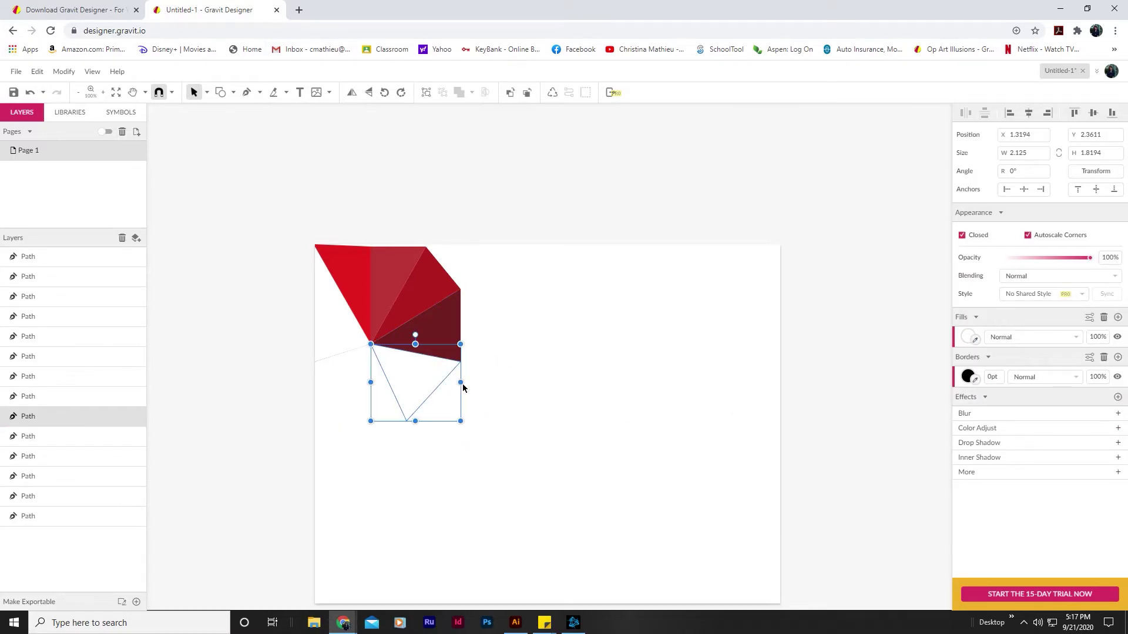
click(968, 337)
drag(1043, 392, 1080, 394)
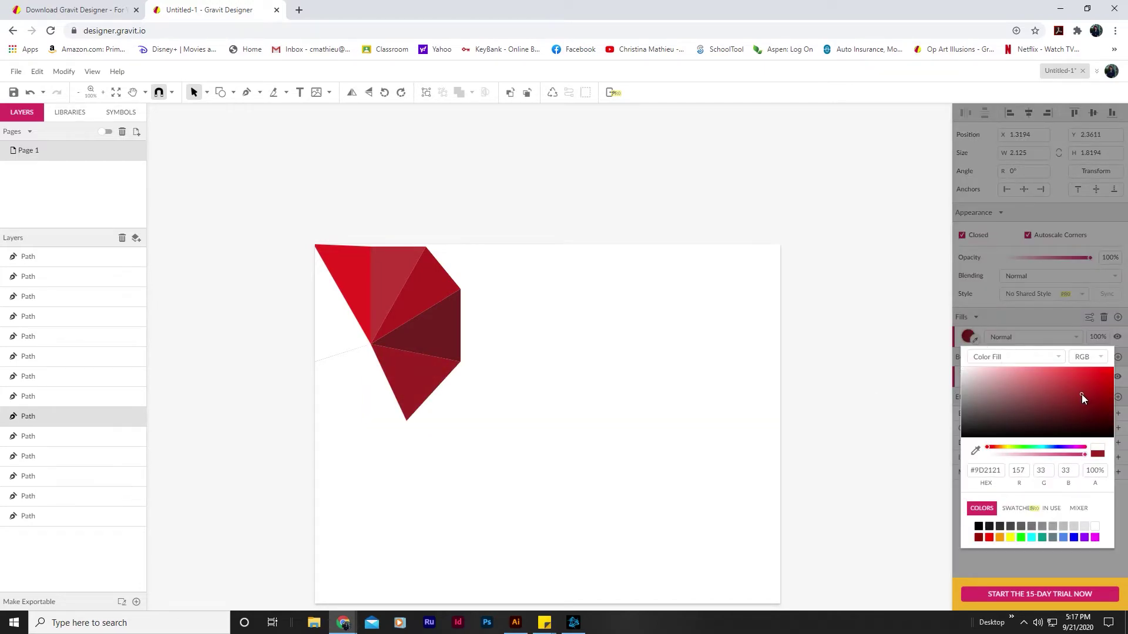
Fill the lowest triangle of the fan, clockwise from the #9D2121 one, with dark maroon, #6C1F1F
click(376, 394)
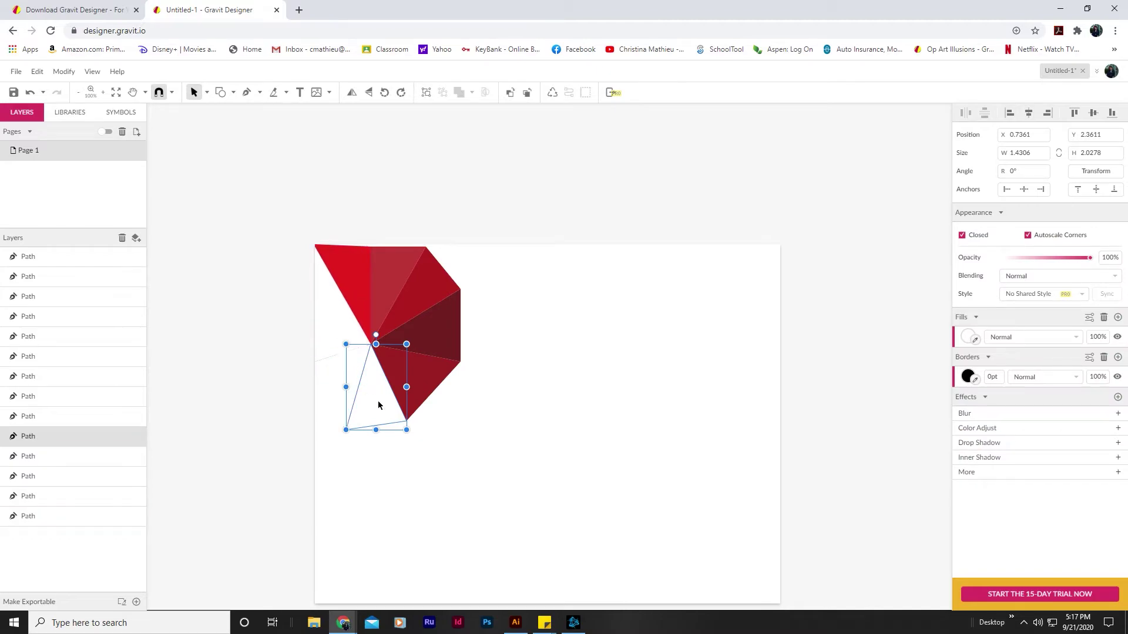
double_click(379, 405)
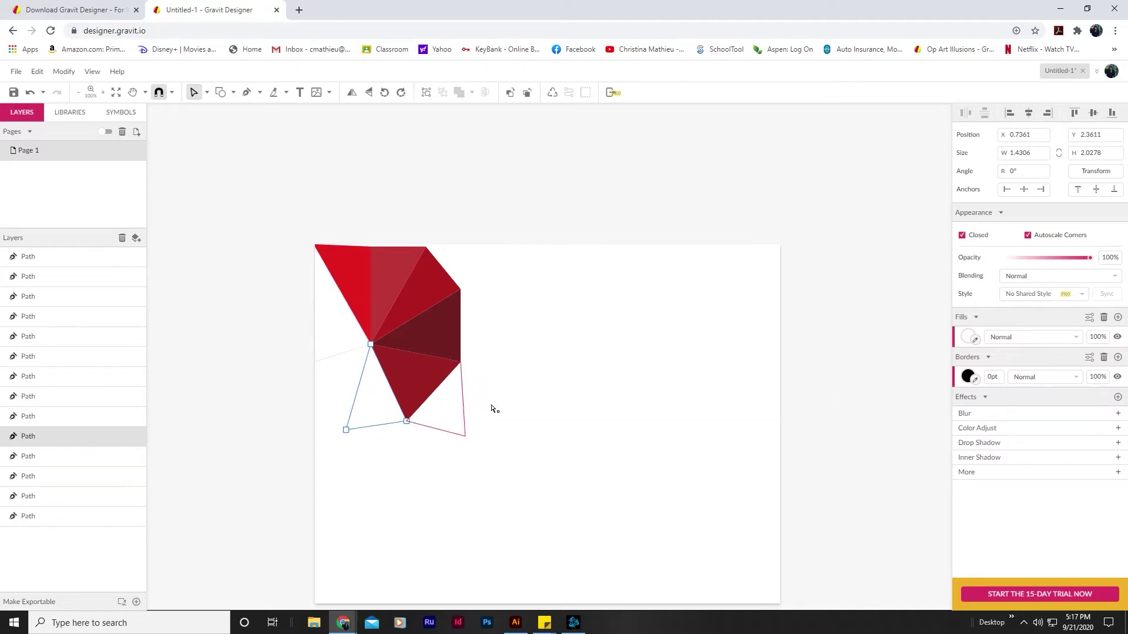
click(966, 338)
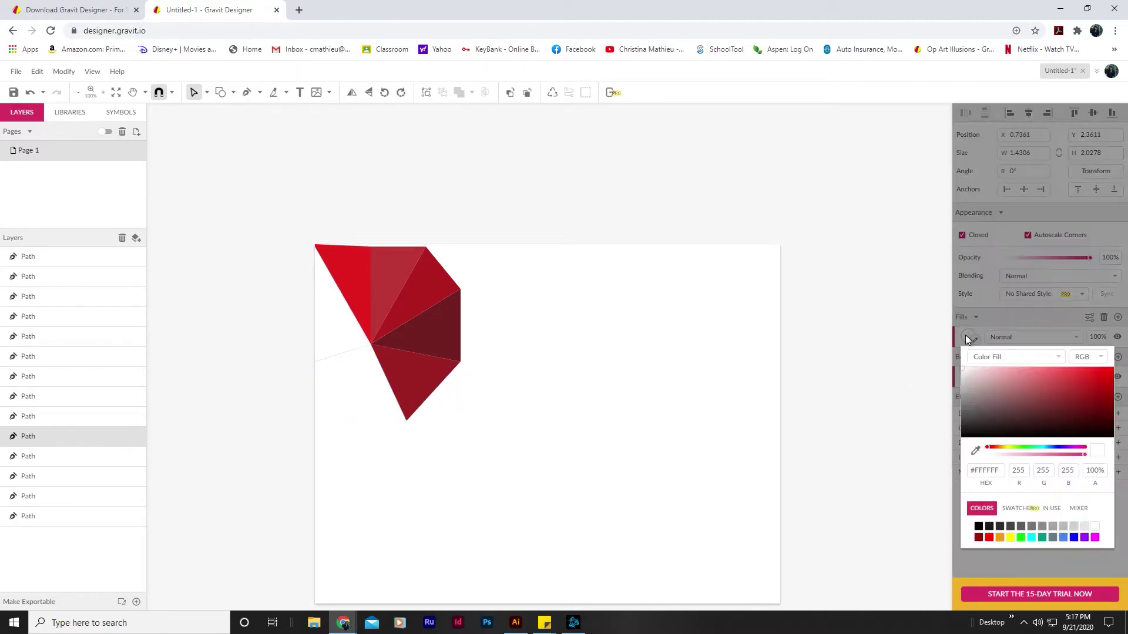
drag(1040, 400, 1070, 408)
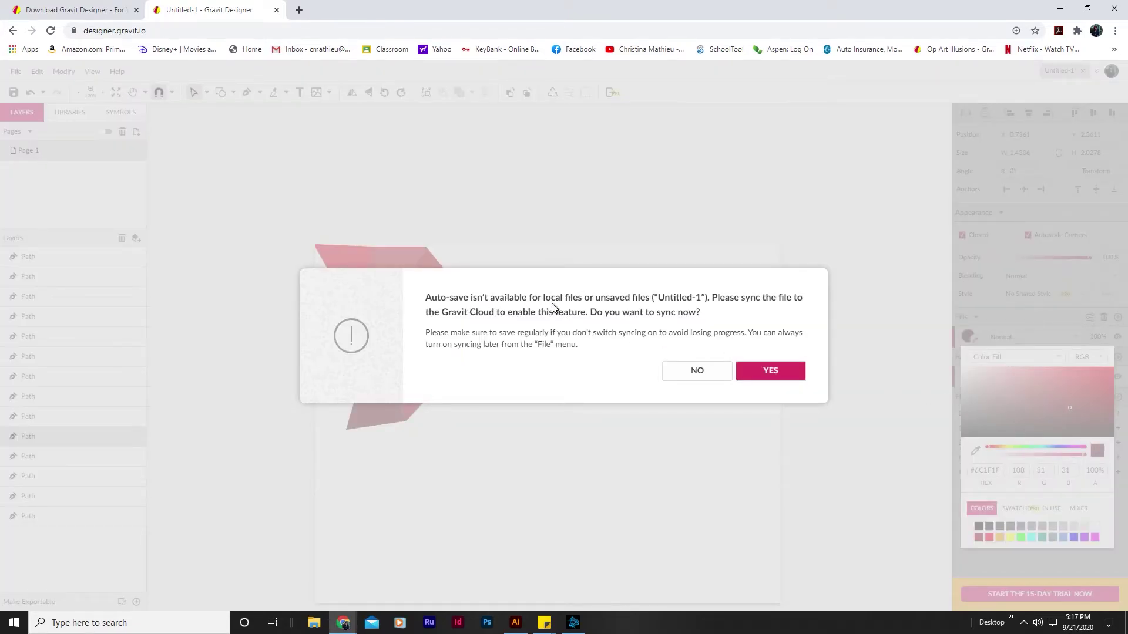
Accept syncing the design to Gravit Cloud and save it there under the name Triangles
click(763, 366)
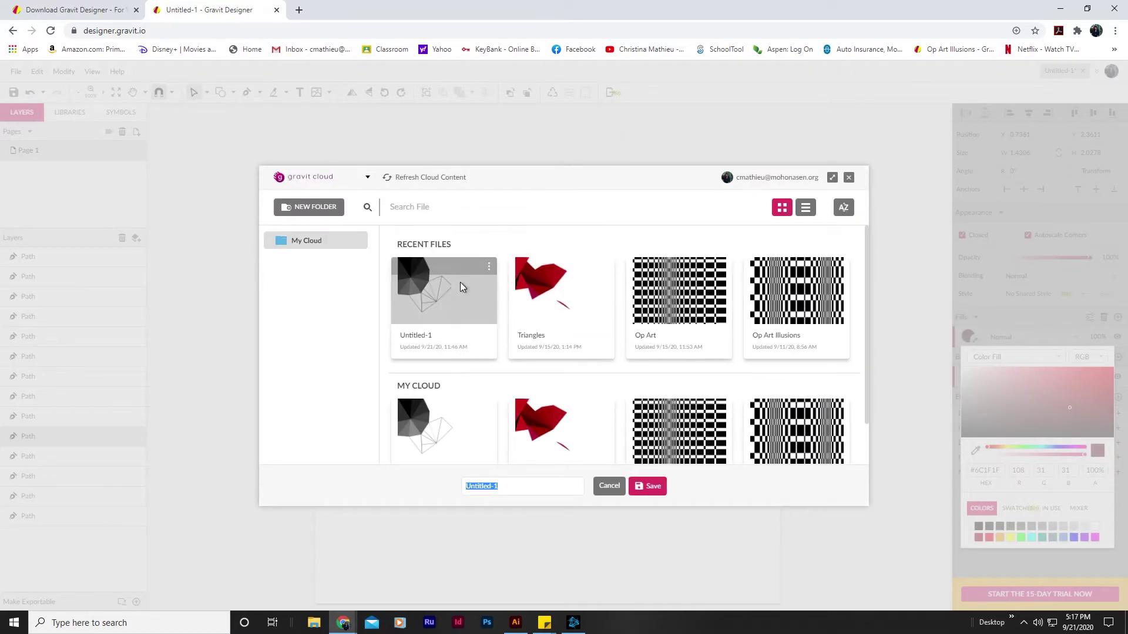
click(649, 486)
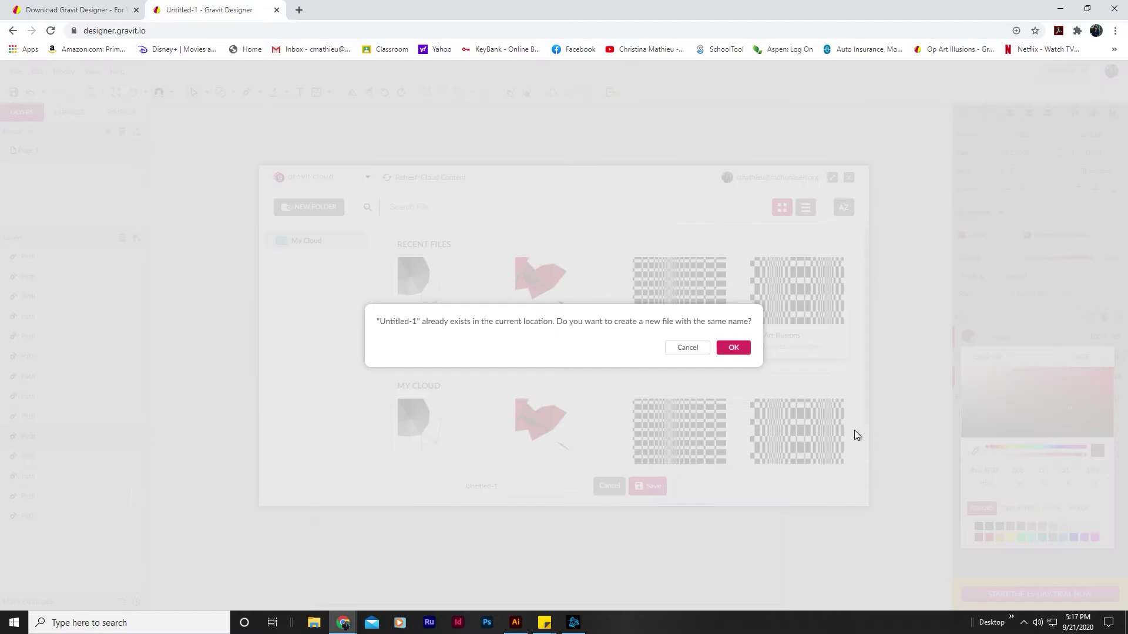
click(684, 348)
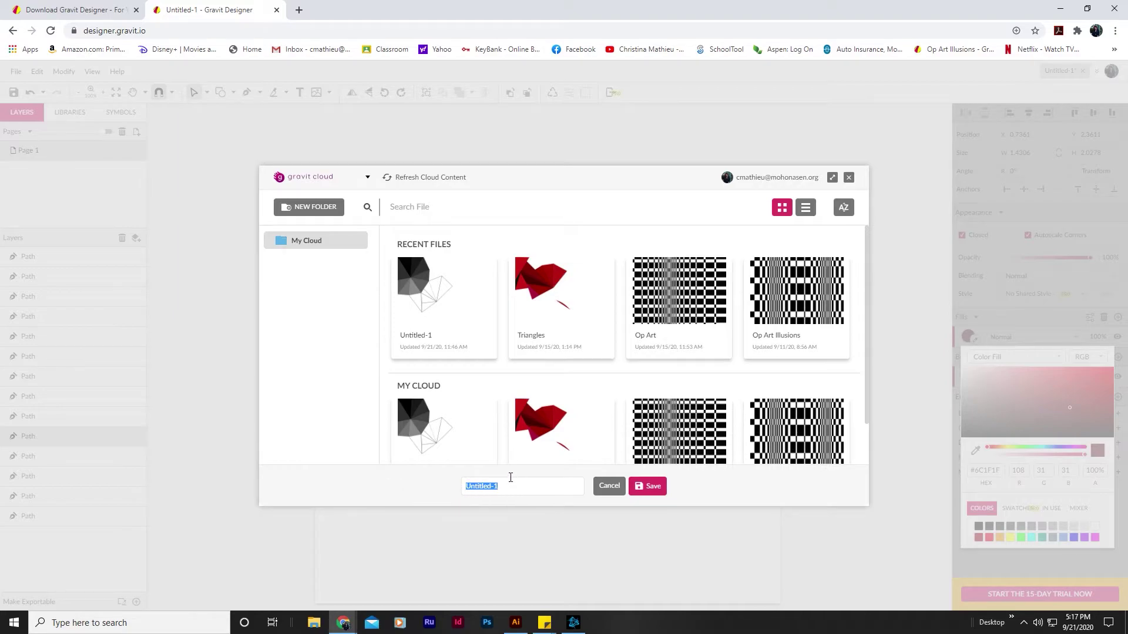
text(Triangles)
click(652, 486)
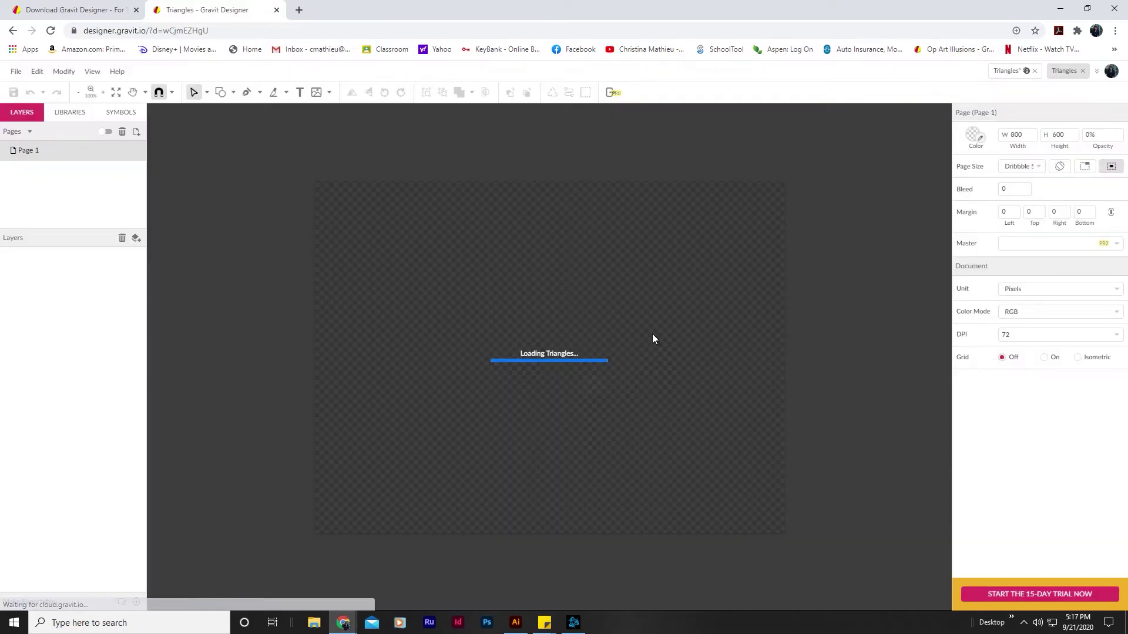
Fill the triangle between the lowest maroon one and the page's left edge with red, #BF2323
scroll(547, 338, down, 2)
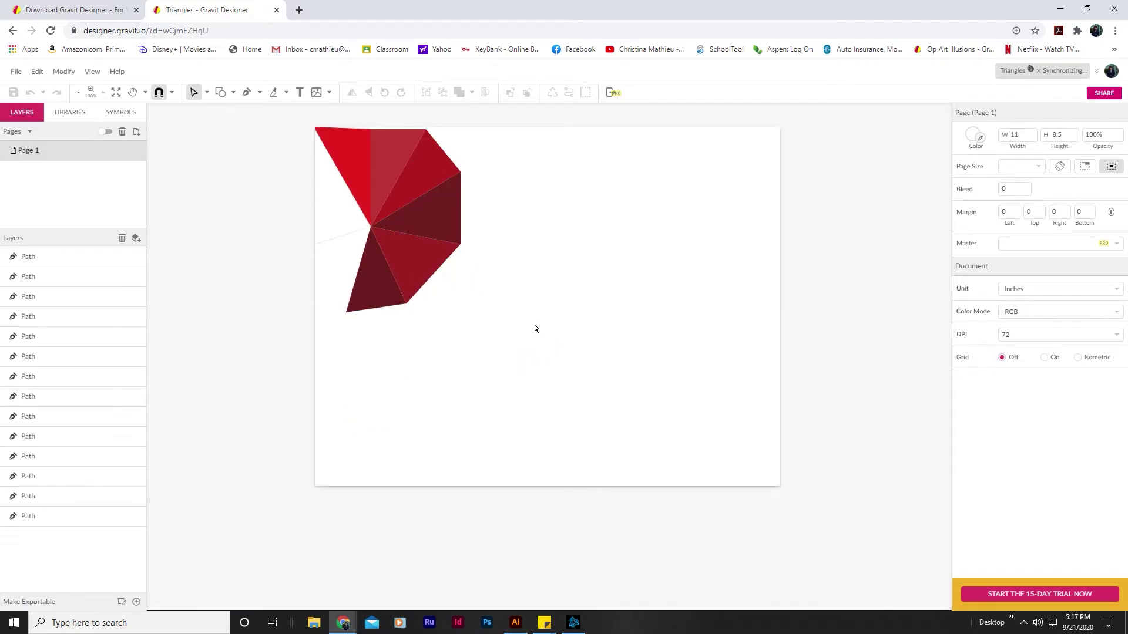
click(350, 274)
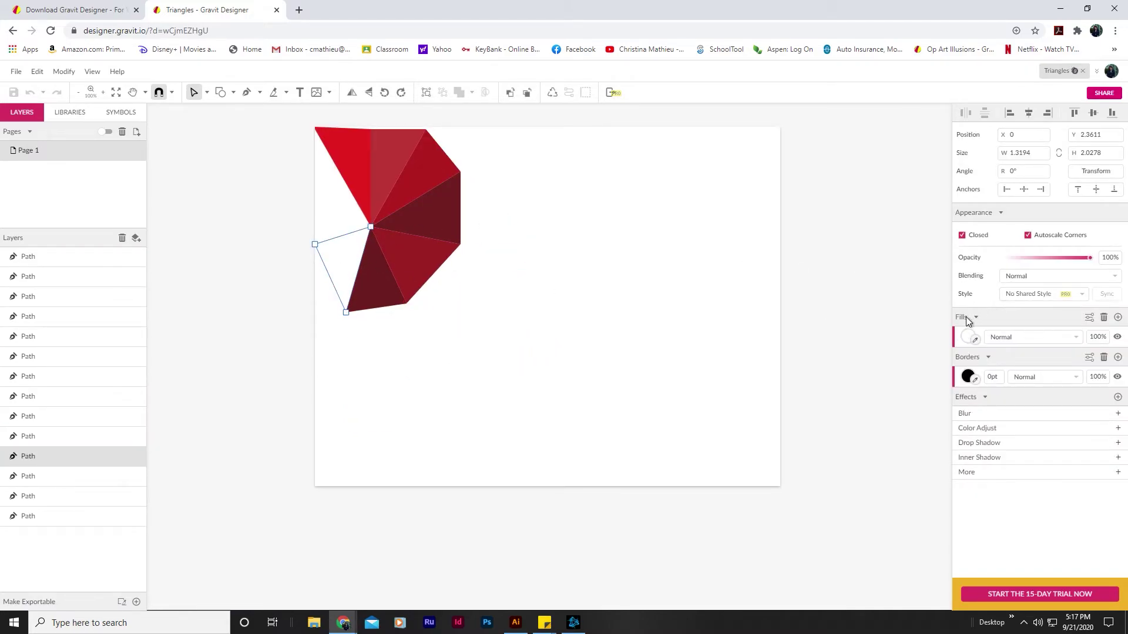
click(967, 338)
drag(1045, 397, 1086, 386)
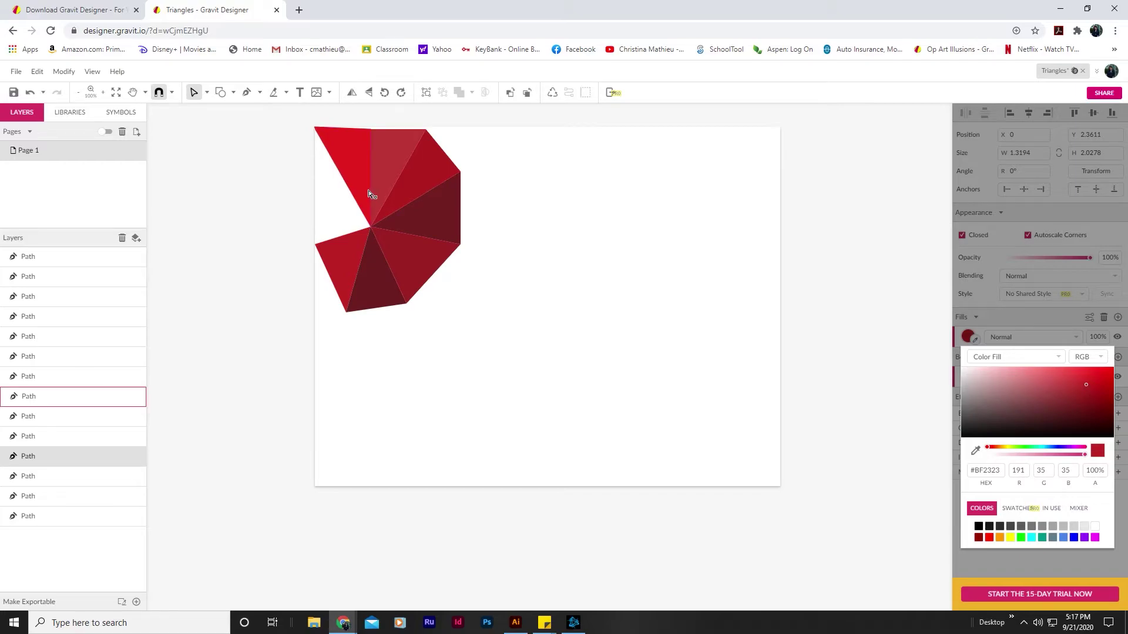
Fill the remaining white triangle of the fan, along the page's left edge, with bright red, #E61919
click(352, 219)
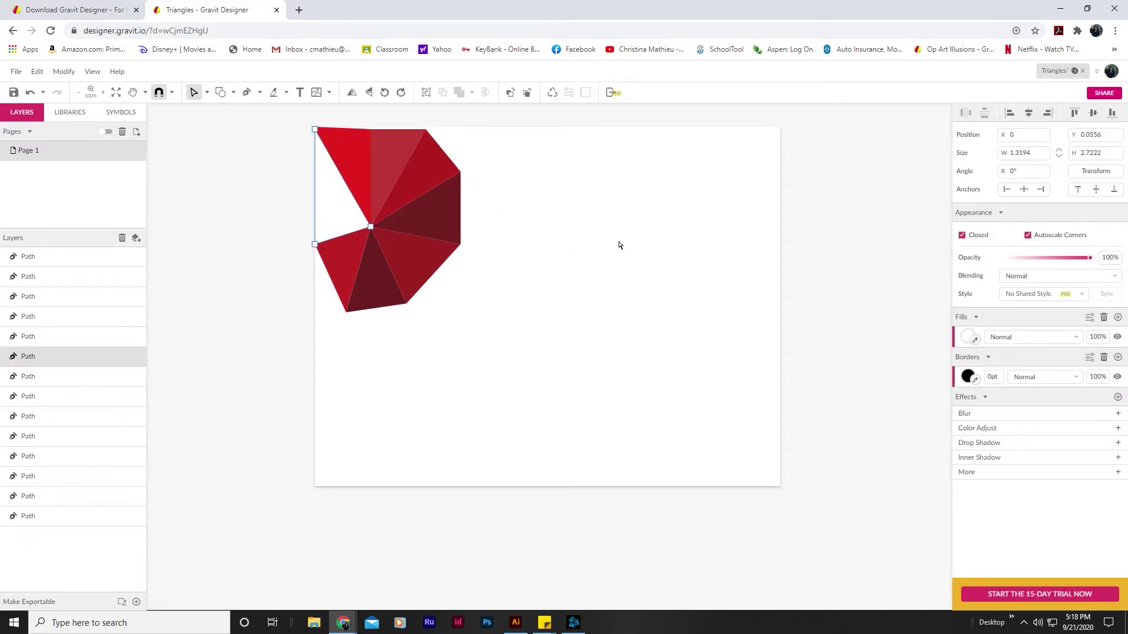
click(968, 337)
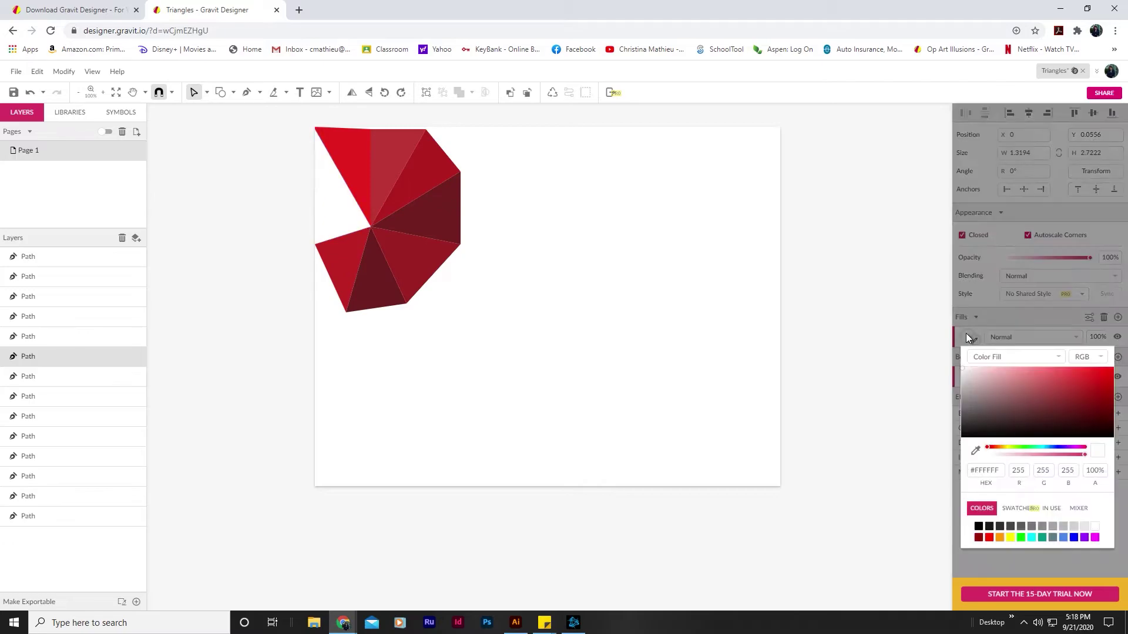
drag(1062, 380, 1097, 374)
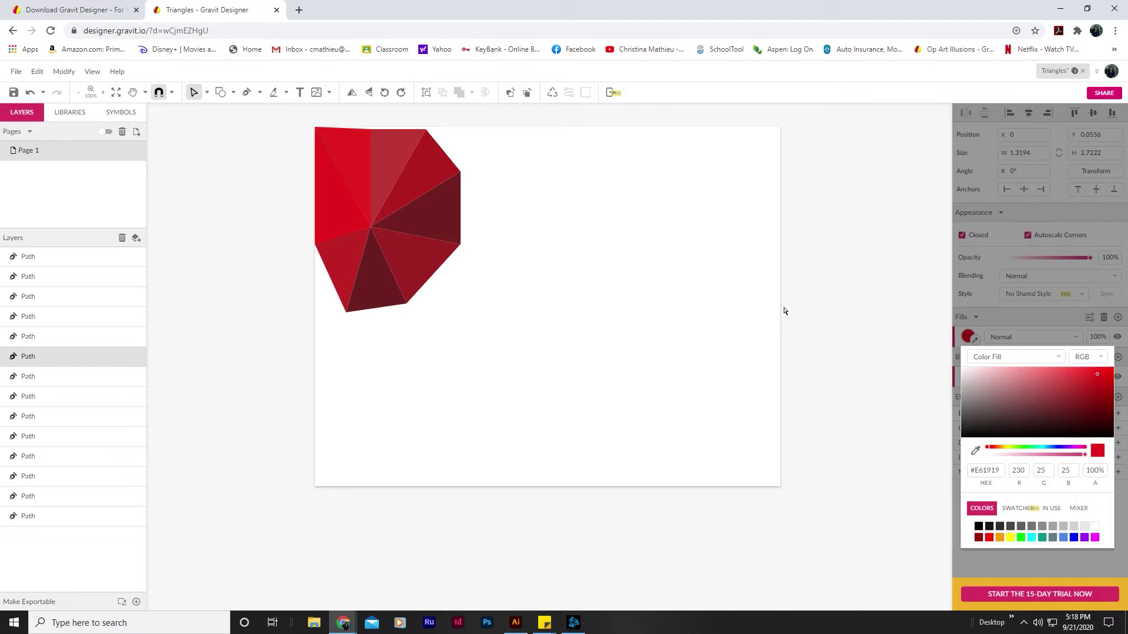
Close the Gravit Designer download page and switch to Adobe Illustrator's blank document in a maximized window
click(488, 223)
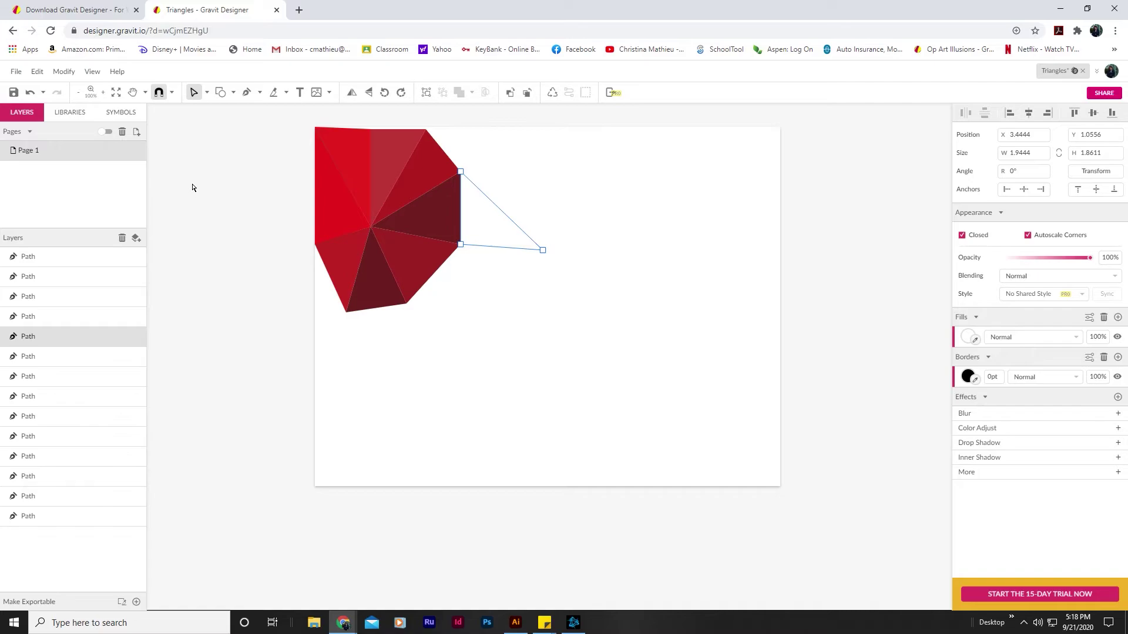
click(136, 10)
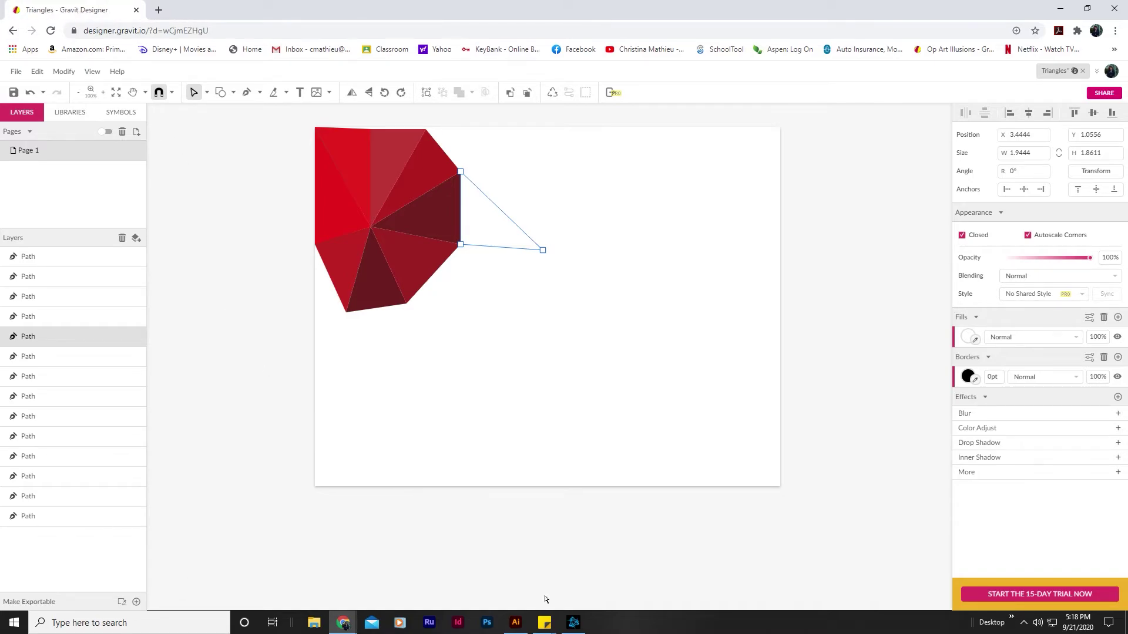
click(515, 621)
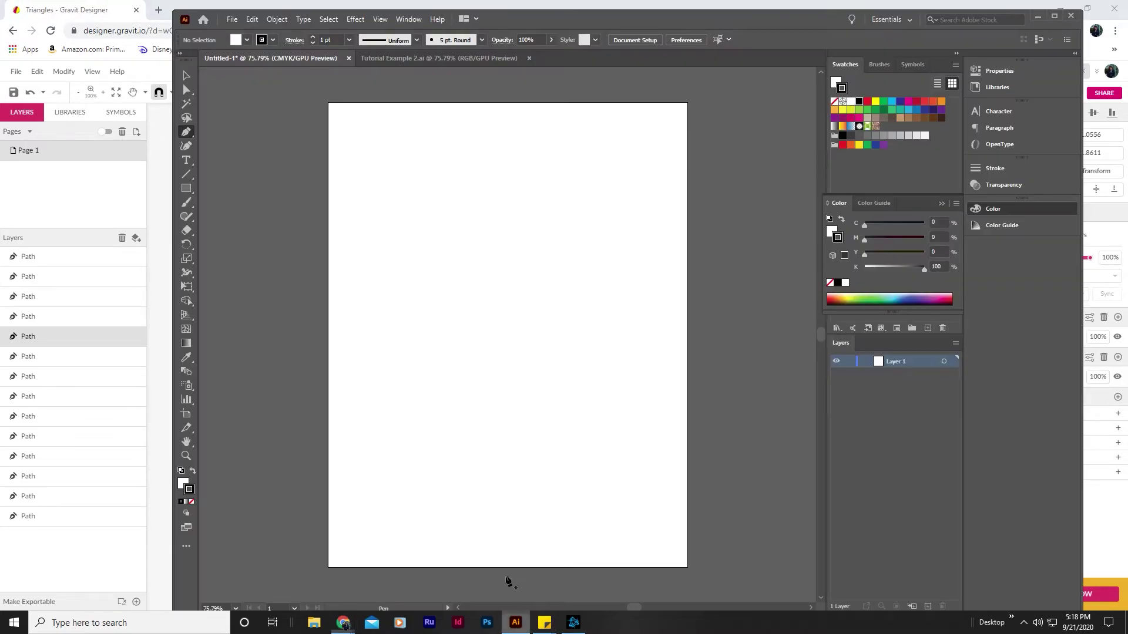
click(1050, 19)
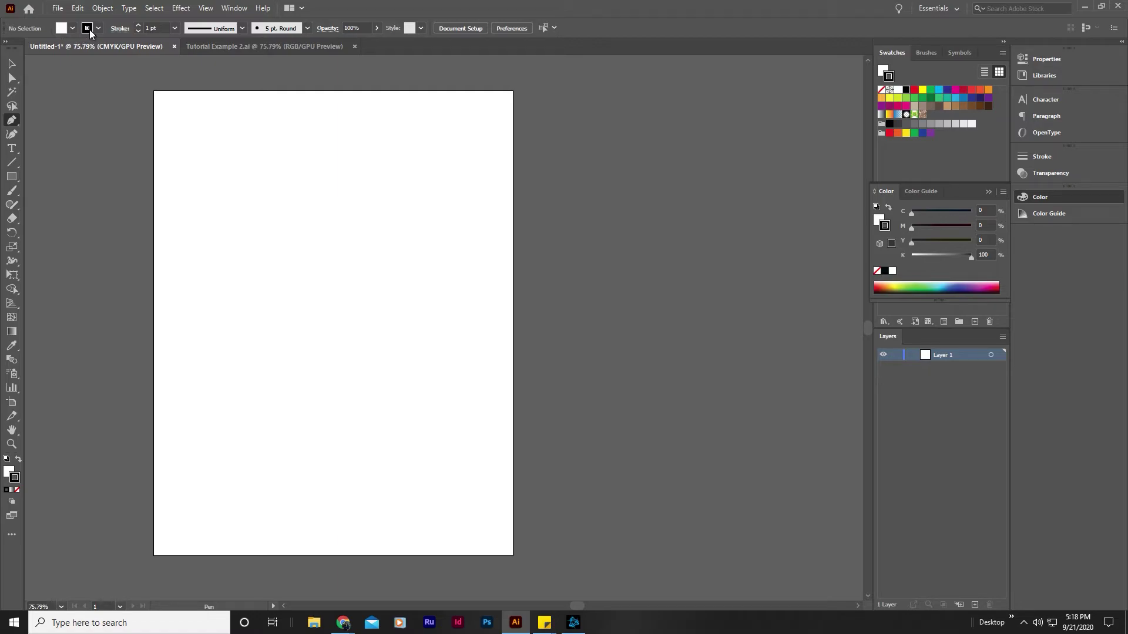
Draw a closed Pen tool triangle, about 1.46 by 1.99 in, from the artboard's upper-left corner along its top edge
click(154, 91)
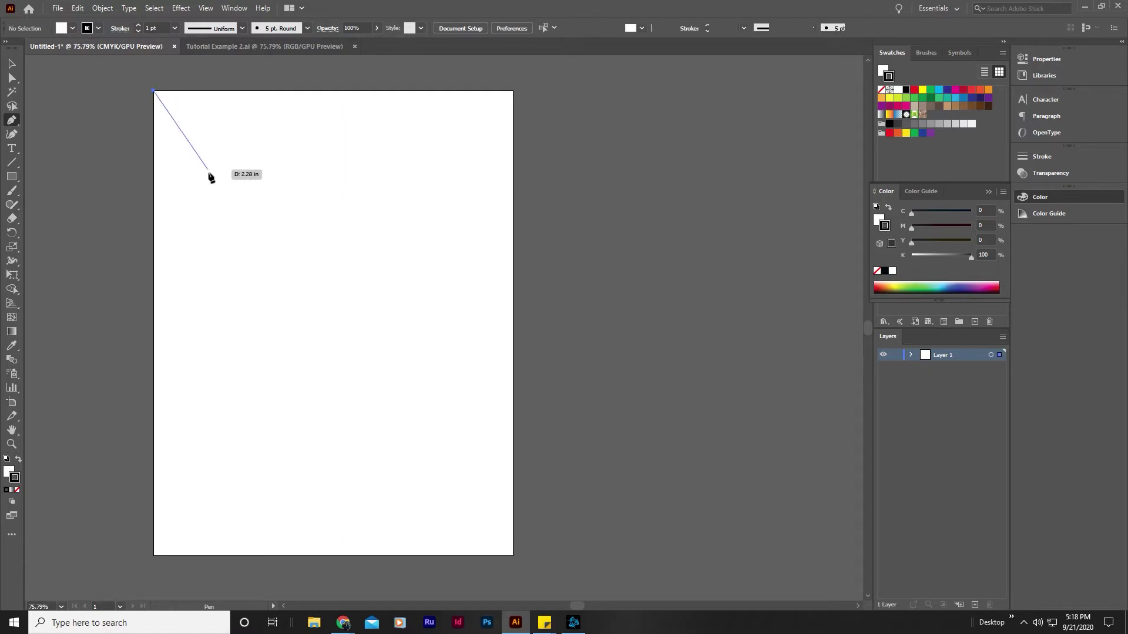
click(210, 175)
click(215, 91)
click(154, 92)
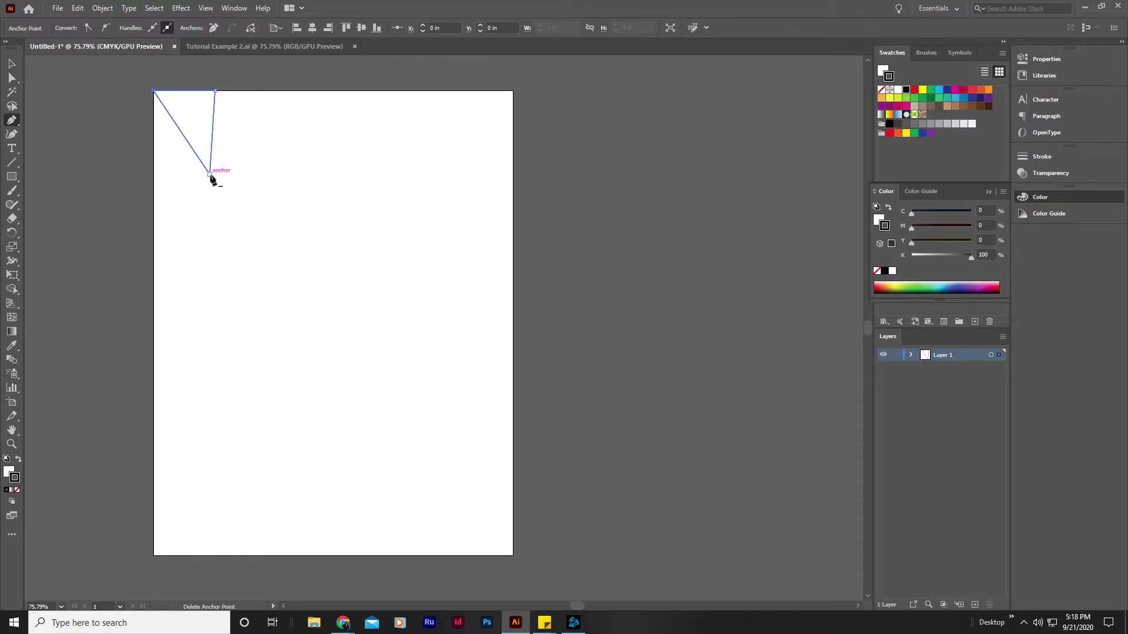
Draw a second Pen tool triangle sharing the first one's right side, extending about 1.26 in further along the artboard's top edge
click(210, 175)
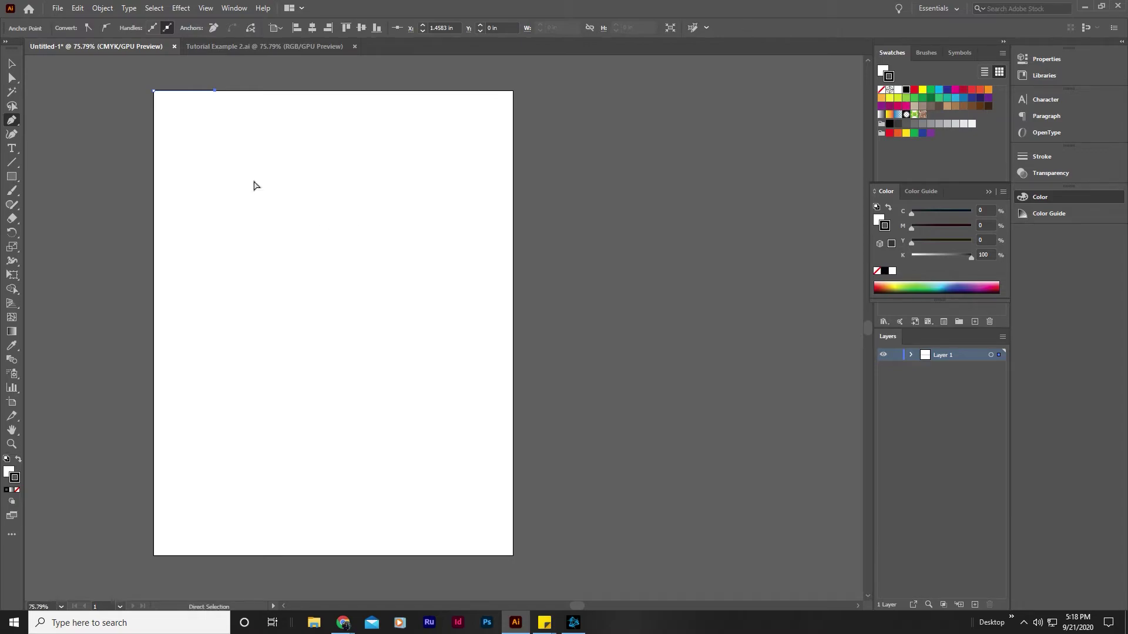
key(ctrl+z)
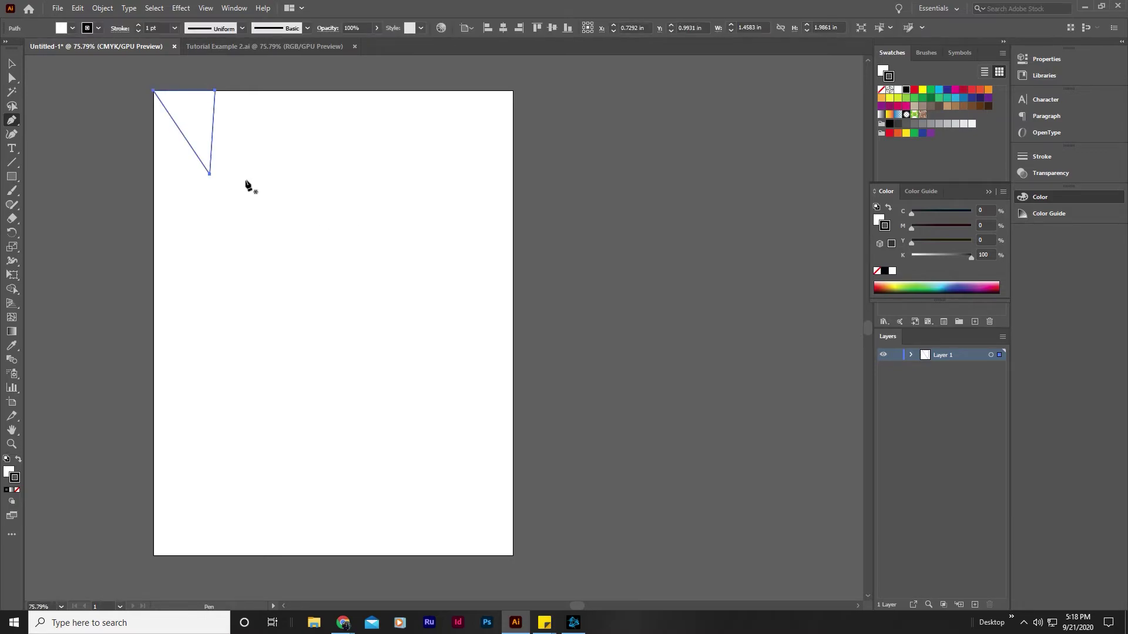
click(209, 174)
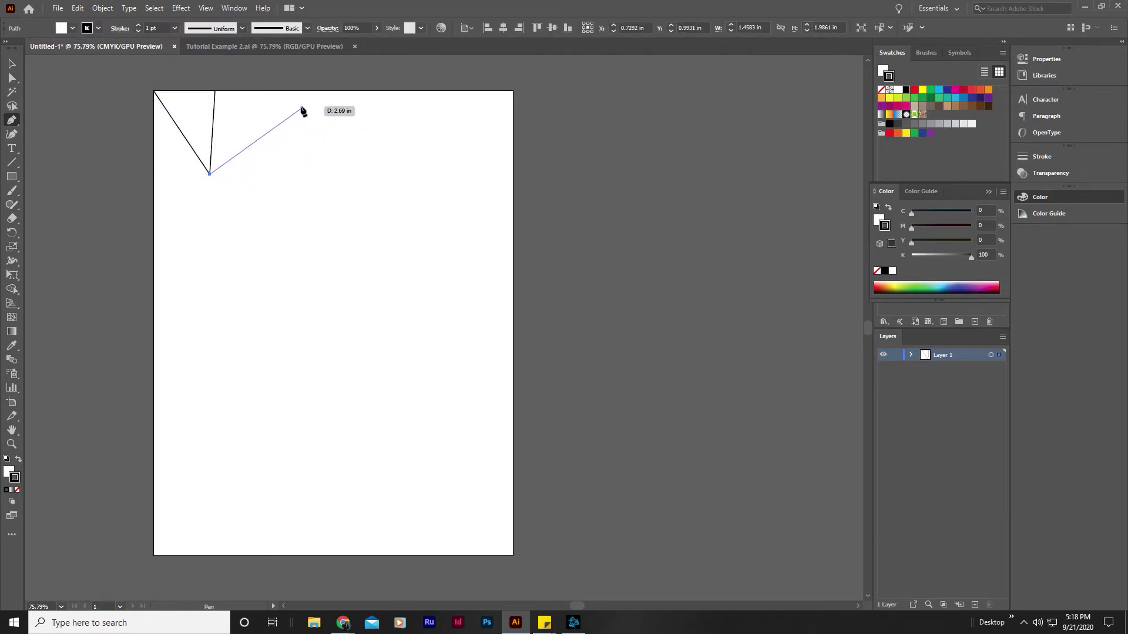
click(269, 91)
click(215, 91)
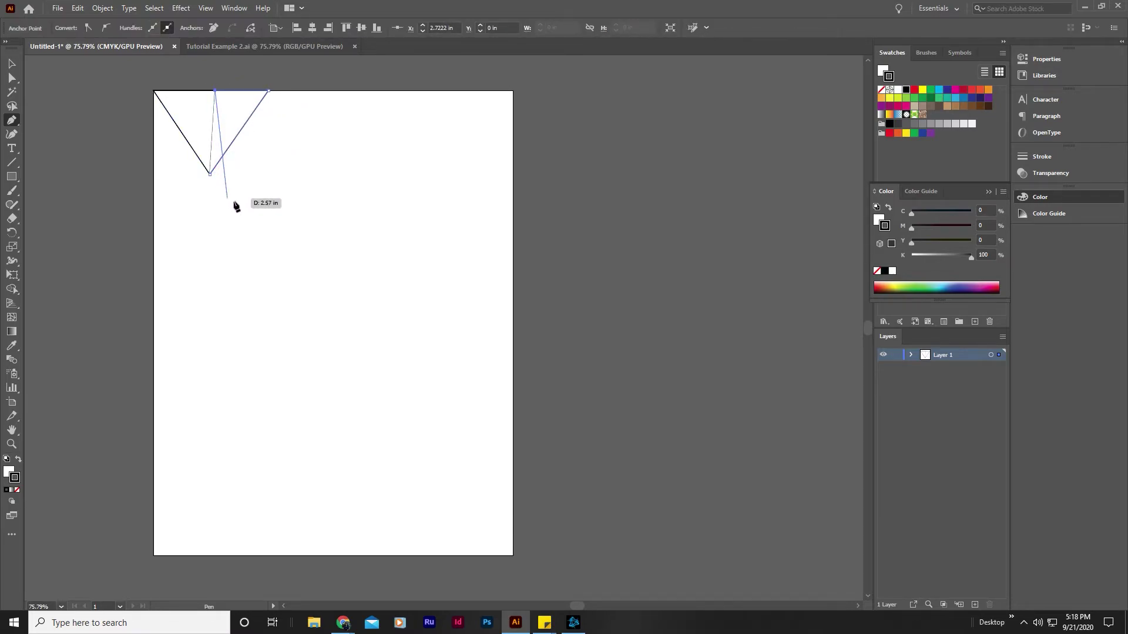
click(210, 175)
Draw a separate triangle pointing right from the fan's shared lower point, with its upper side about 2.2 in long
click(211, 174)
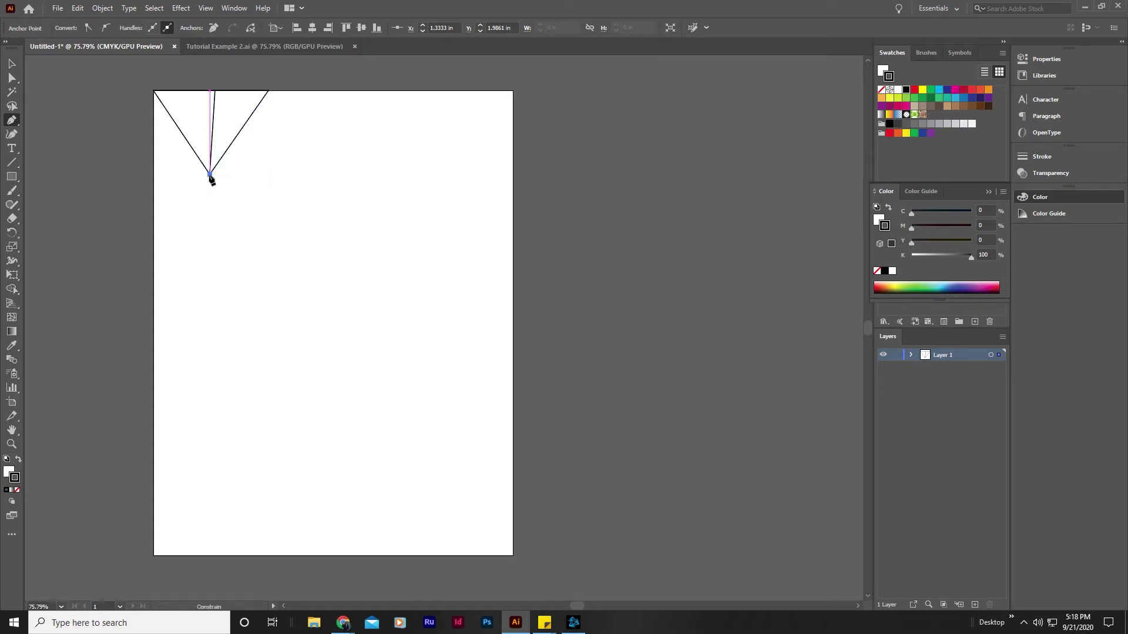
click(288, 203)
click(301, 153)
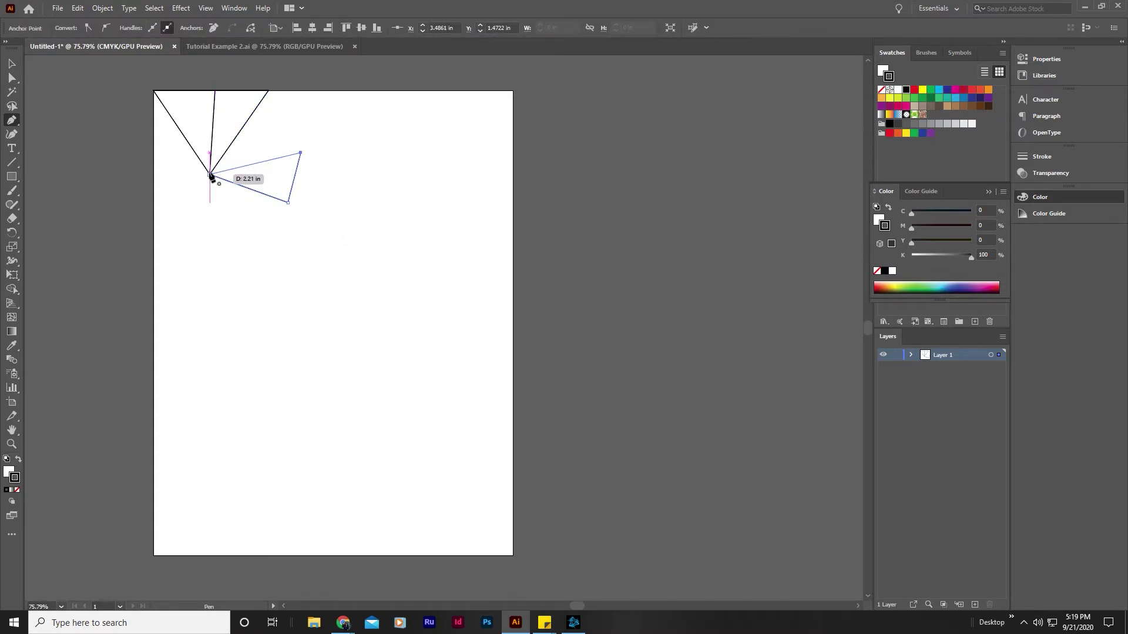
click(210, 174)
Fill the gap between the top-edge triangles and the separate triangle with two adjoining triangles meeting at the fan's center
click(210, 174)
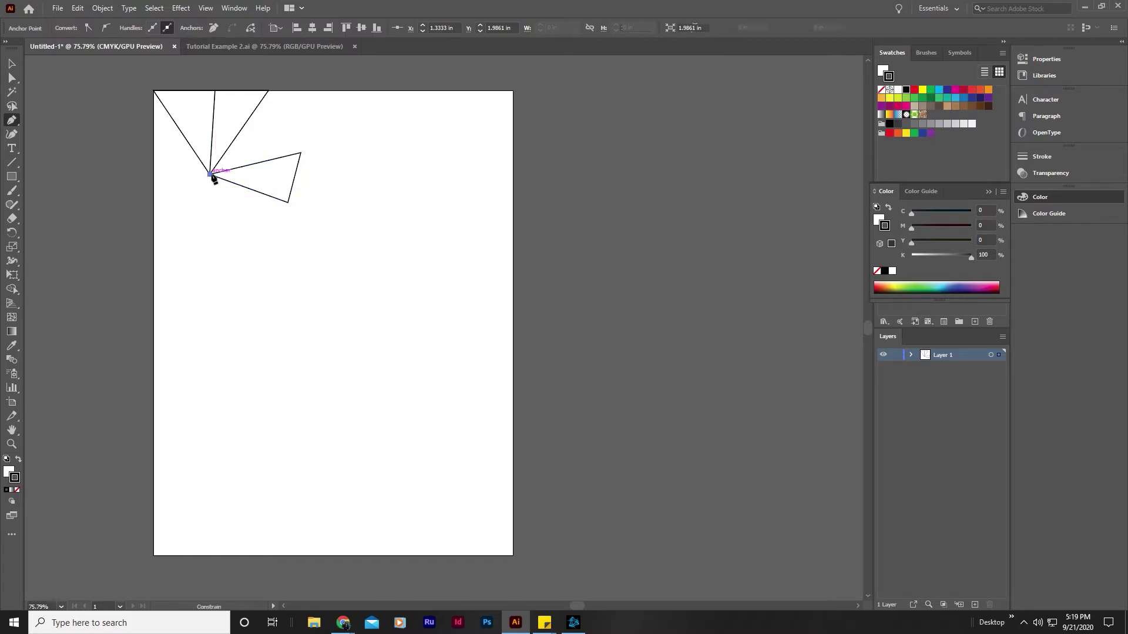
drag(269, 91, 315, 114)
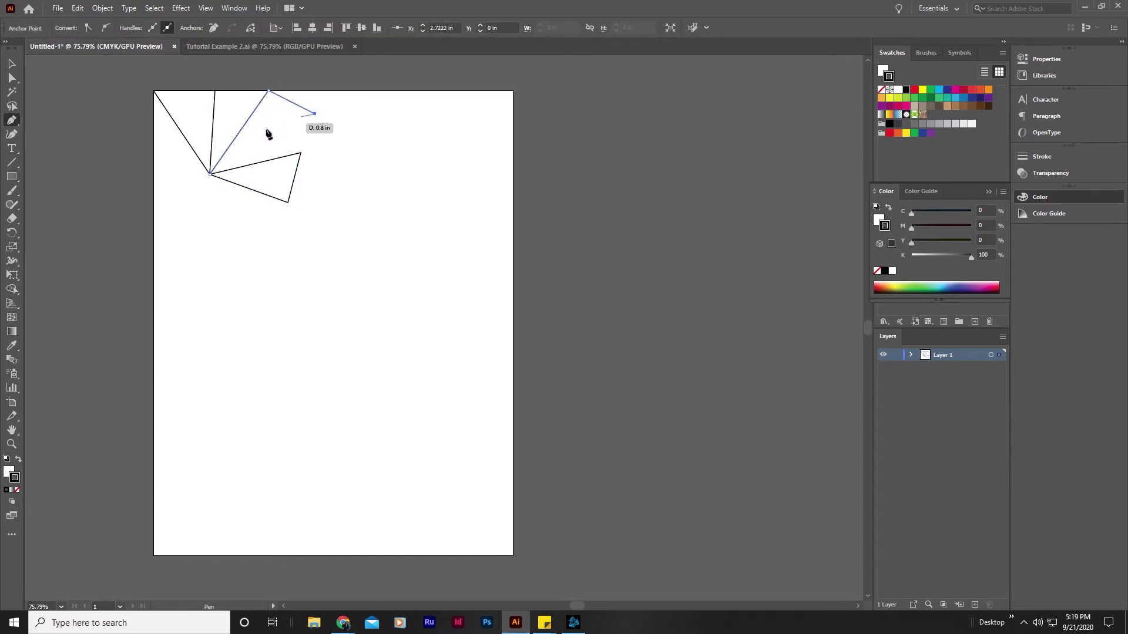
click(210, 175)
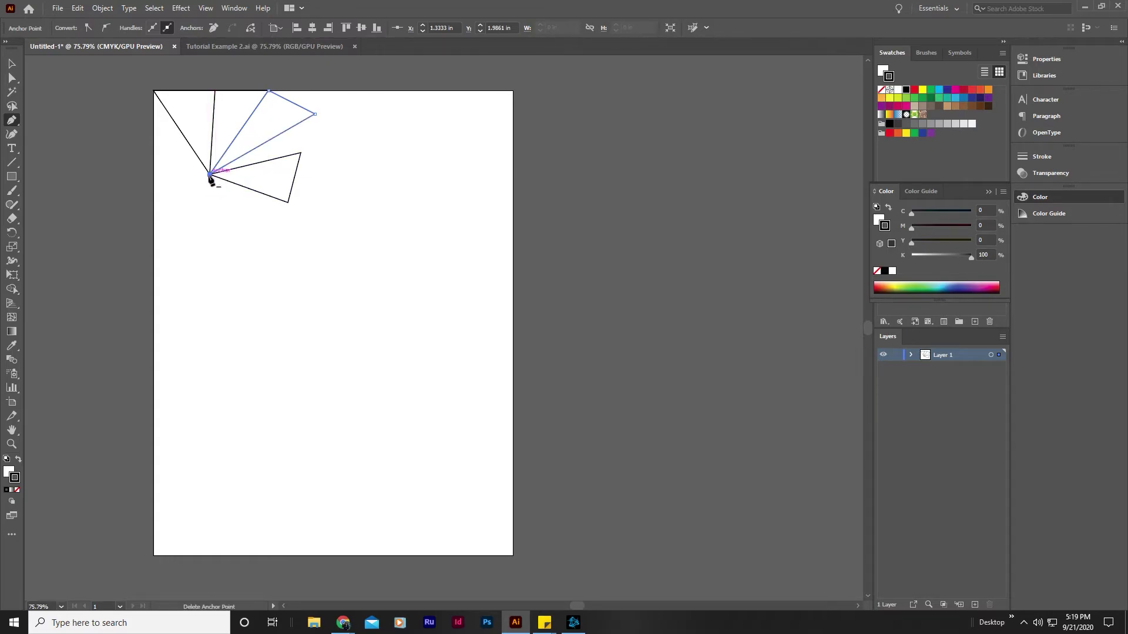
click(315, 115)
click(301, 153)
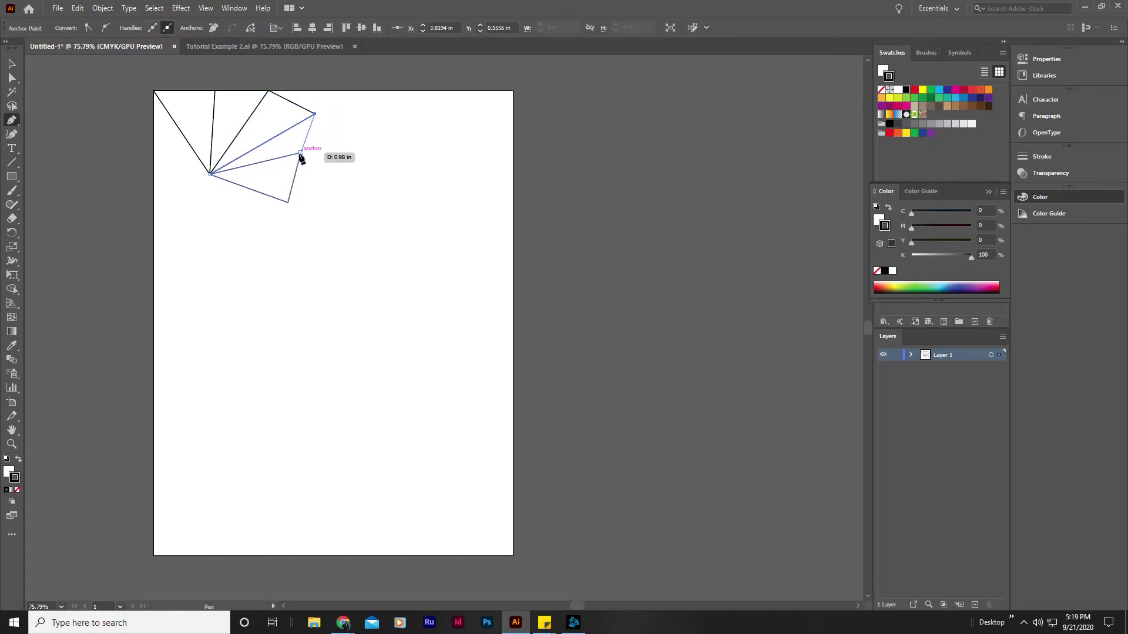
click(210, 174)
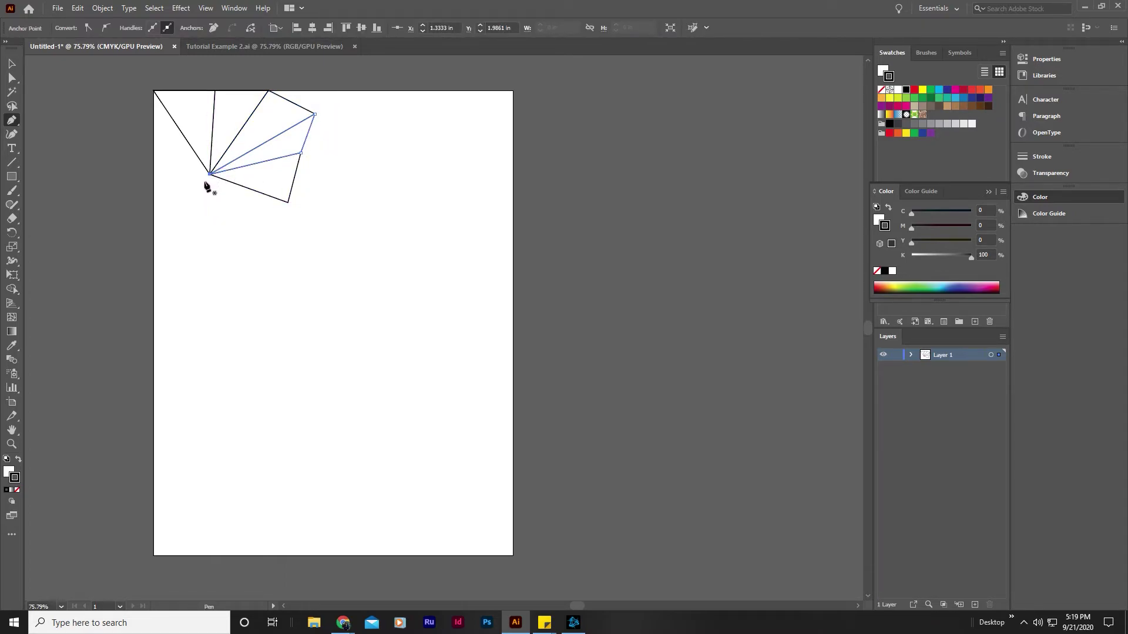
Draw a triangle from the fan's center to the artboard's left edge, with a side about 1.42 in long along that edge
click(153, 249)
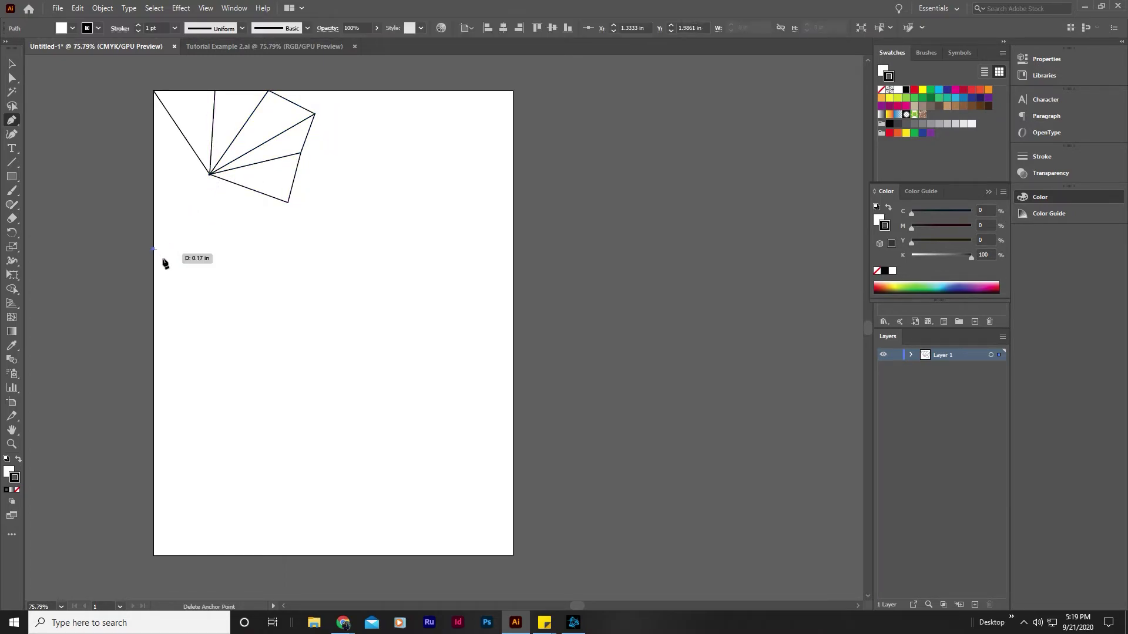
click(211, 174)
click(153, 189)
click(153, 249)
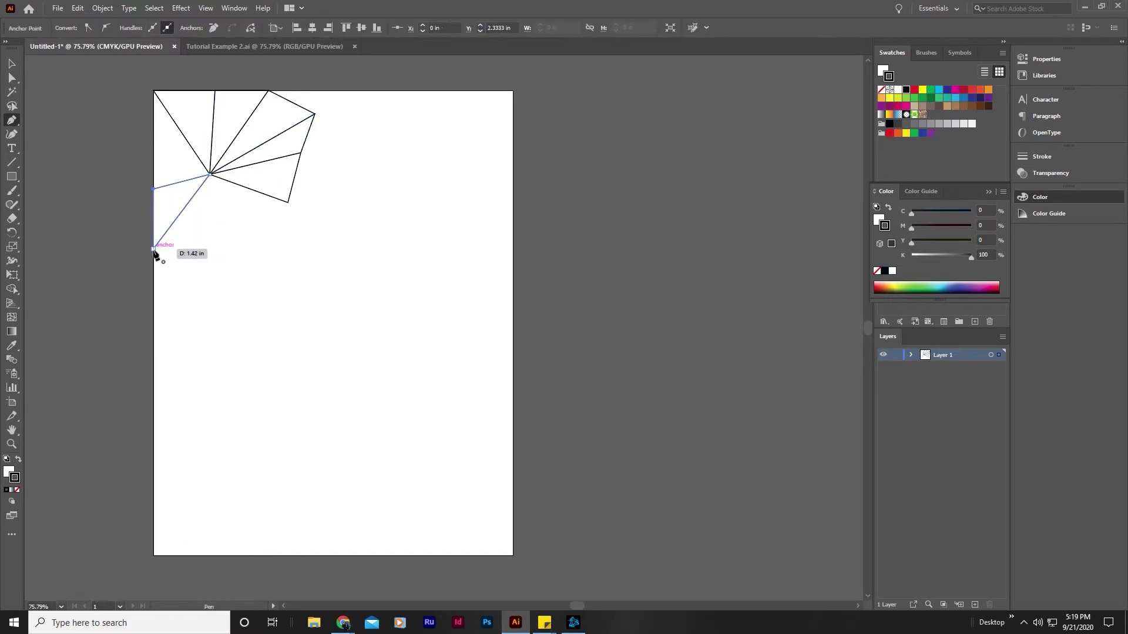
Close the gap on the artboard's left edge with a triangle joining the upper-left corner, the left-edge triangle and the fan's center
click(210, 175)
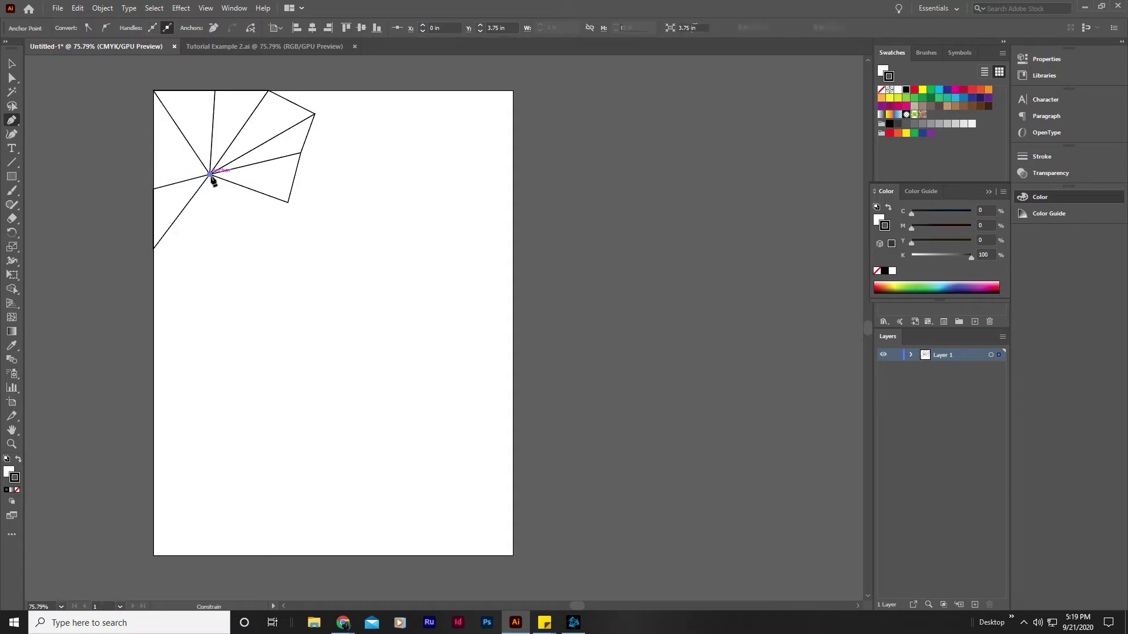
click(154, 91)
click(154, 189)
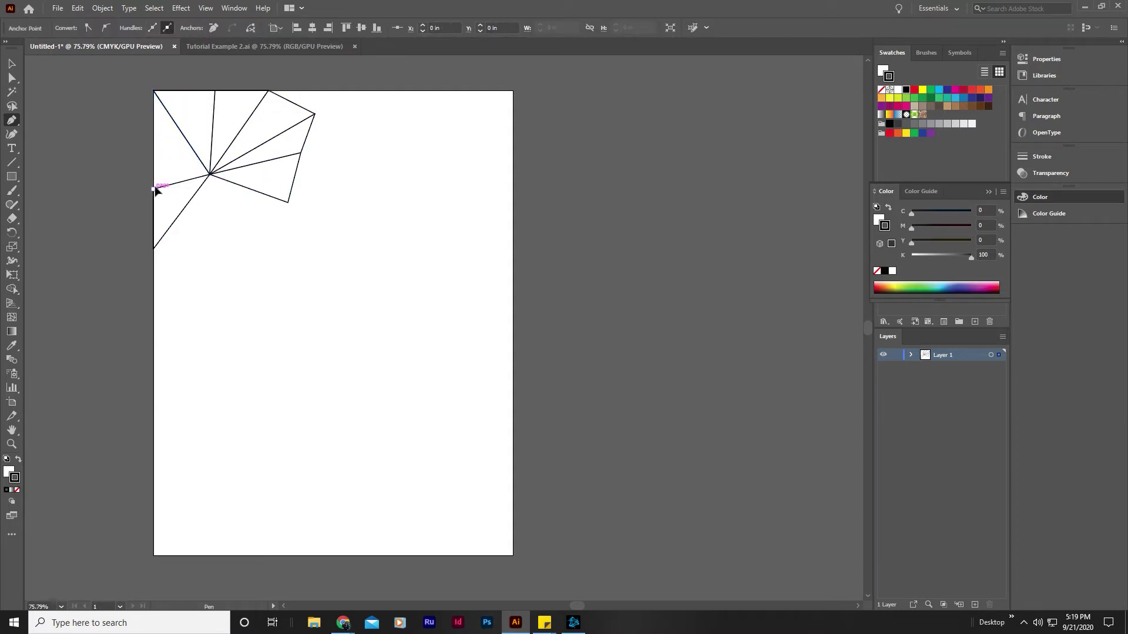
click(210, 175)
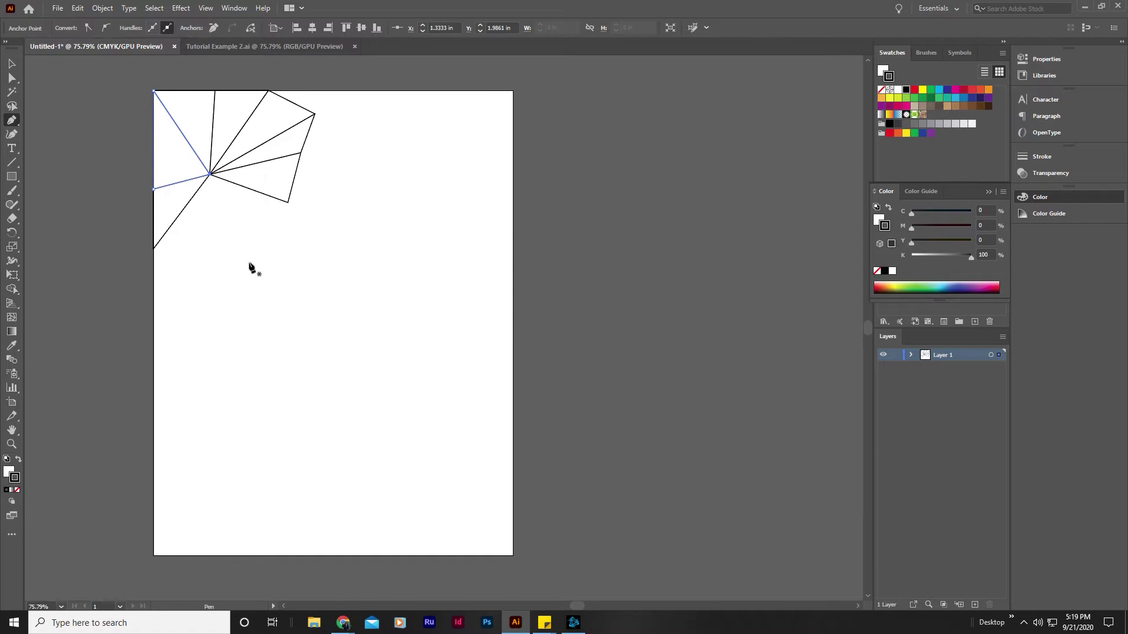
Add a triangle below the left-edge one, sharing its lower side and reaching a new vertex at about X 1.13, Y 4.46 in
click(210, 175)
click(201, 279)
click(154, 249)
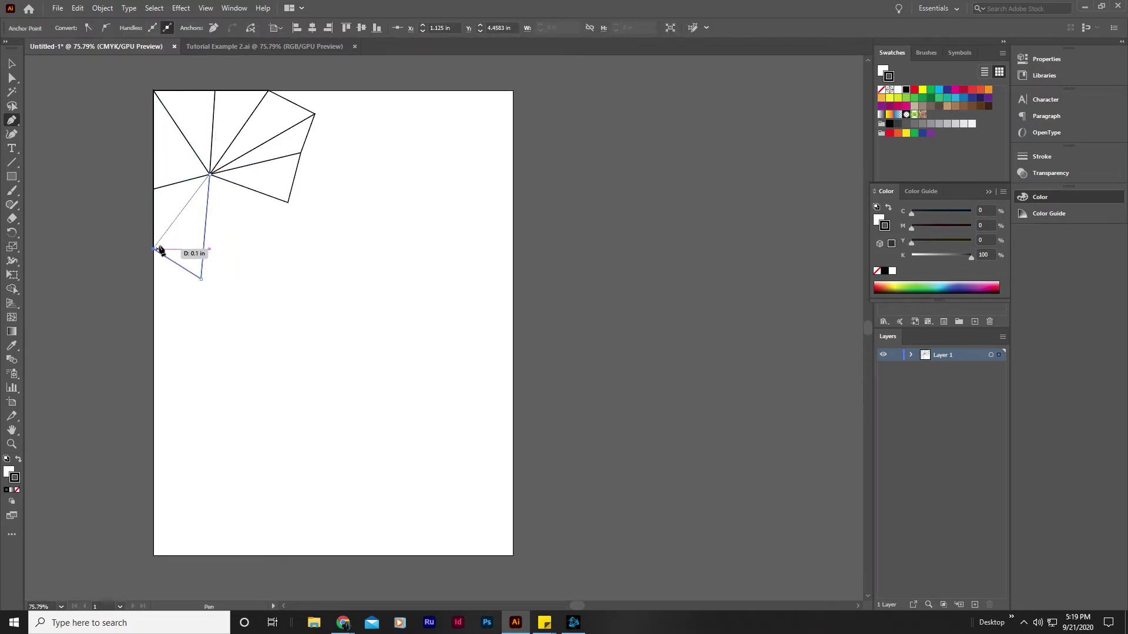
click(210, 176)
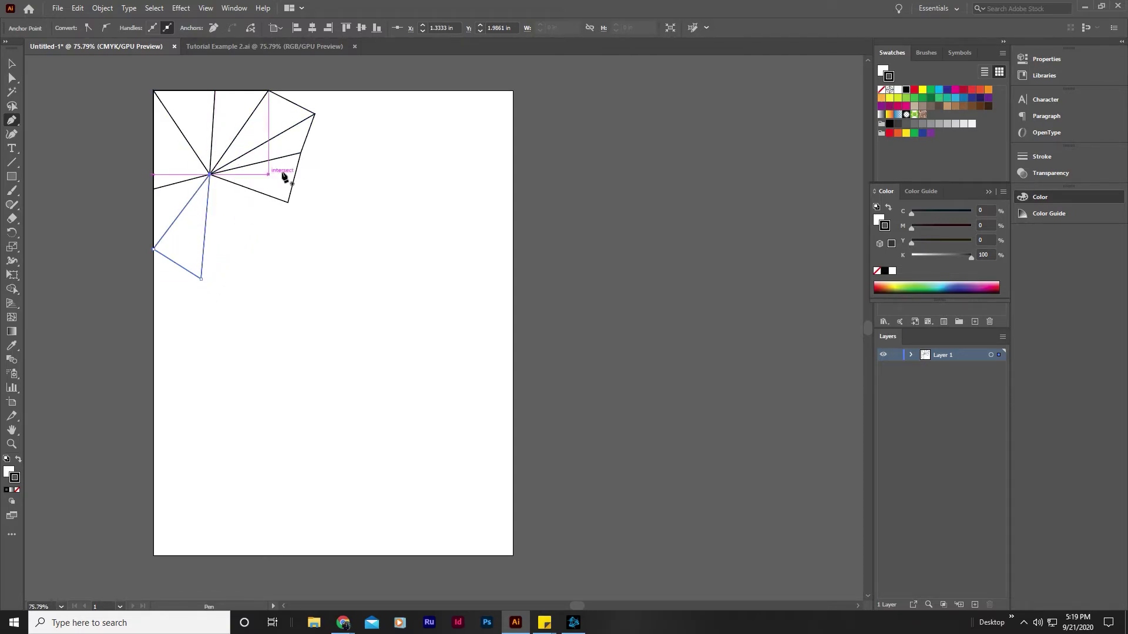
Add the next triangle at the fan's bottom, from its center to a new outer vertex at about X 2.47, Y 3.97 in
click(209, 175)
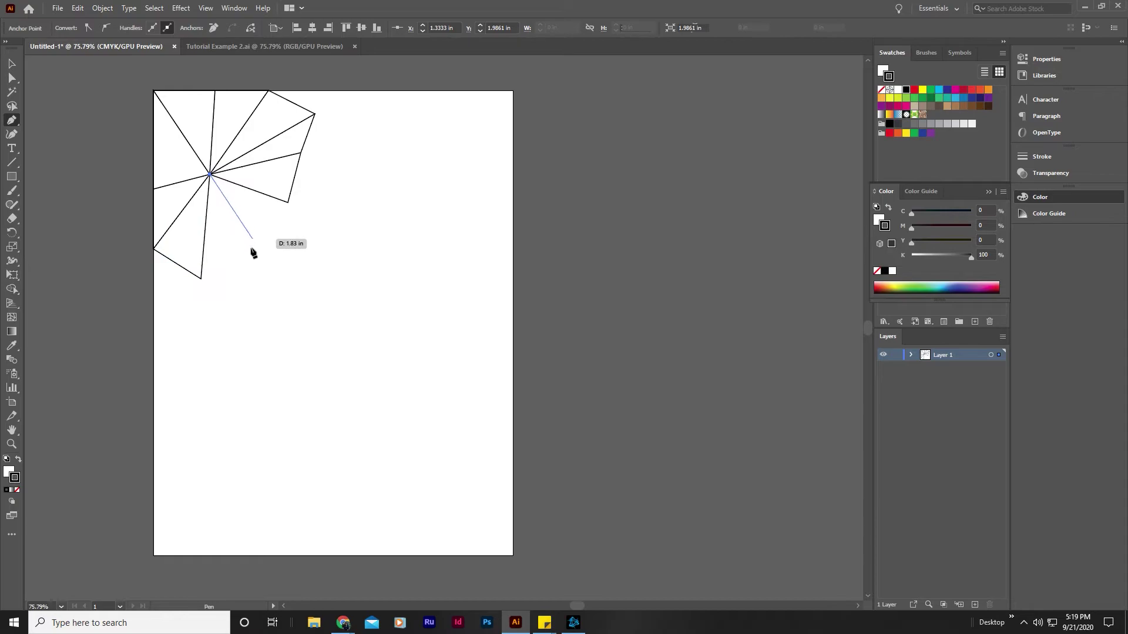
click(258, 259)
click(201, 278)
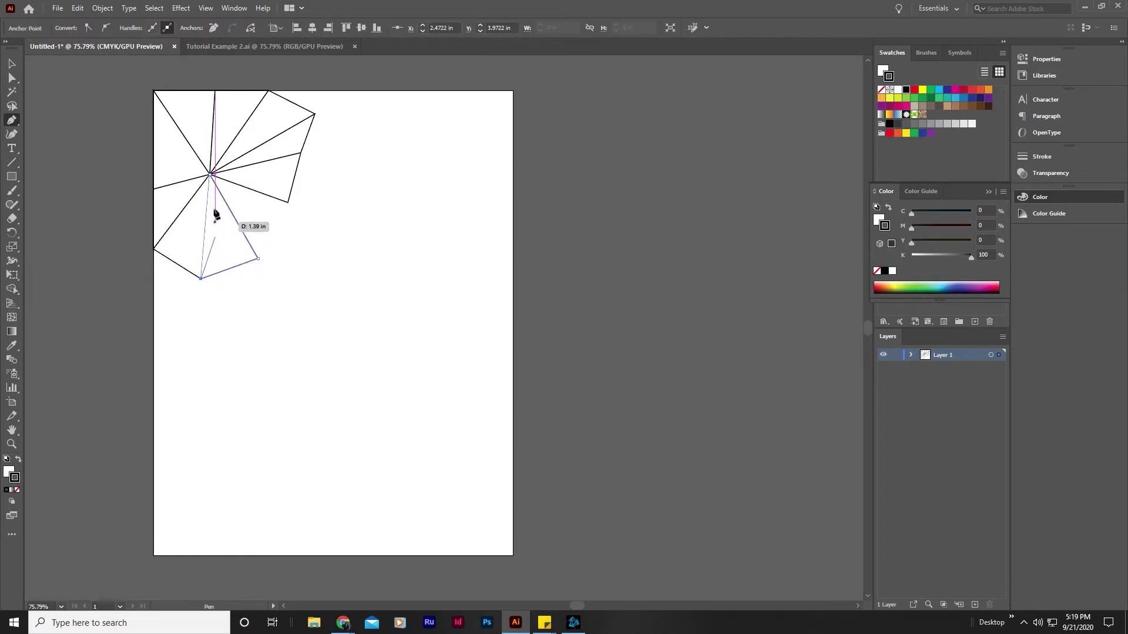
click(209, 175)
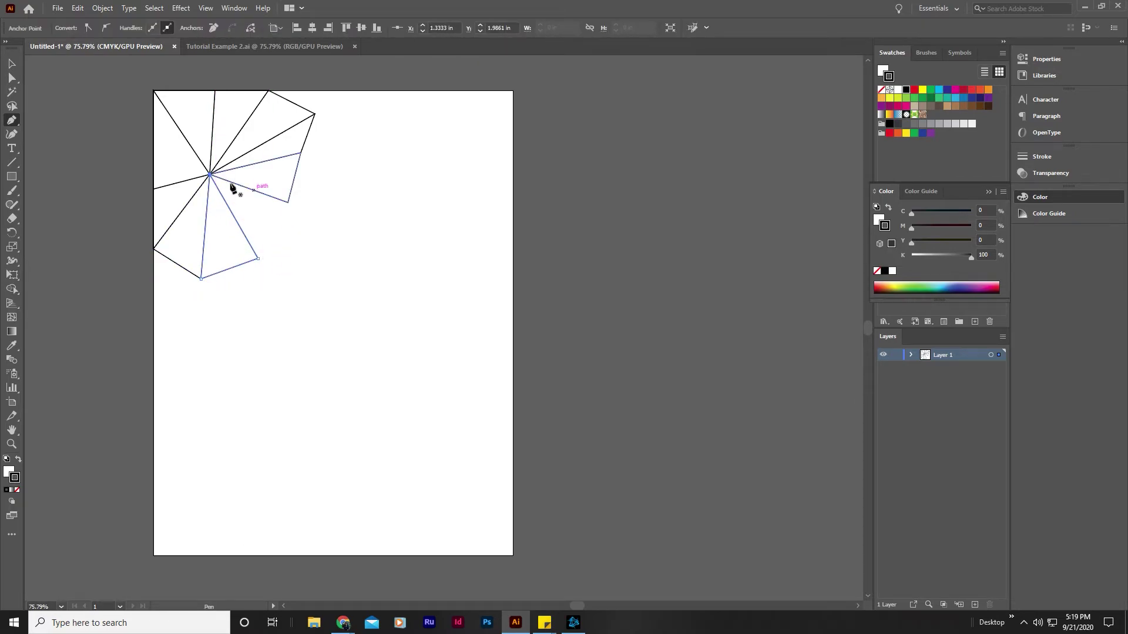
Complete the fan by drawing a triangle across the remaining gap at its lower right
click(210, 175)
click(287, 202)
click(259, 259)
click(210, 175)
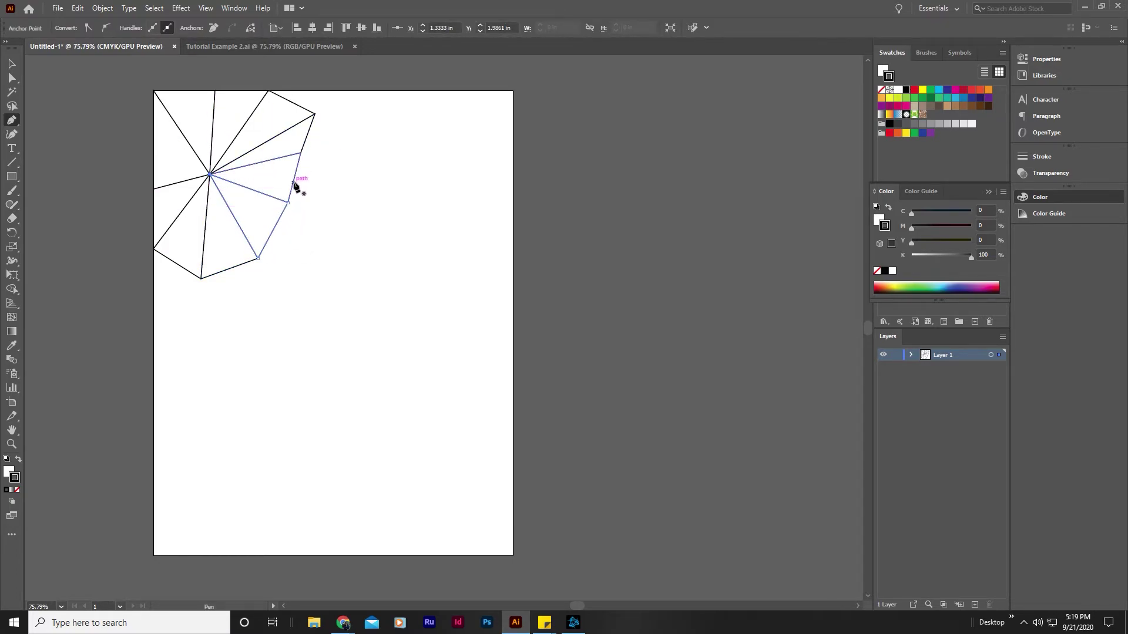
Draw a triangle outward from the fan's right outer edge to a new vertex at about X 5.58, Y 2.65 in
click(300, 153)
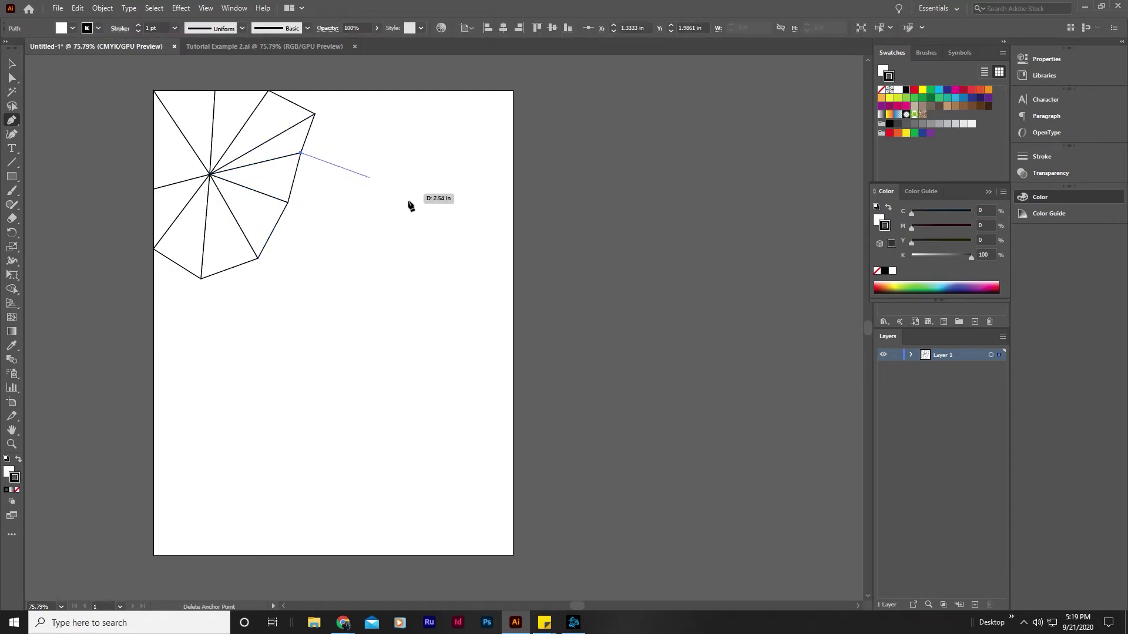
click(390, 202)
click(288, 203)
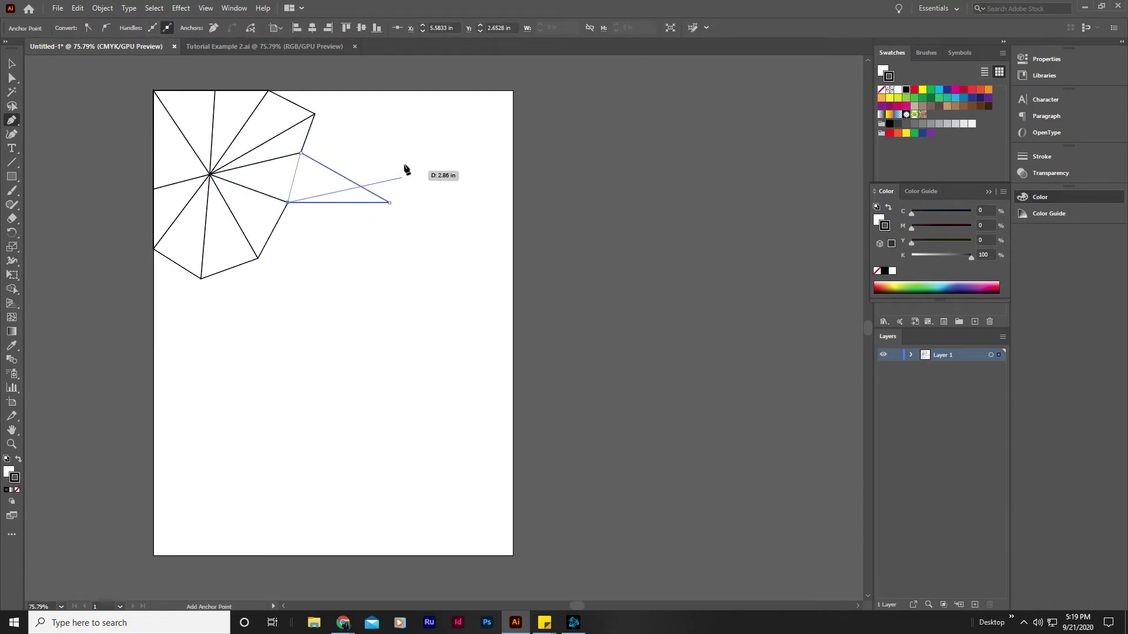
click(300, 153)
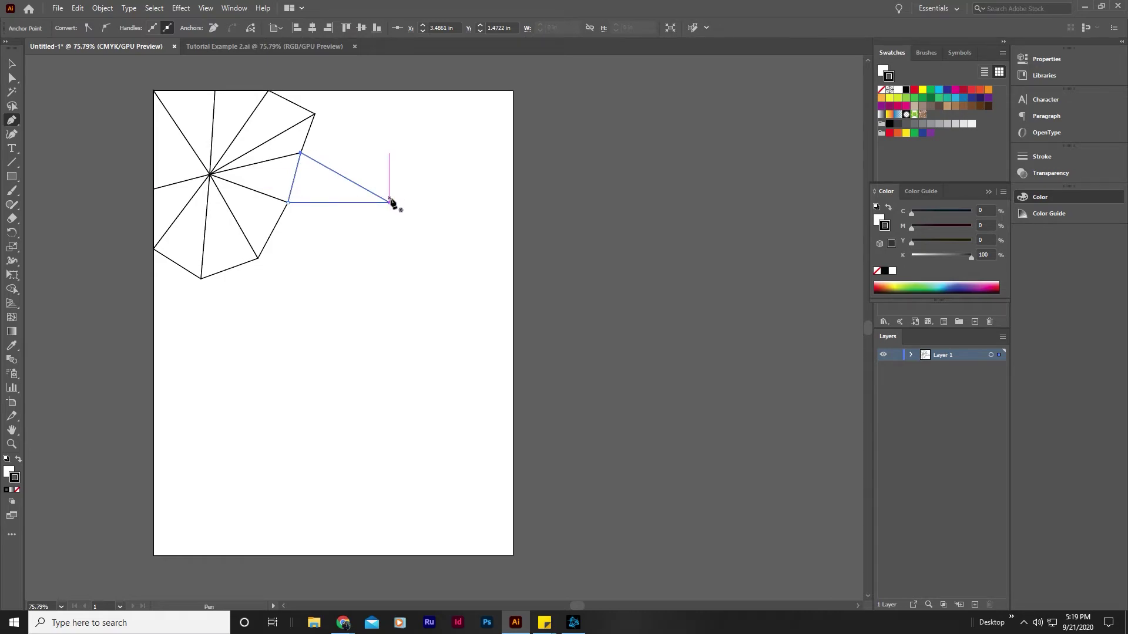
Add a triangle above the outer one, joining its far vertex to the fan's upper-right outer corner
click(389, 202)
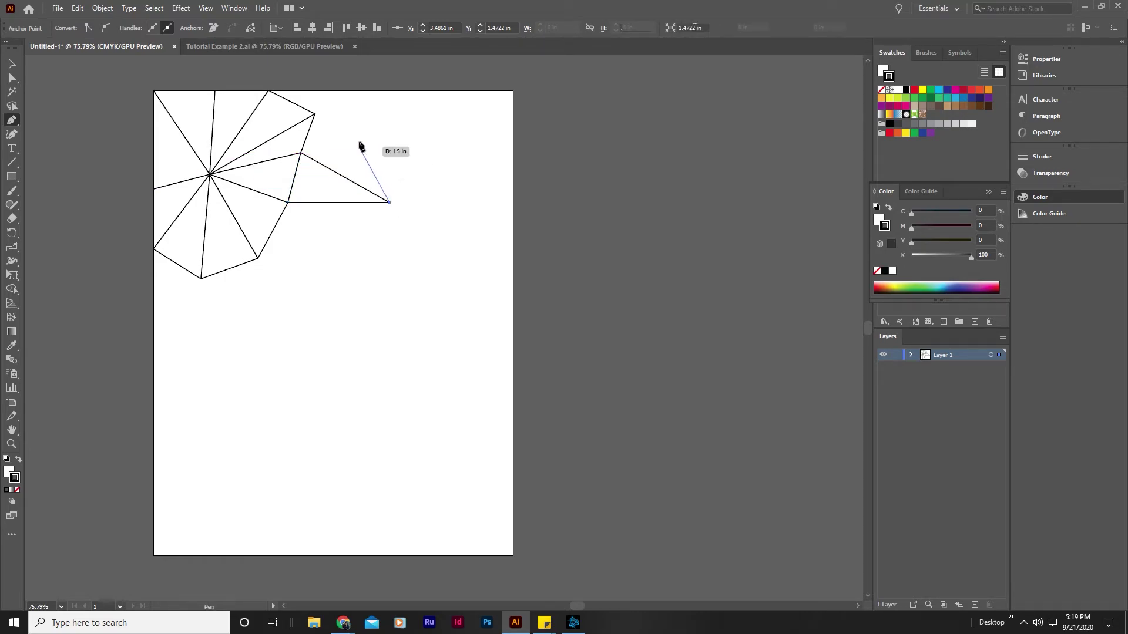
click(315, 114)
click(301, 153)
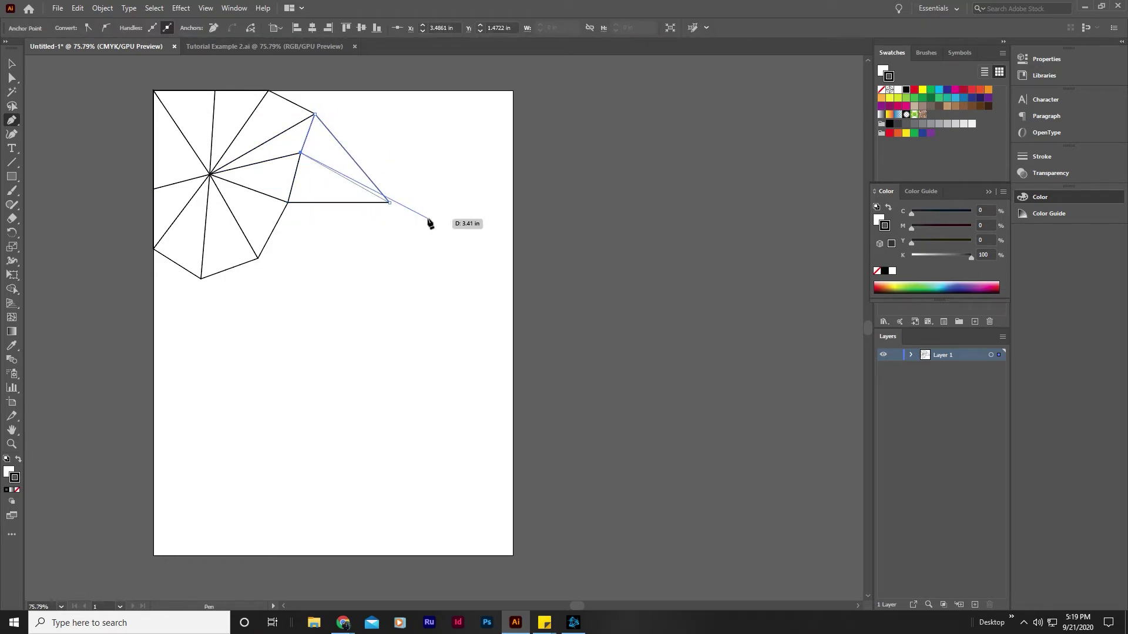
click(389, 202)
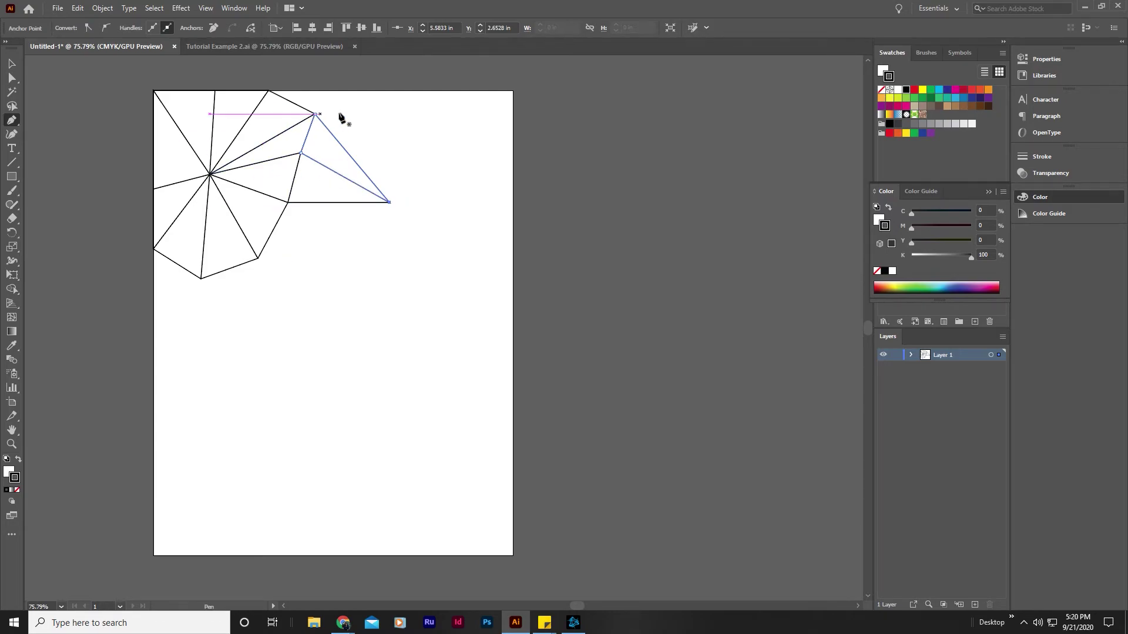
Draw another triangle on the outer pair's upper side, with its new vertex level with the fan's upper-right corner and above the far vertex
click(390, 202)
click(393, 114)
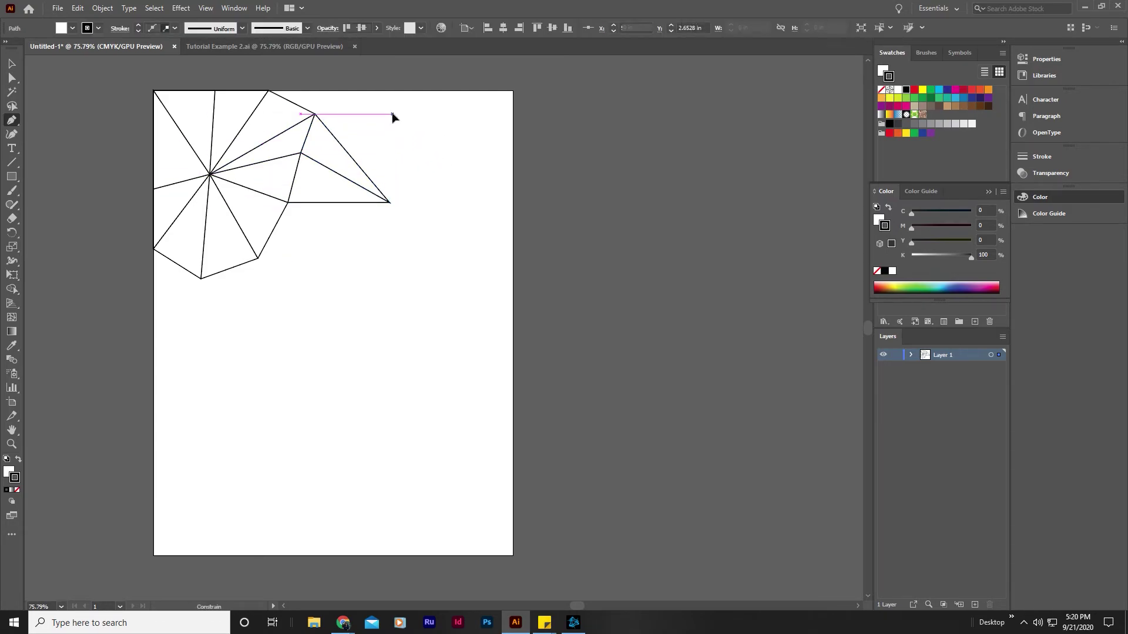
click(315, 114)
click(390, 202)
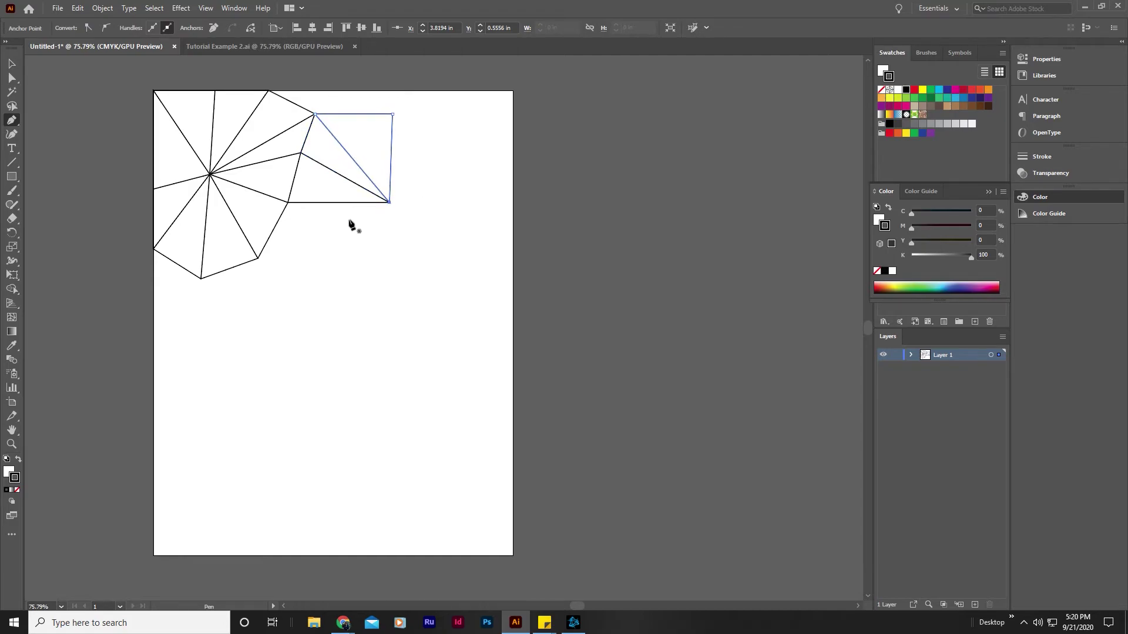
Select all the triangles and give them a 40% black gray fill with no stroke
click(13, 65)
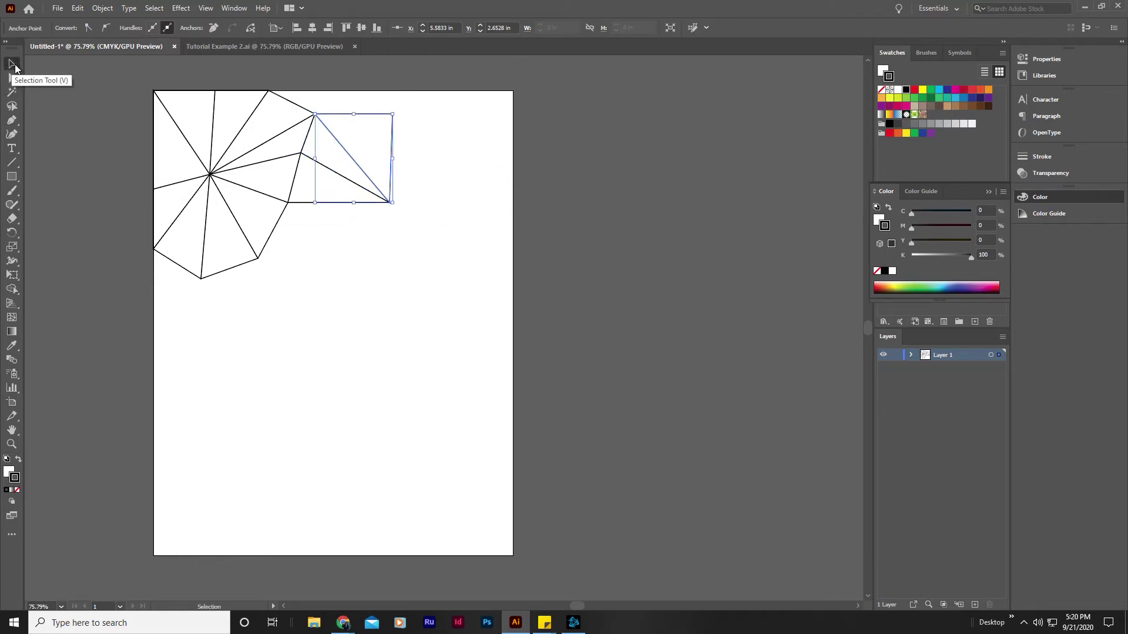
mouse_move(118, 81)
mouse_down()
mouse_move(463, 254)
mouse_move(463, 293)
mouse_up()
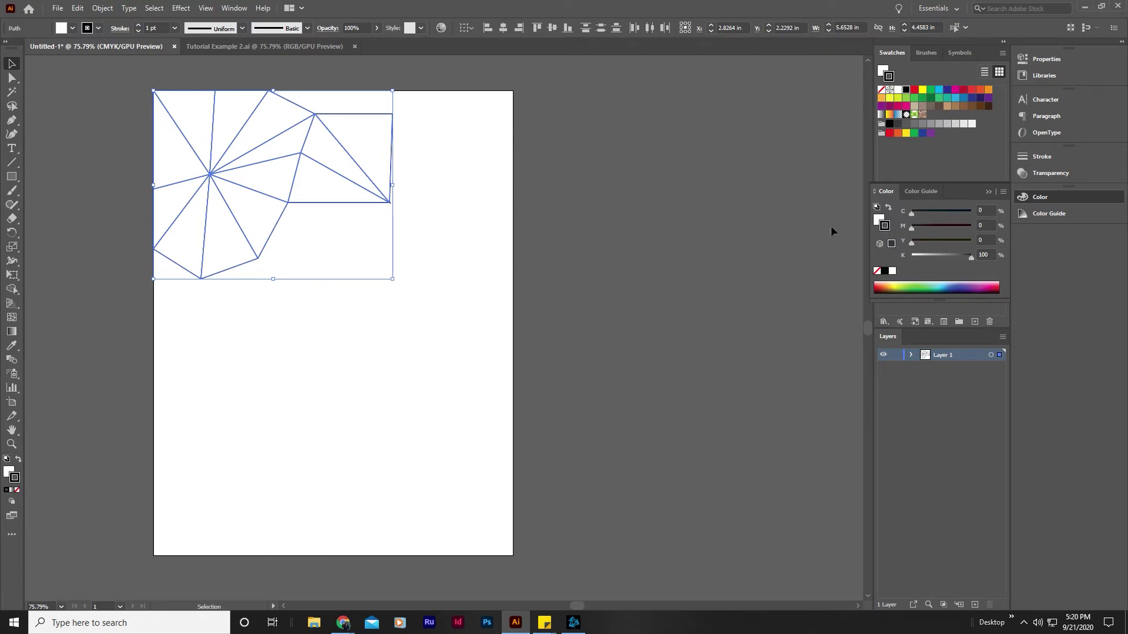
click(17, 490)
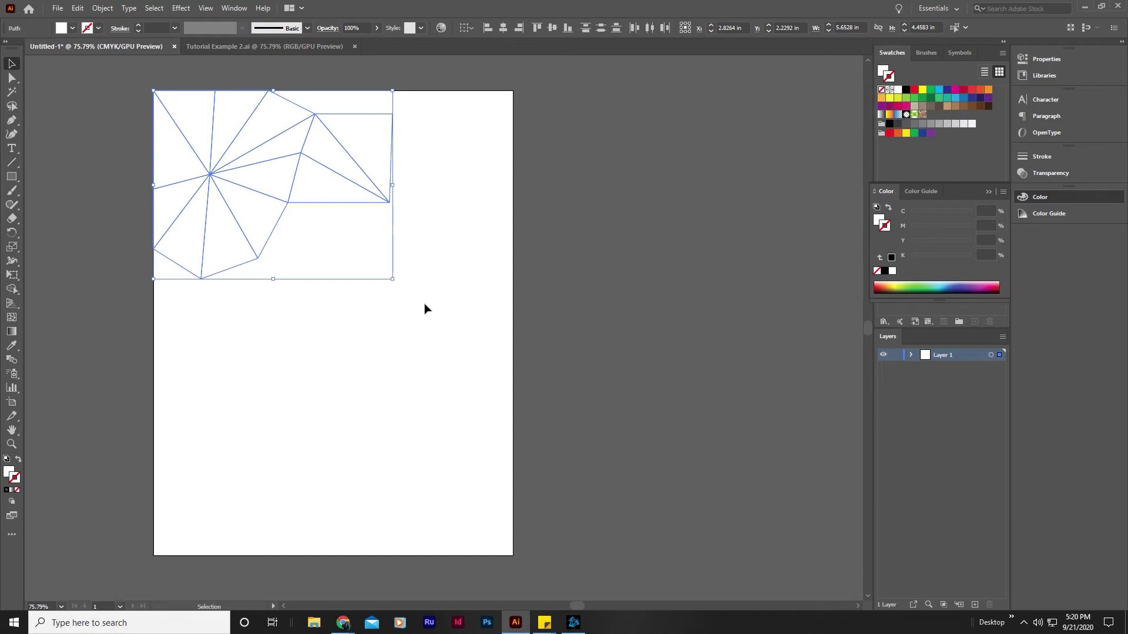
click(939, 125)
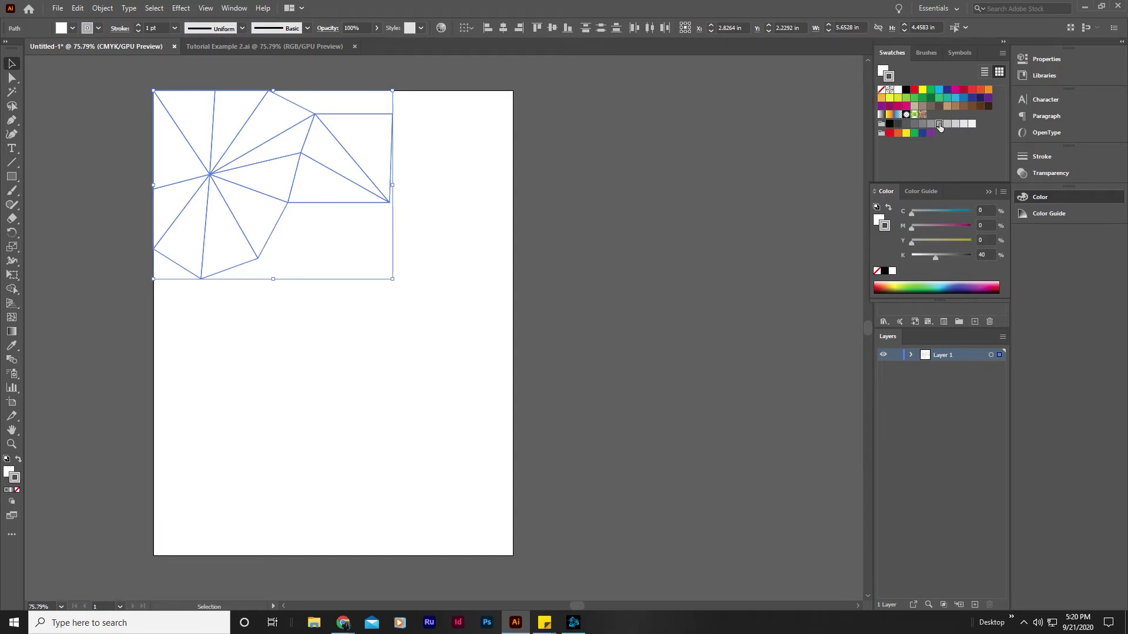
click(19, 461)
click(17, 489)
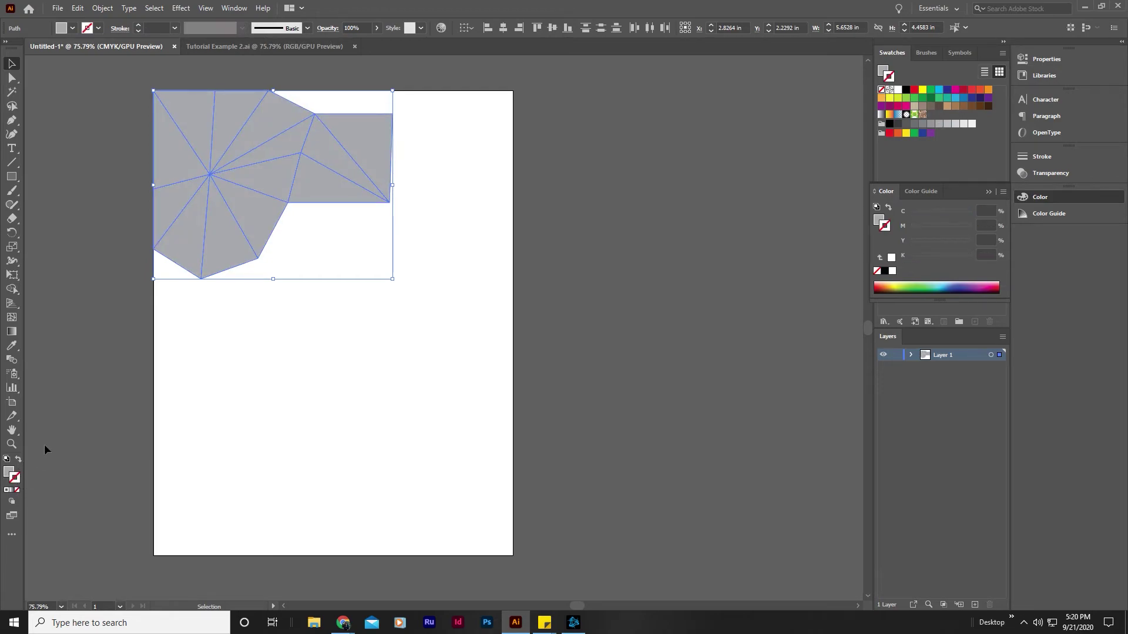
Fill the fan's upper-left triangle with 90% black gray and no stroke
click(87, 219)
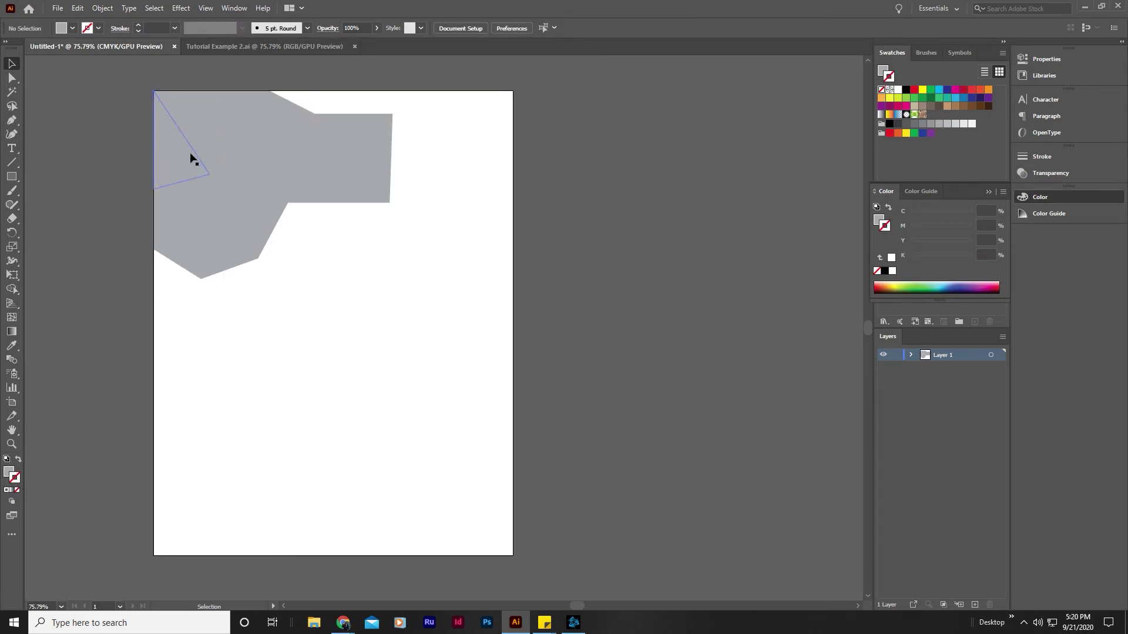
click(191, 152)
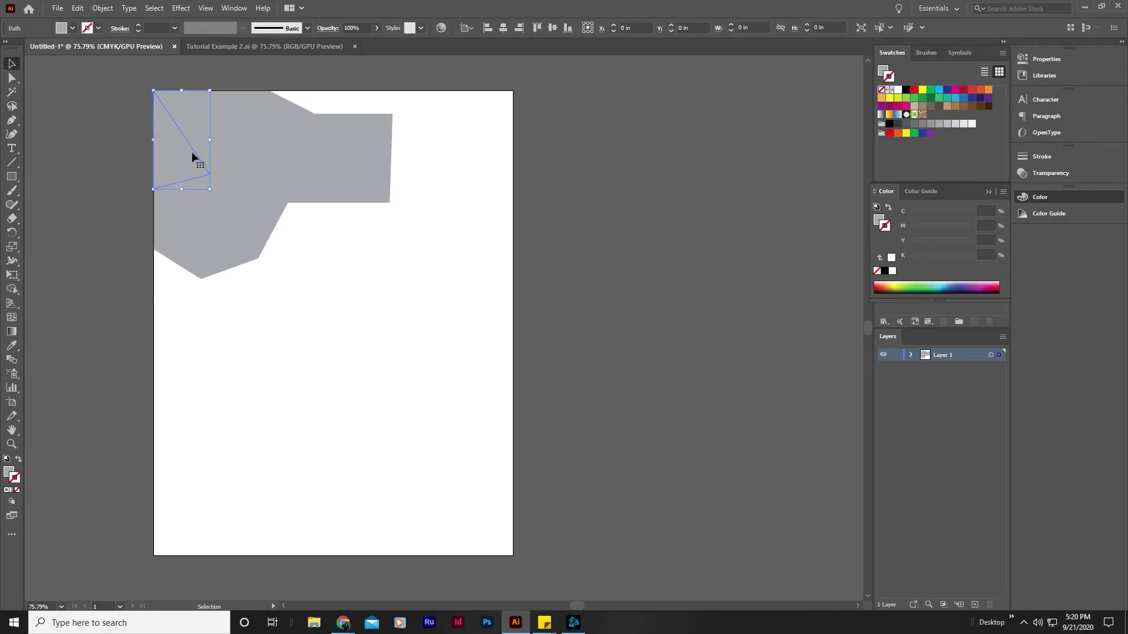
click(898, 123)
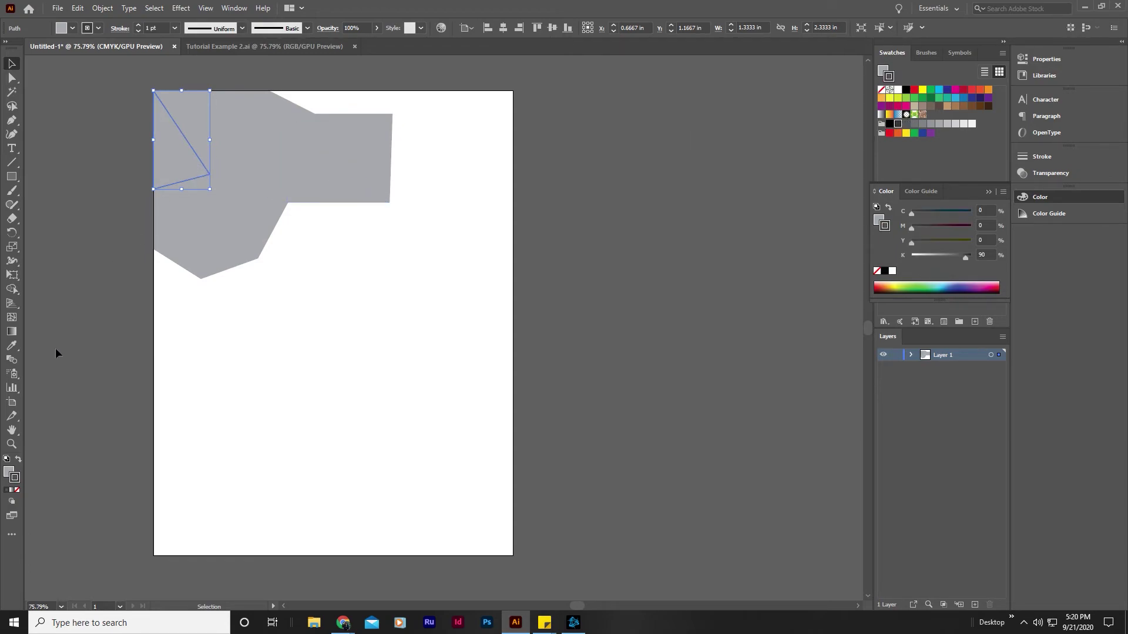
click(17, 490)
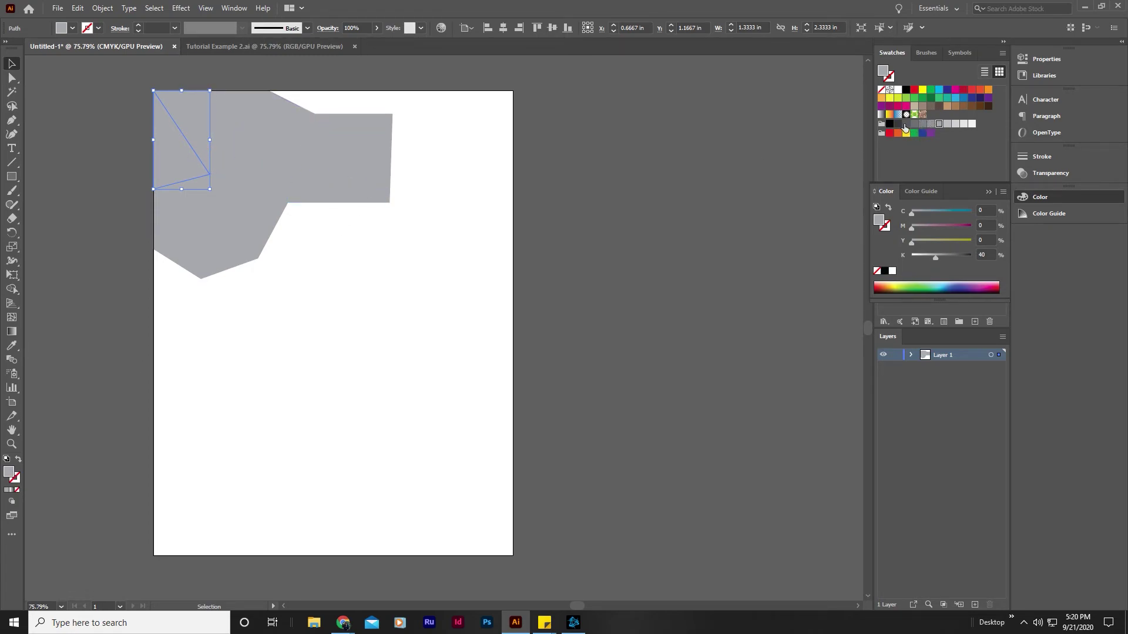
click(899, 125)
Fill the fan's next three triangles, going clockwise, with progressively lighter grays, ending at 50% black
click(202, 126)
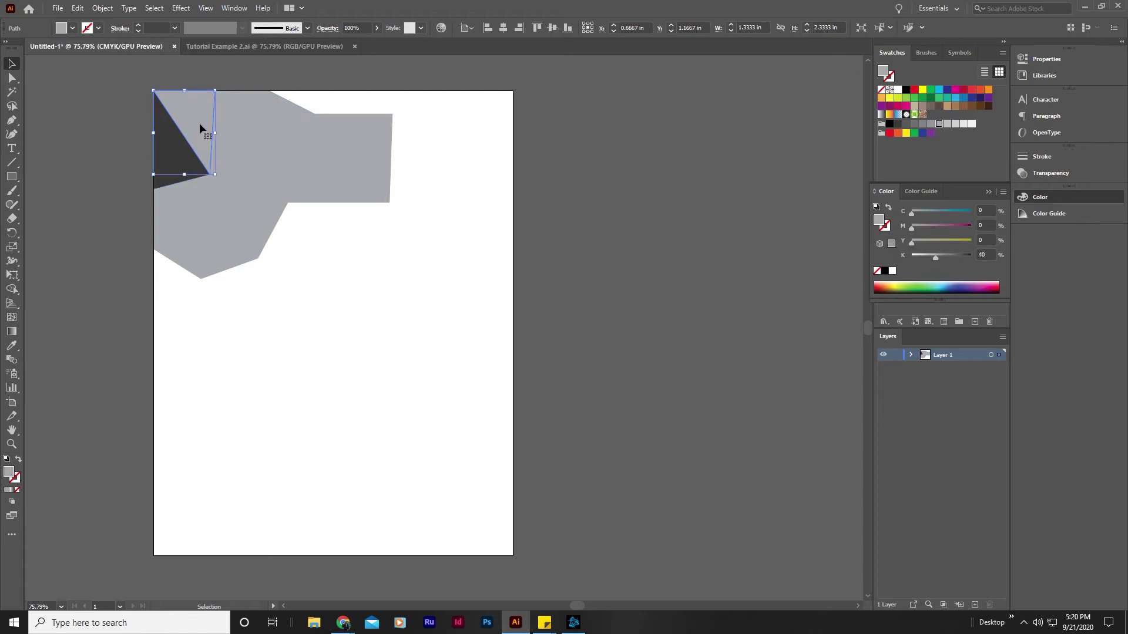
click(914, 125)
click(239, 114)
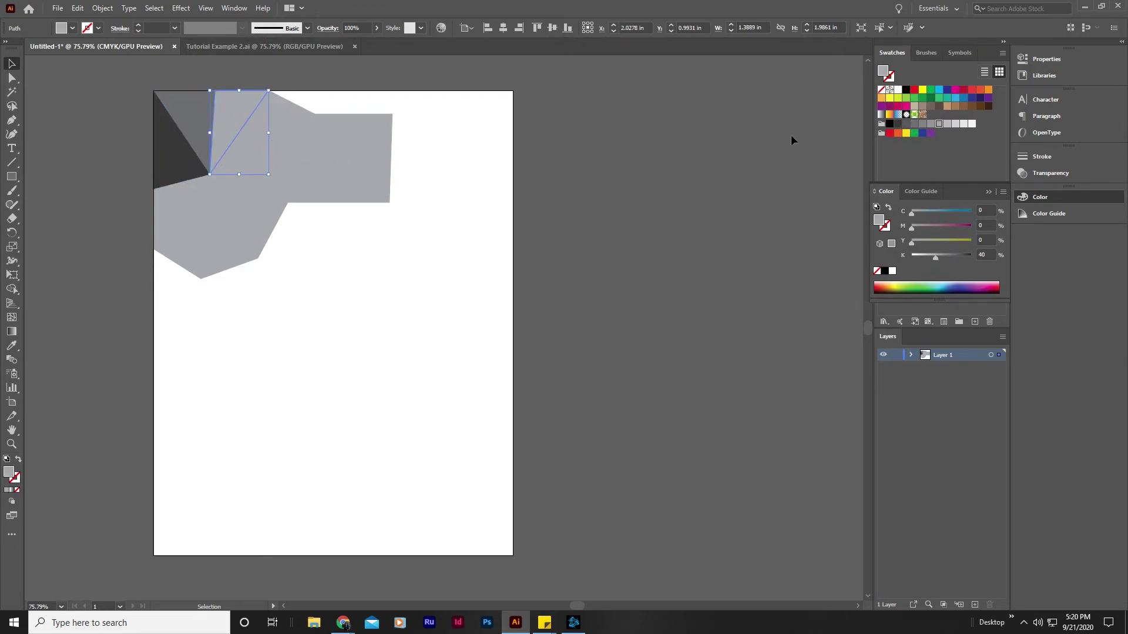
click(923, 125)
click(290, 111)
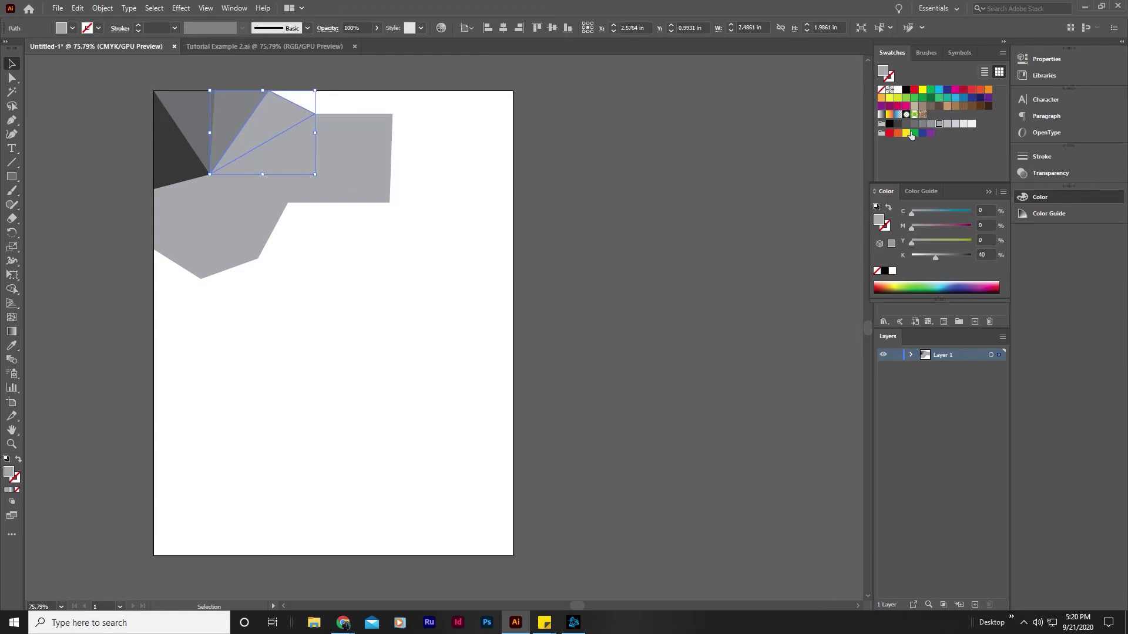
click(932, 125)
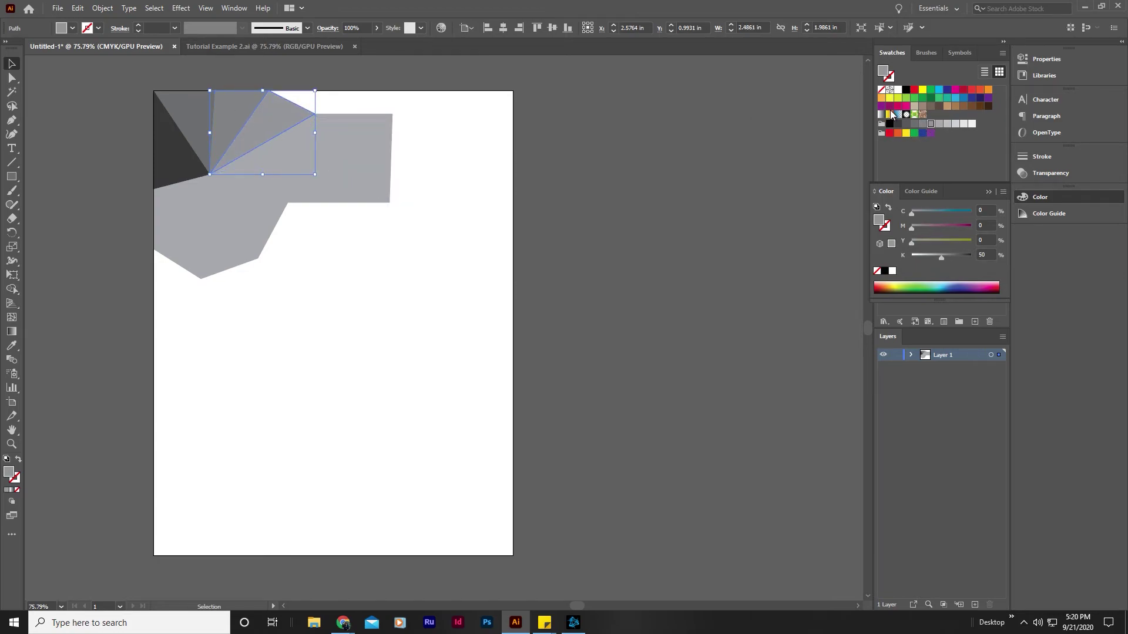
click(1002, 54)
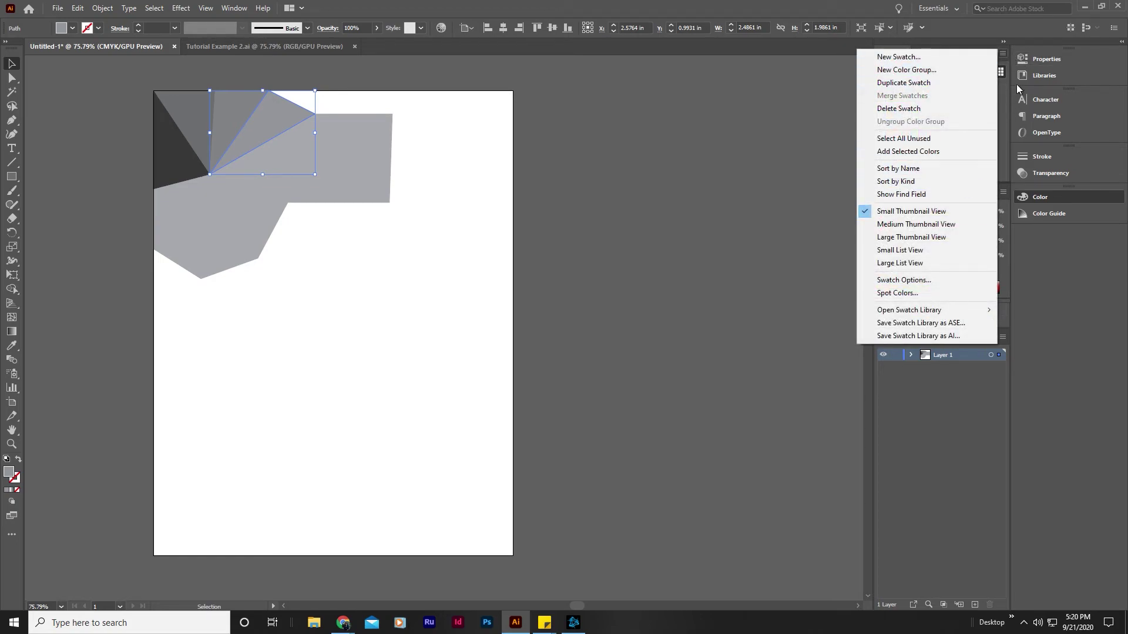
click(1004, 54)
click(1004, 54)
mouse_move(914, 313)
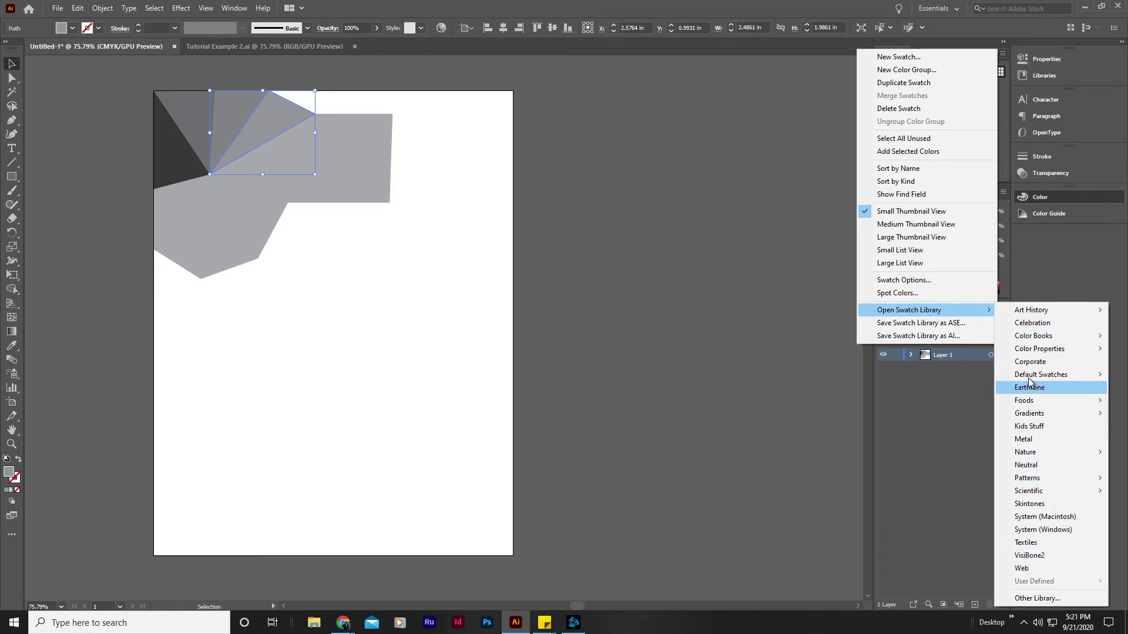
mouse_move(1029, 413)
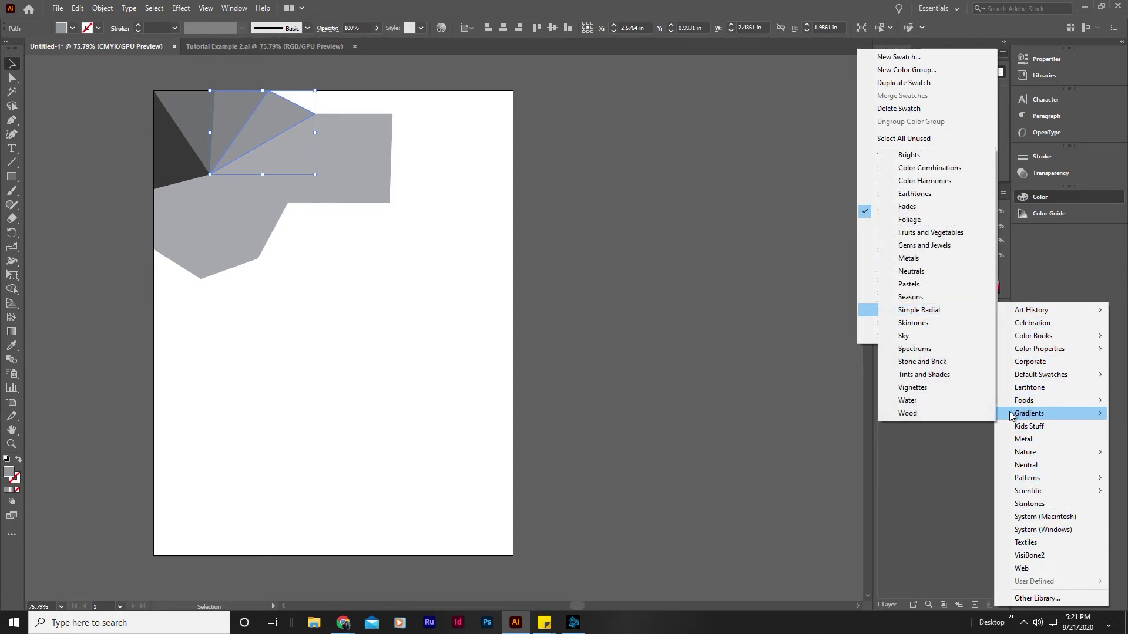
click(905, 336)
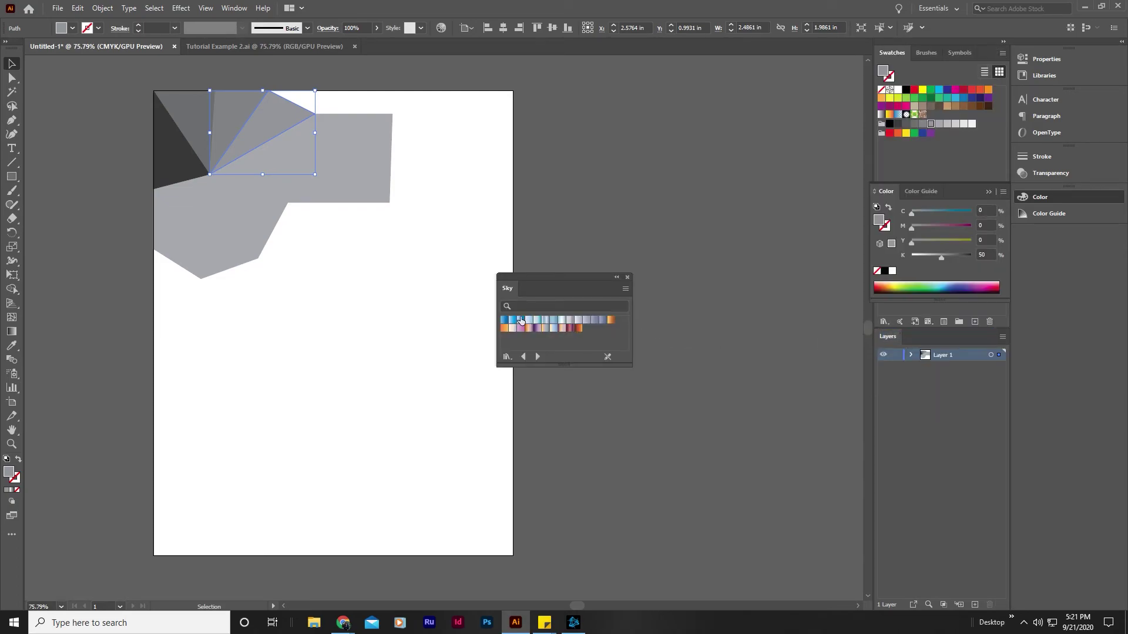
click(626, 278)
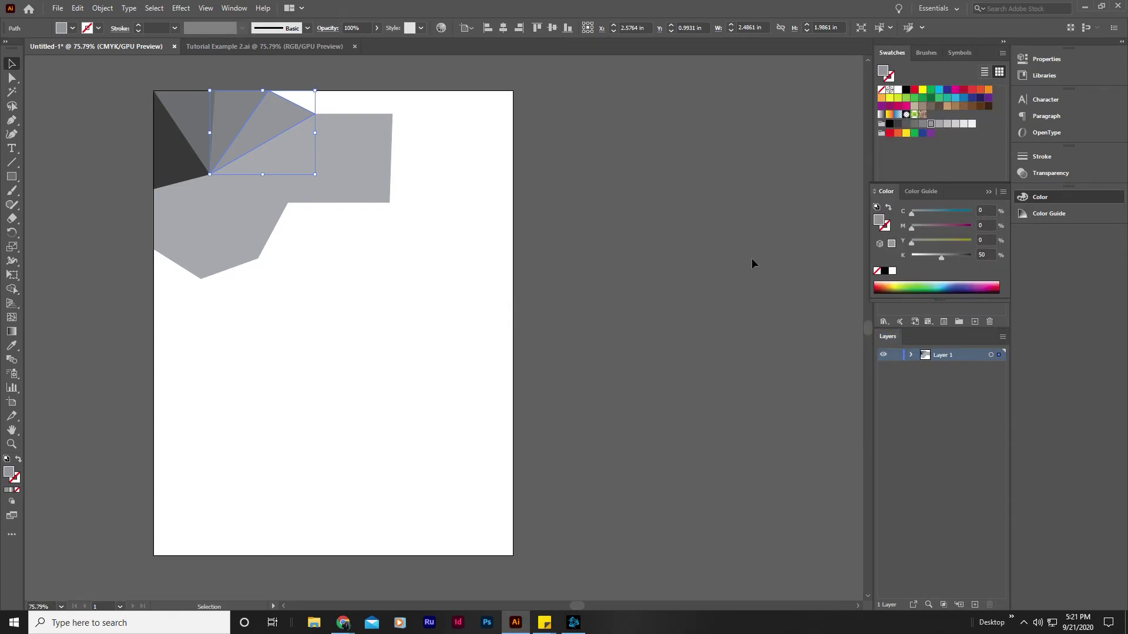
Open the PANTONE+ Solid Coated color book, enlarge its swatch display and place it beside the artboard
click(1003, 53)
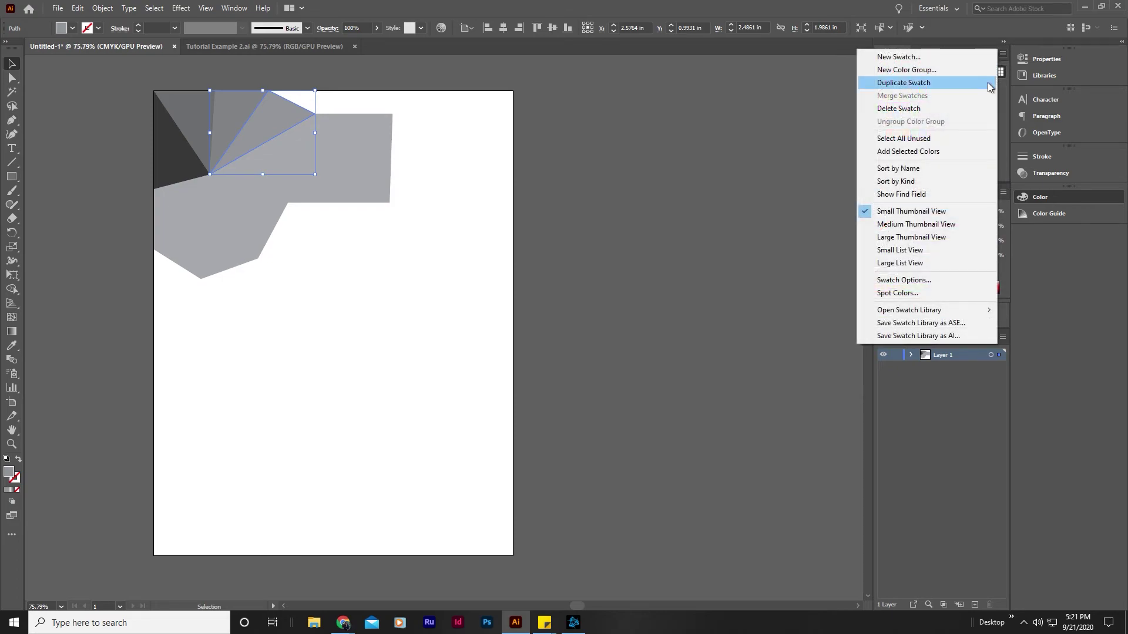
mouse_move(951, 313)
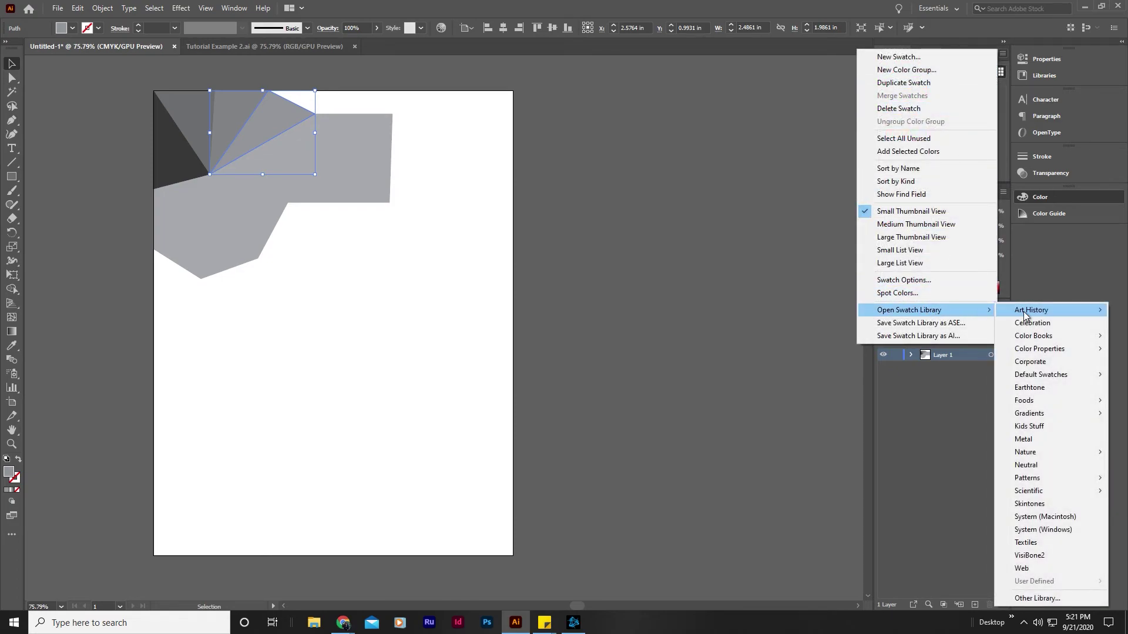
mouse_move(1040, 341)
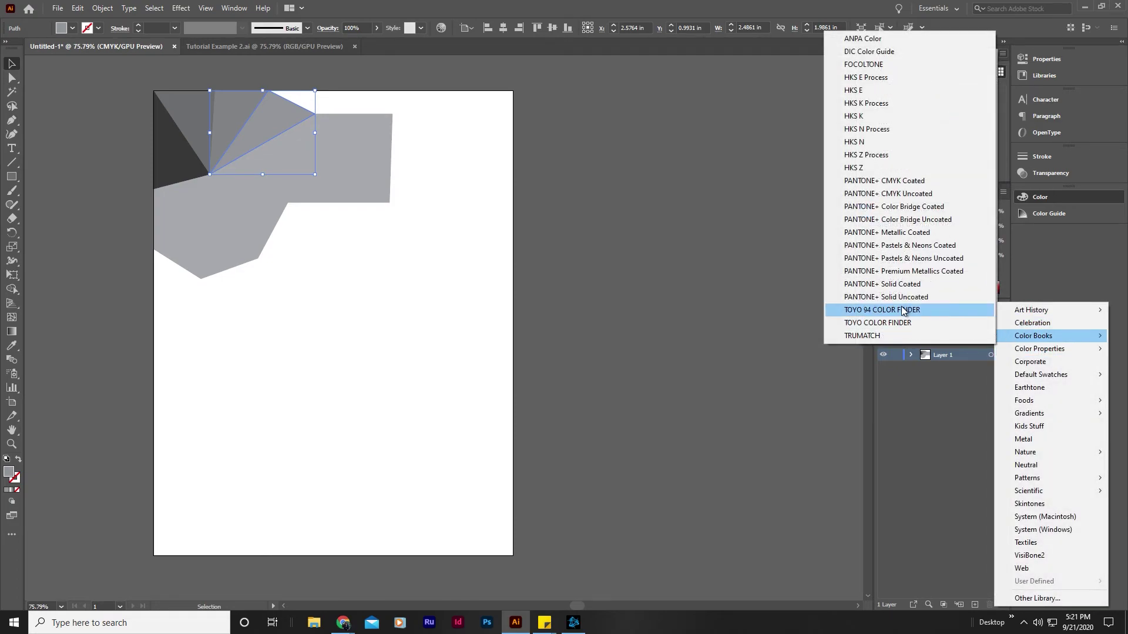
click(879, 285)
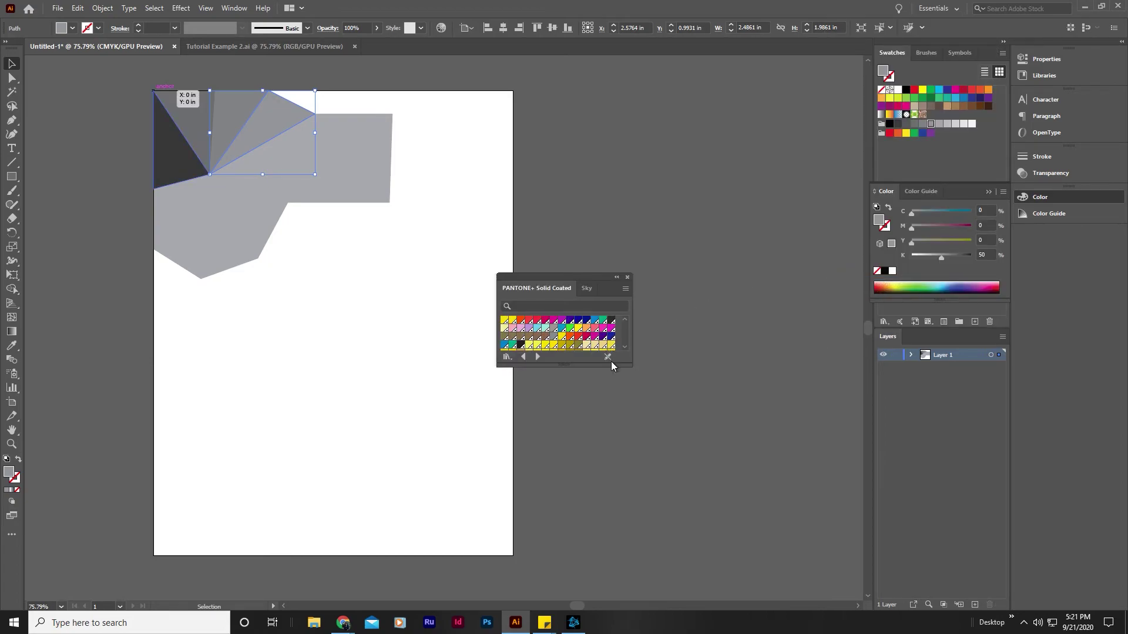
drag(631, 367, 692, 475)
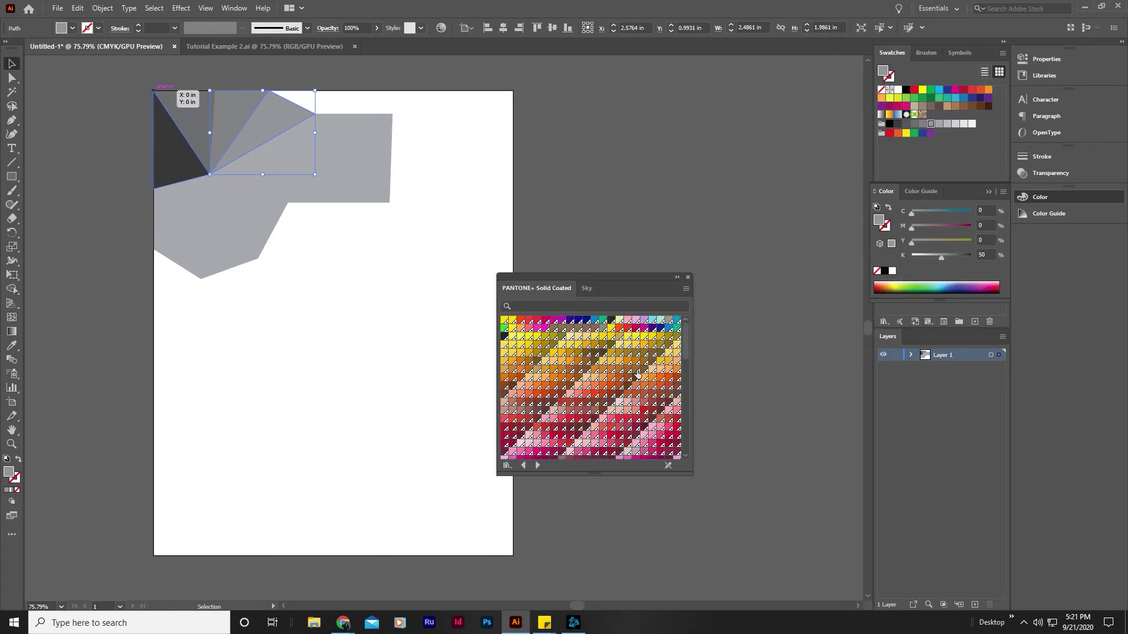
drag(612, 286, 701, 198)
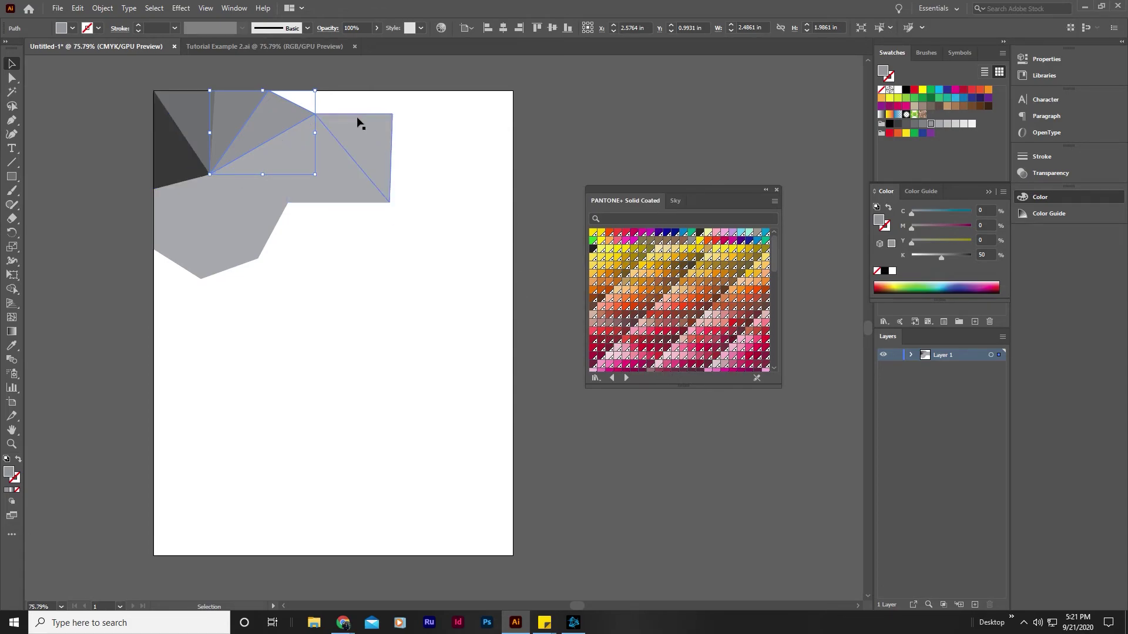
Fill the fan's next four gray triangles, going clockwise, with progressively darker muted reddish-brown PANTONE swatches
click(296, 154)
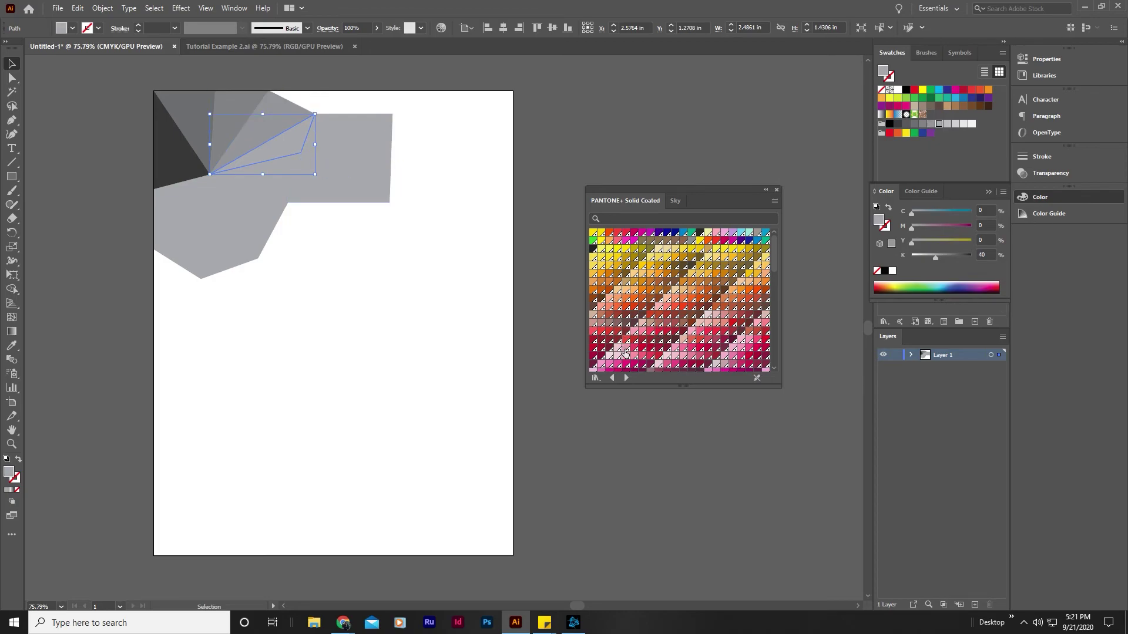
click(608, 326)
click(277, 171)
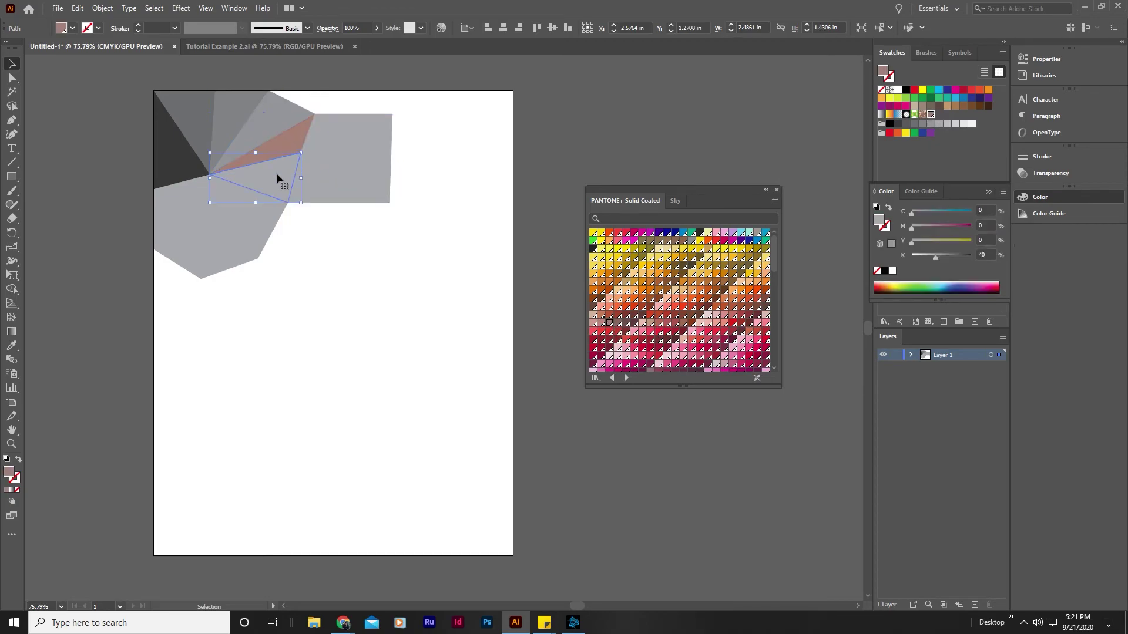
click(615, 325)
click(275, 219)
click(627, 322)
click(244, 260)
click(633, 323)
Fill the fan's lower-left triangle with PANTONE 7601 C and the one above it with PANTONE 7602 C, and close the color book
click(196, 256)
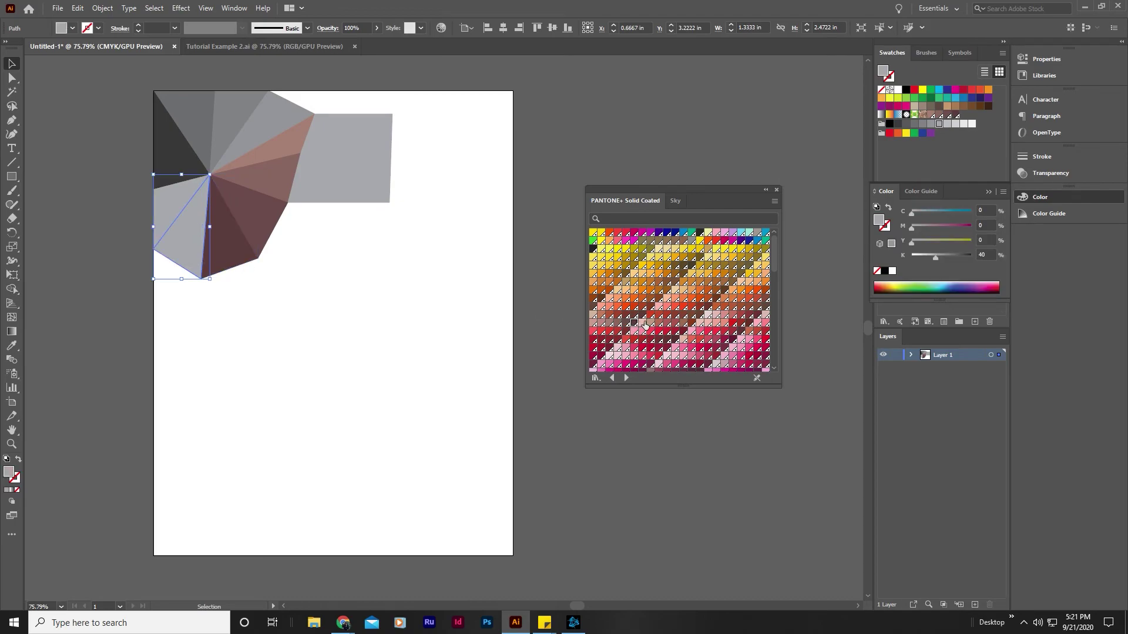
click(683, 315)
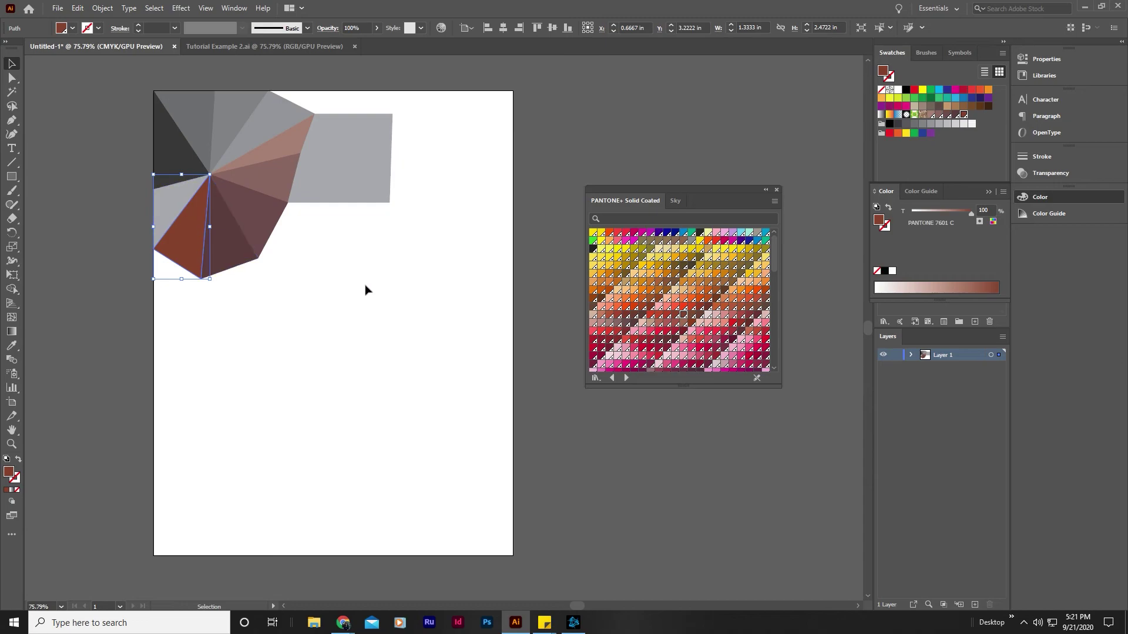
click(179, 203)
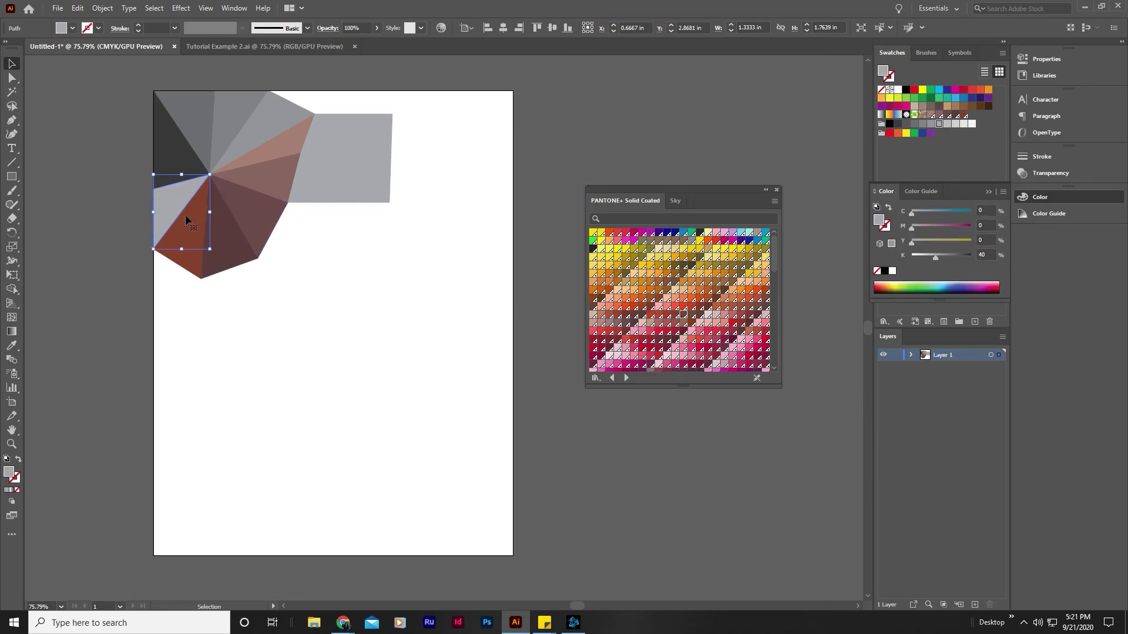
click(692, 316)
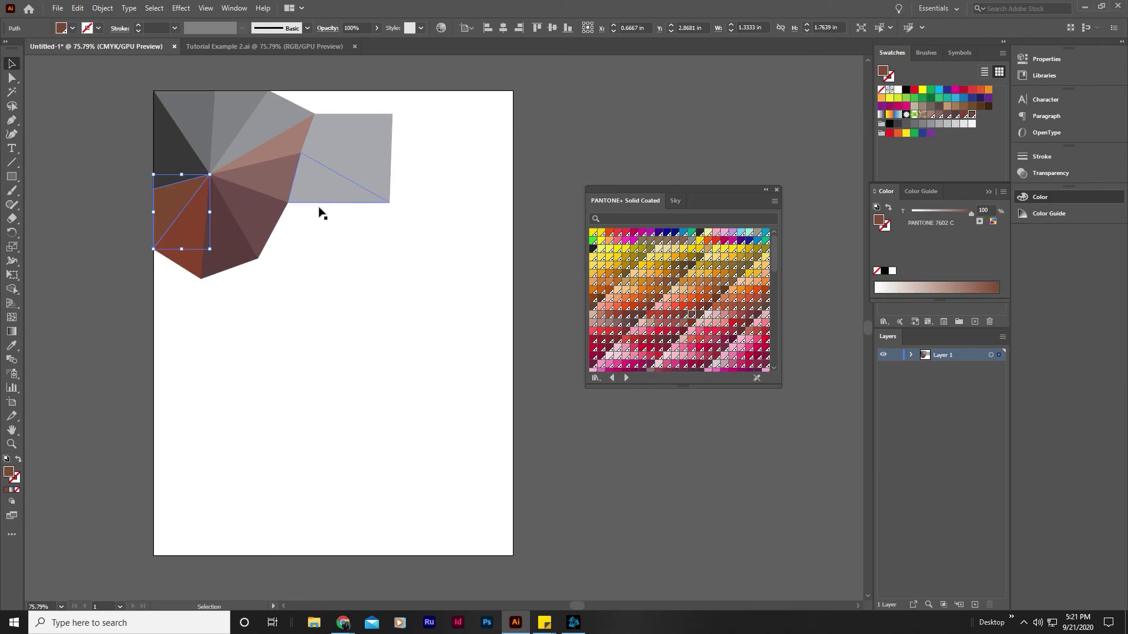
key(ctrl+shift+a)
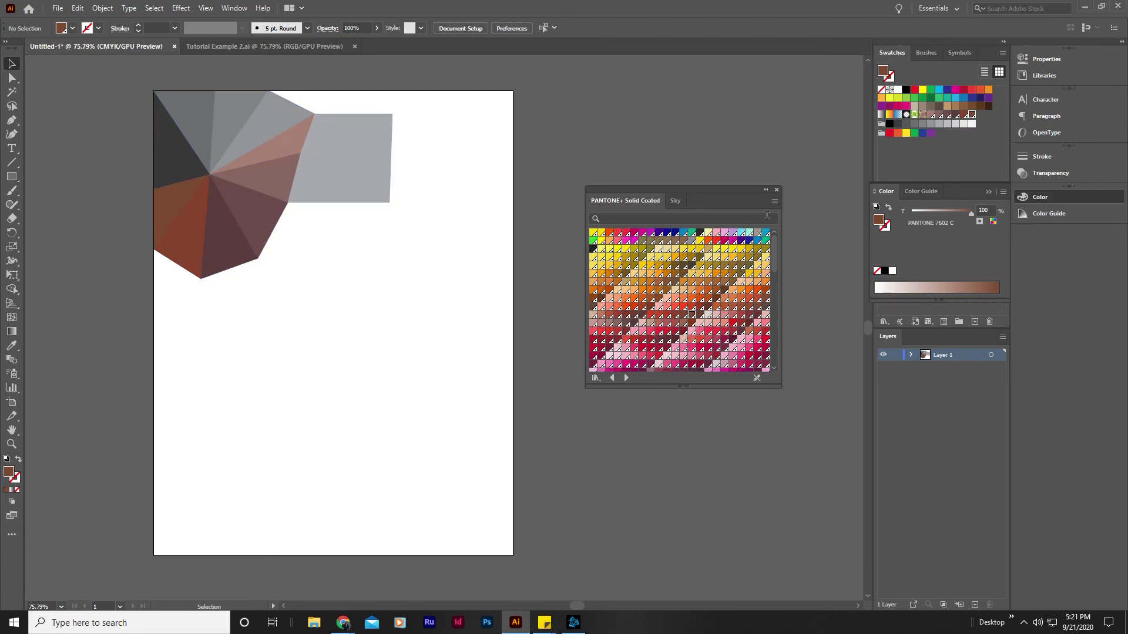
click(777, 190)
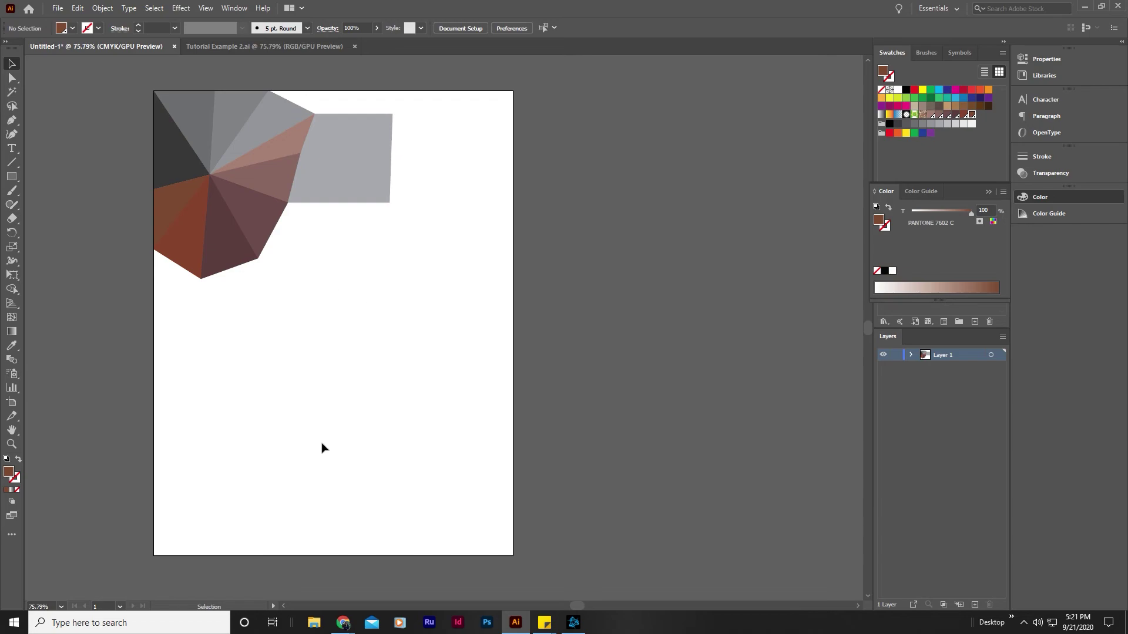
Save the Tutorial Example 2 document to Downloads in Adobe PDF format with the default PDF options
click(274, 47)
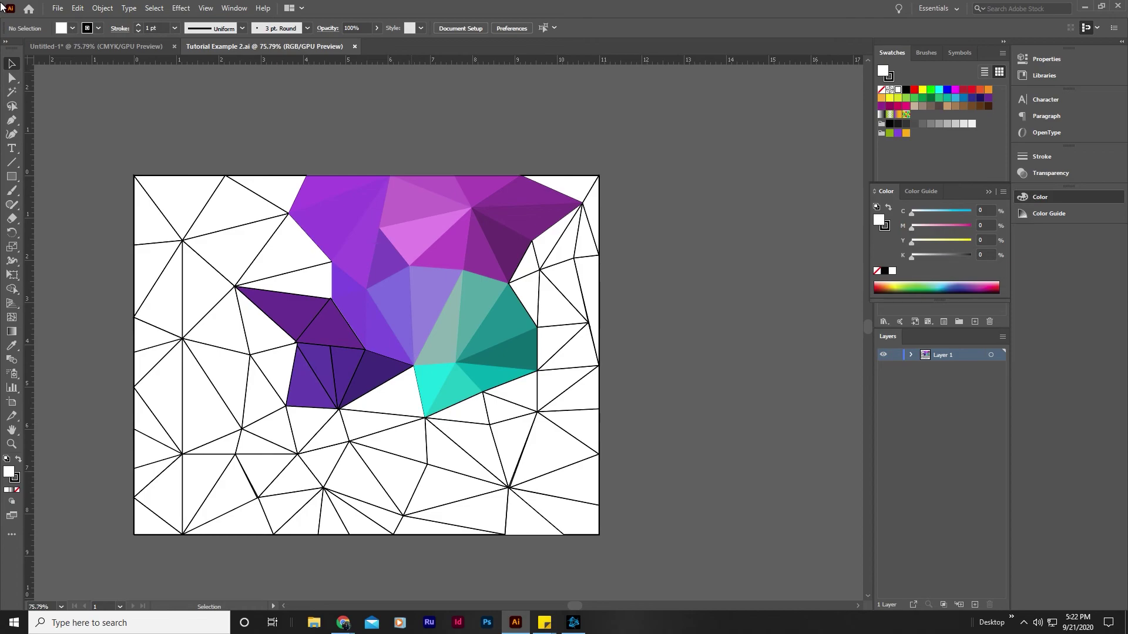
click(58, 8)
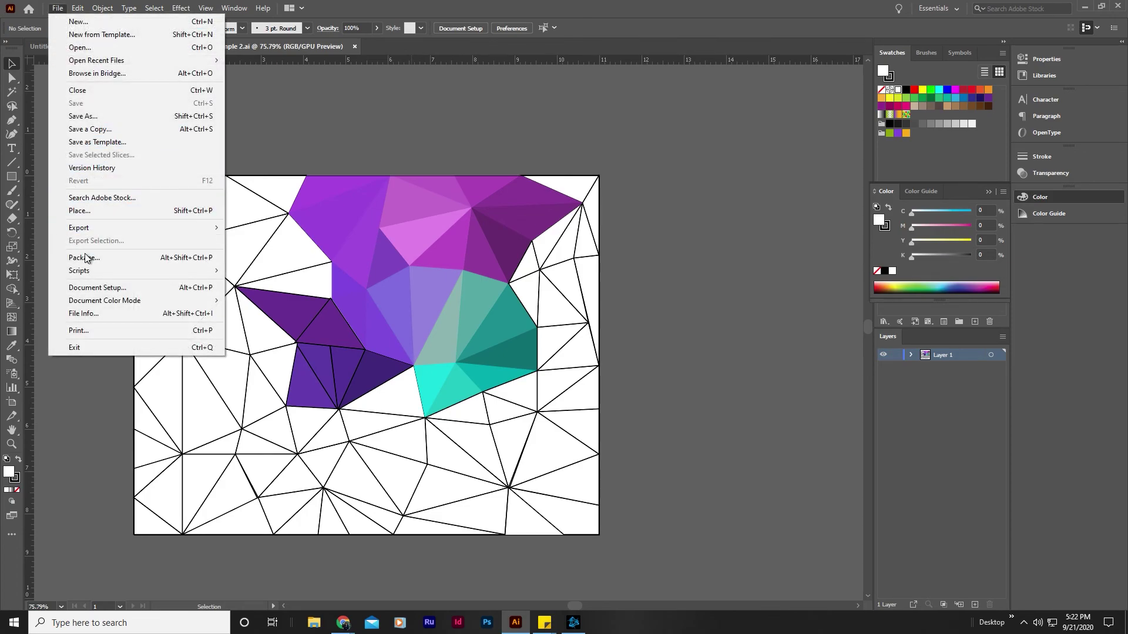
click(83, 117)
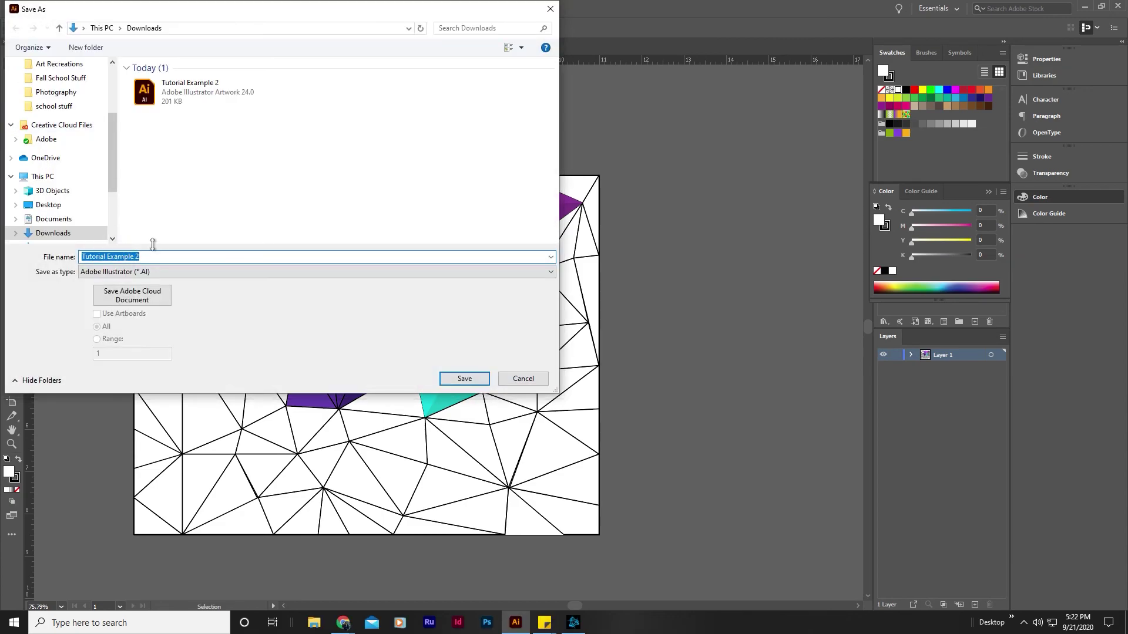
click(150, 276)
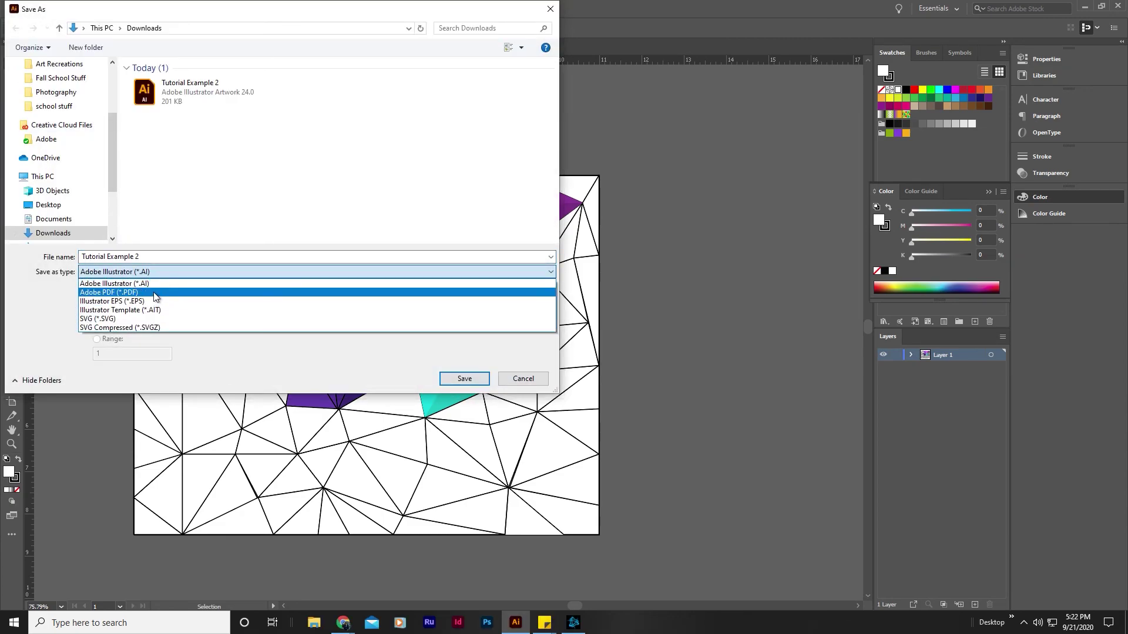
click(156, 292)
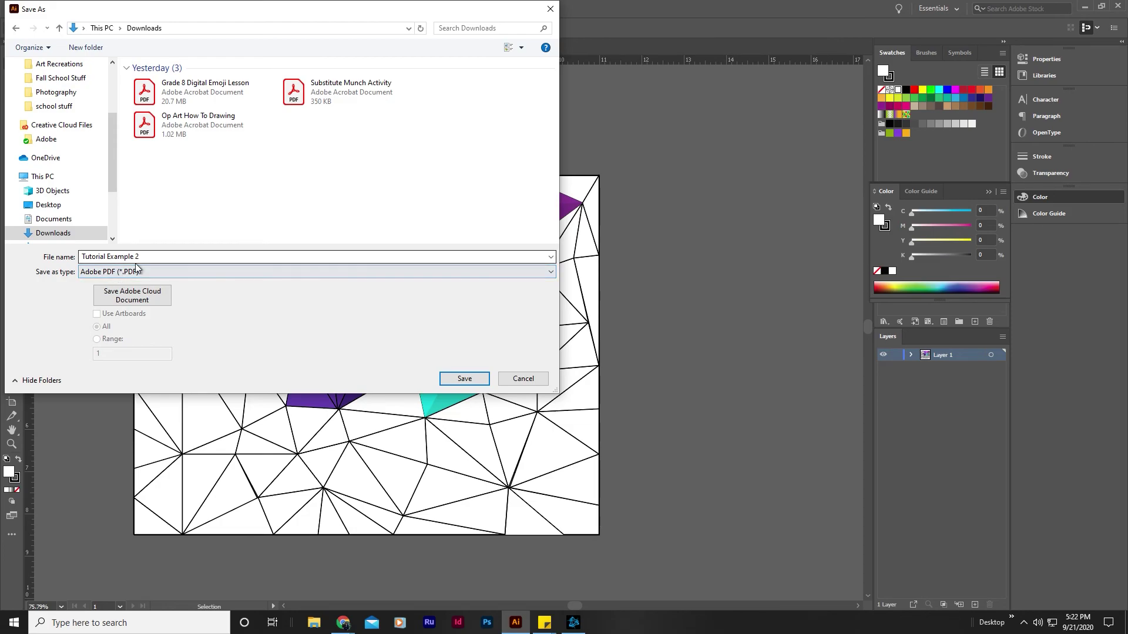
click(464, 379)
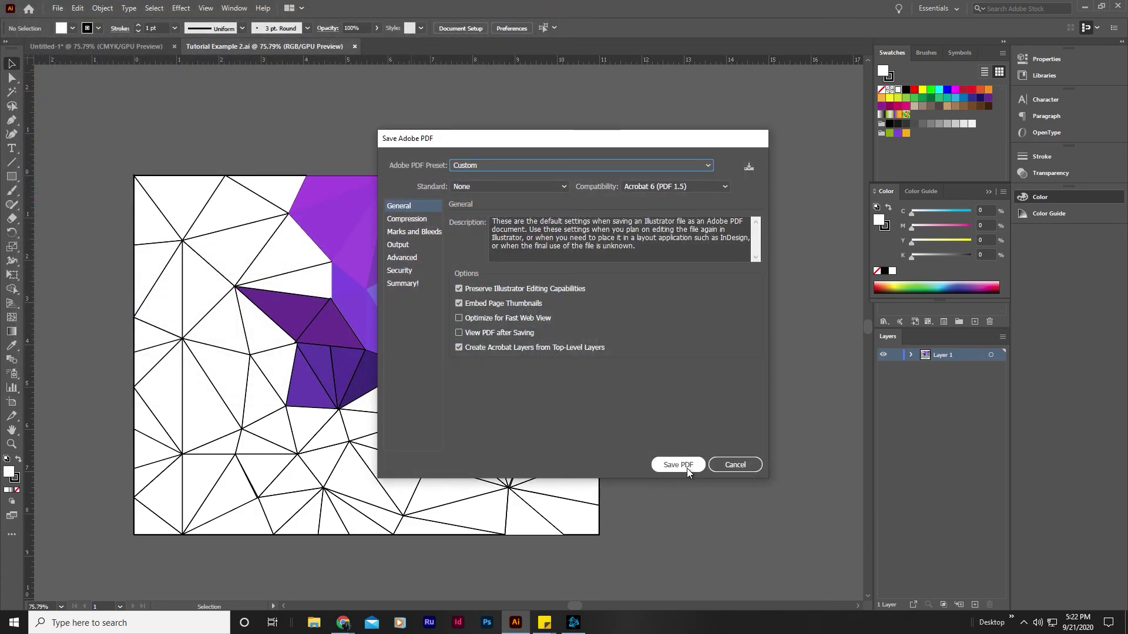
click(678, 465)
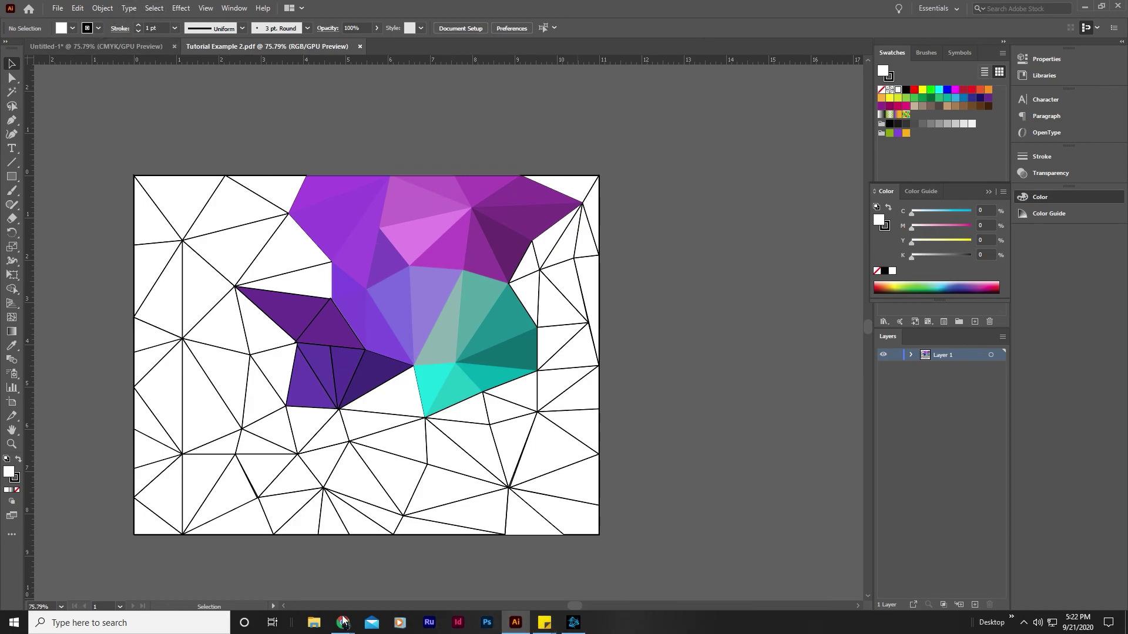
Switch to the Triangles design in Gravit Designer in Chrome
mouse_move(343, 623)
click(372, 589)
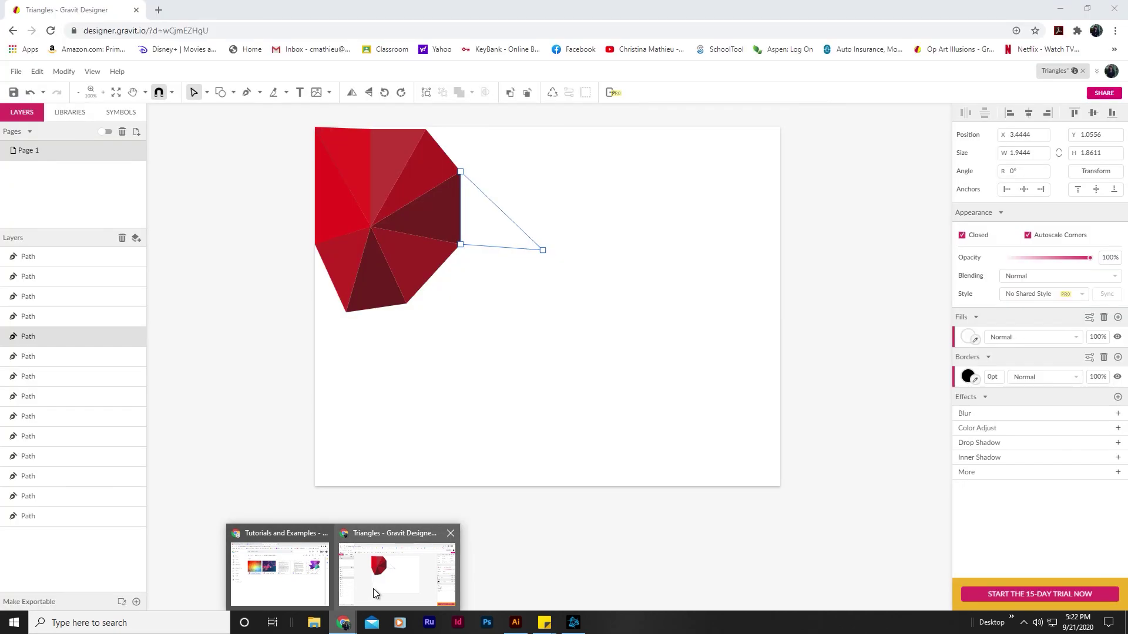
Export the Triangles design as a JPEG image, then open the downloaded file to check it and close the viewer
click(16, 71)
mouse_move(69, 283)
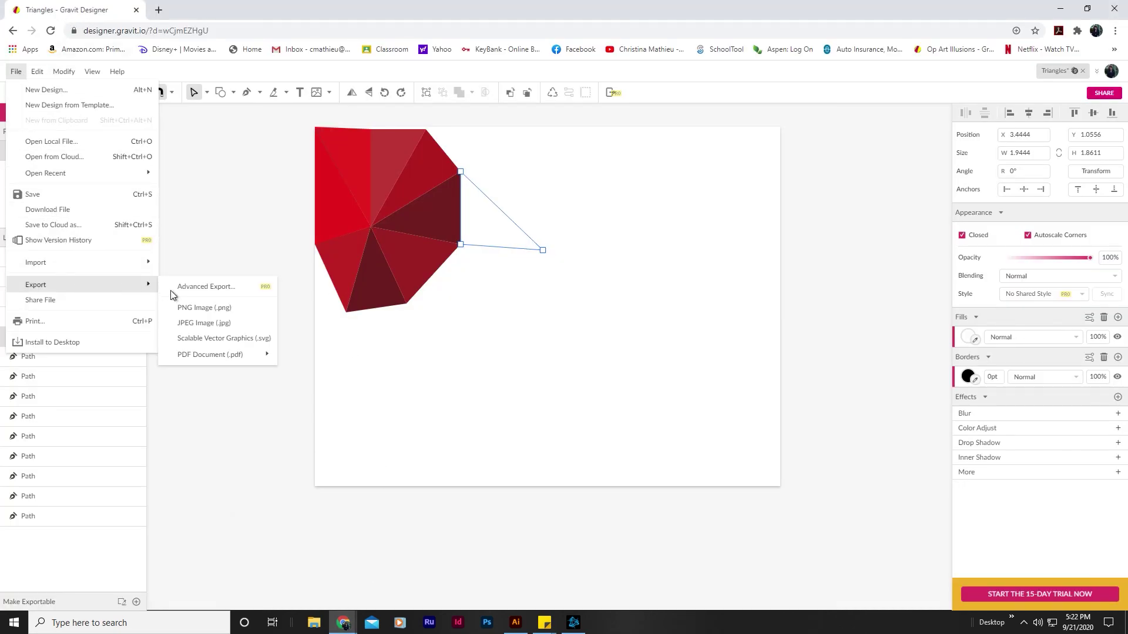
mouse_move(199, 355)
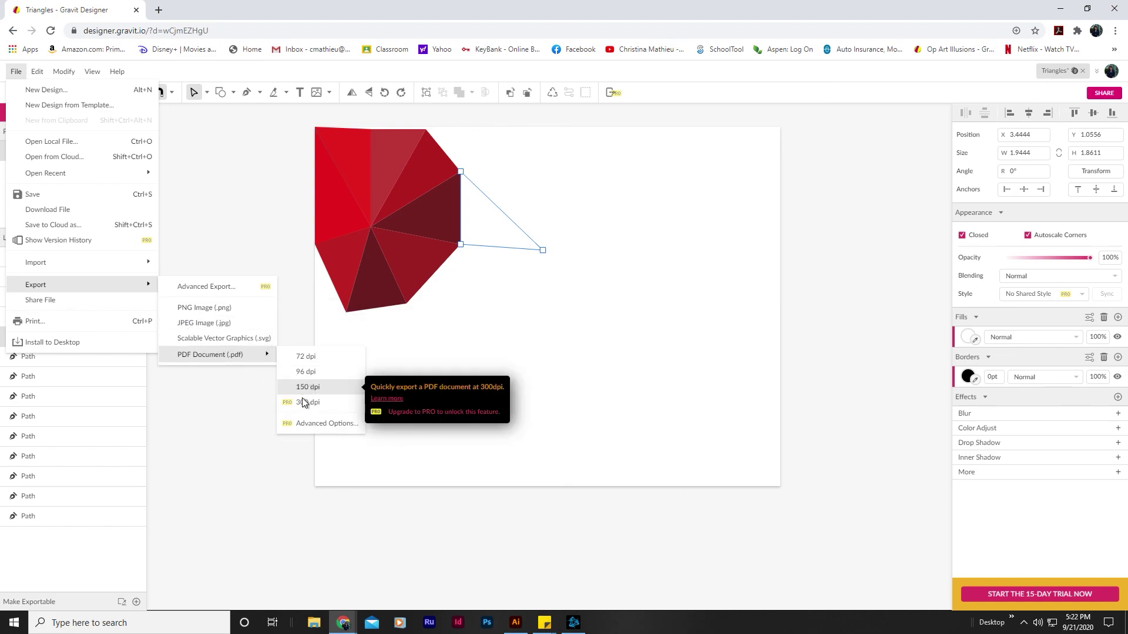
click(198, 323)
click(53, 598)
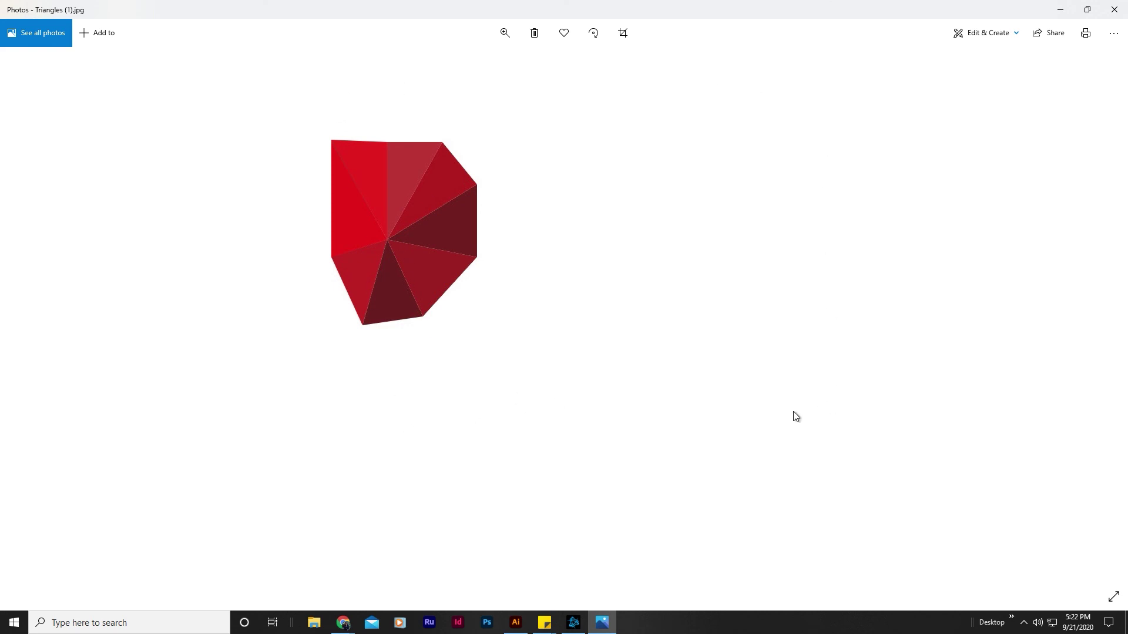
click(1115, 10)
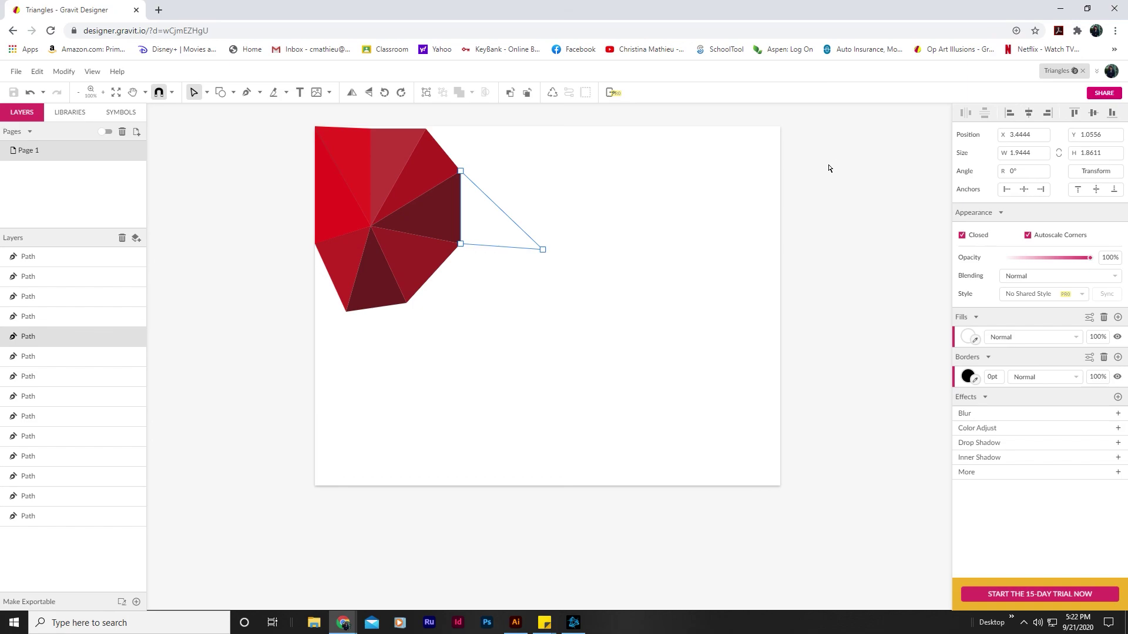
Switch to the Pointer tool and deselect the white triangle beside the red fan
click(195, 91)
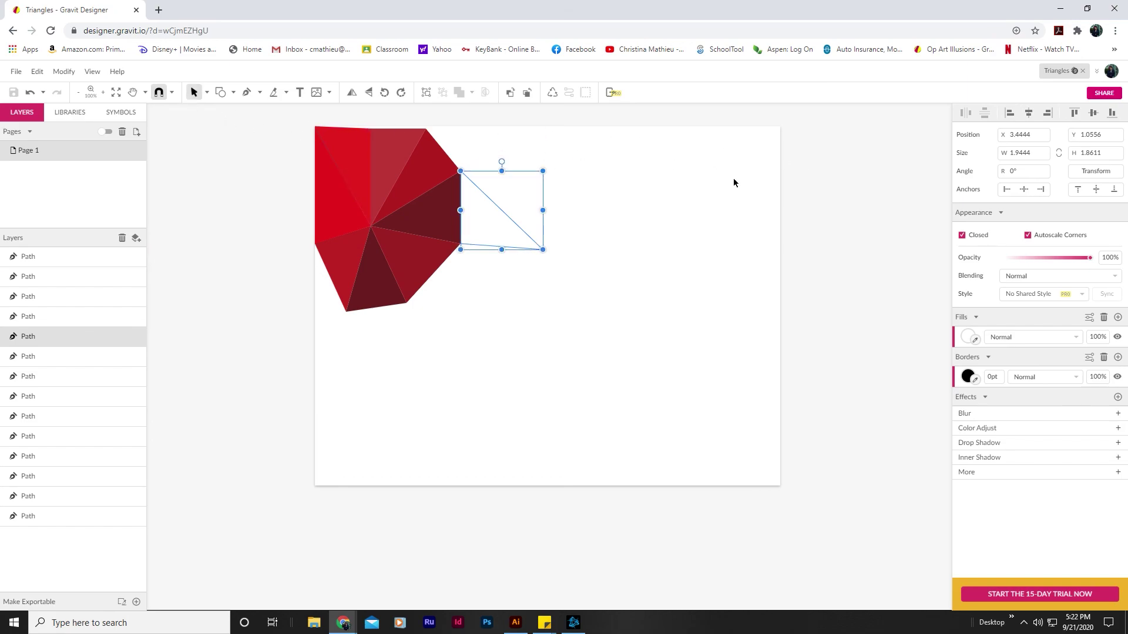
click(840, 189)
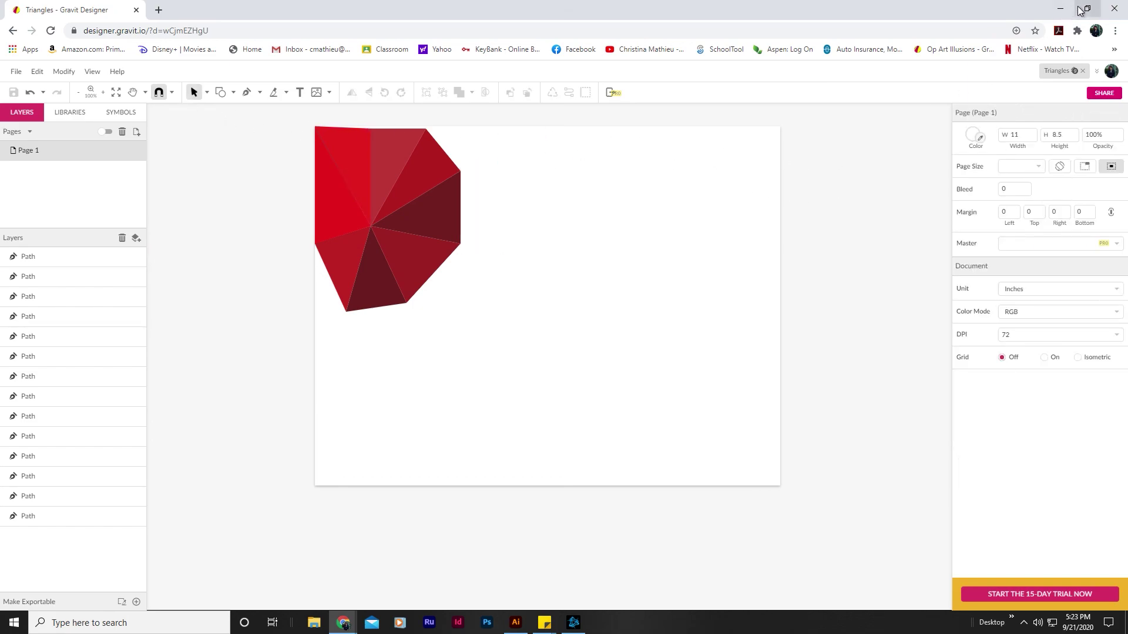